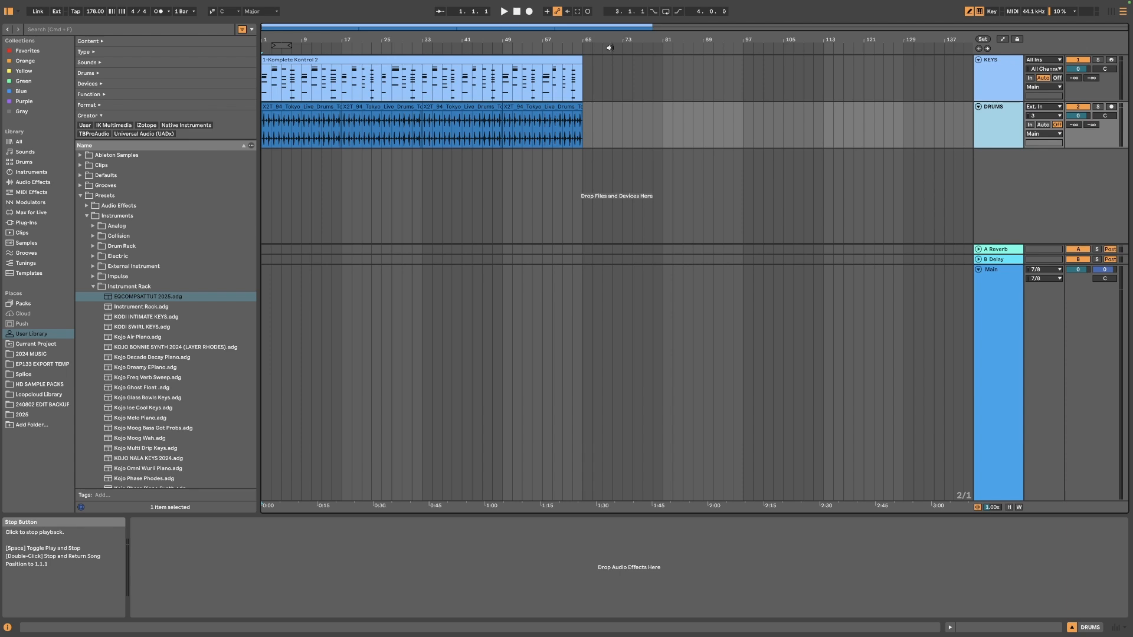
# Step: Show the KEYS track's devices and deactivate its Glue Compressor and Saturator
pyautogui.click(997, 81)
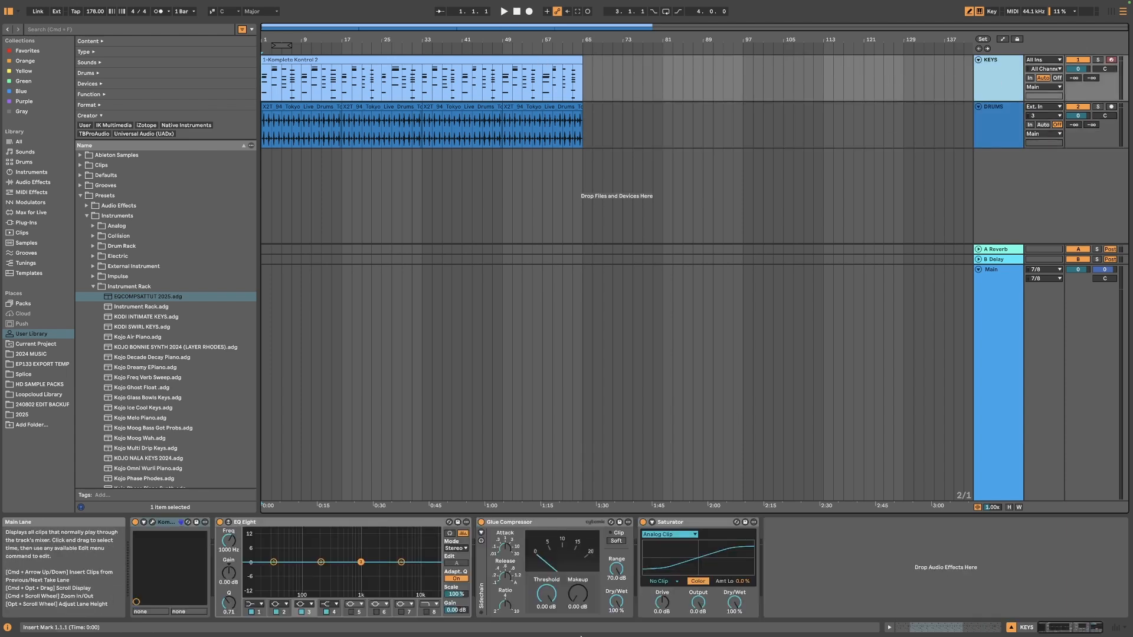
pyautogui.click(481, 522)
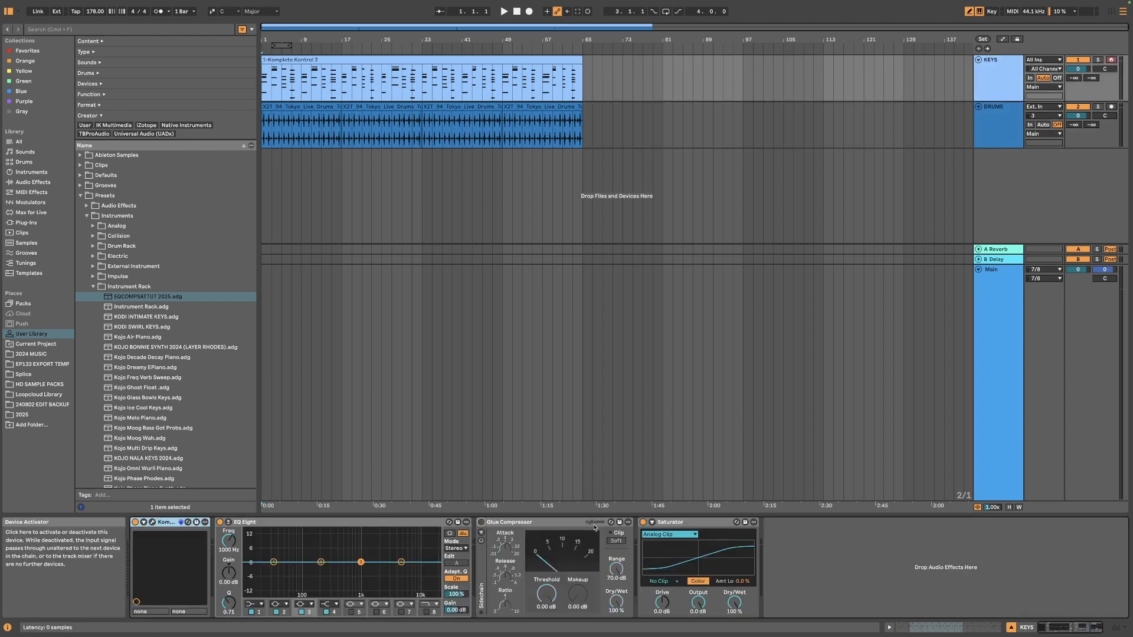
pyautogui.click(643, 523)
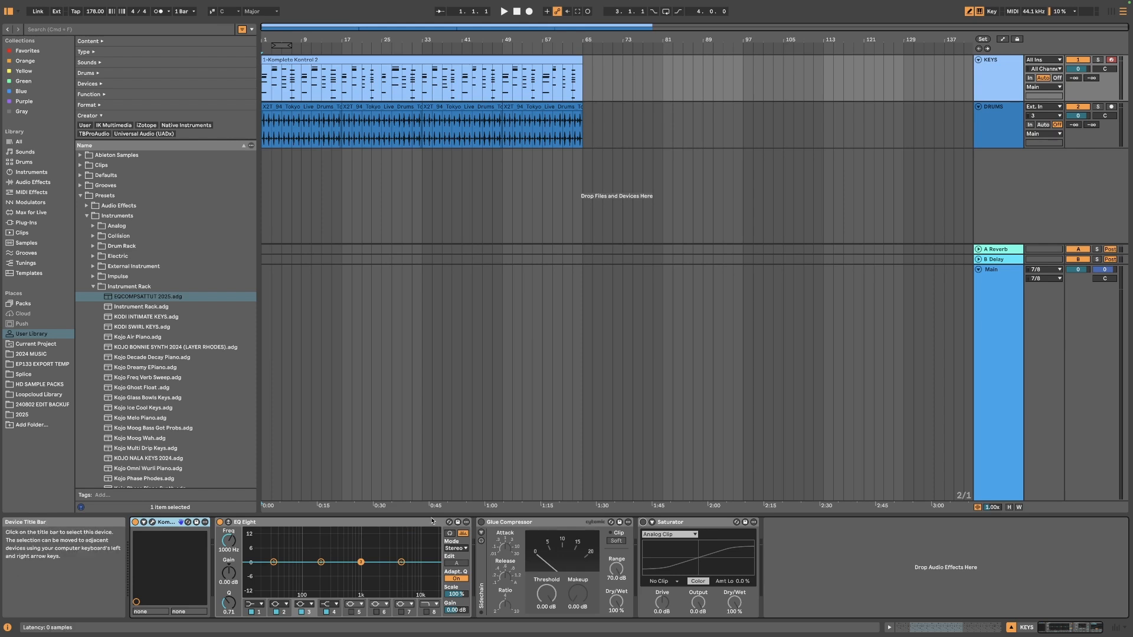
pyautogui.click(254, 605)
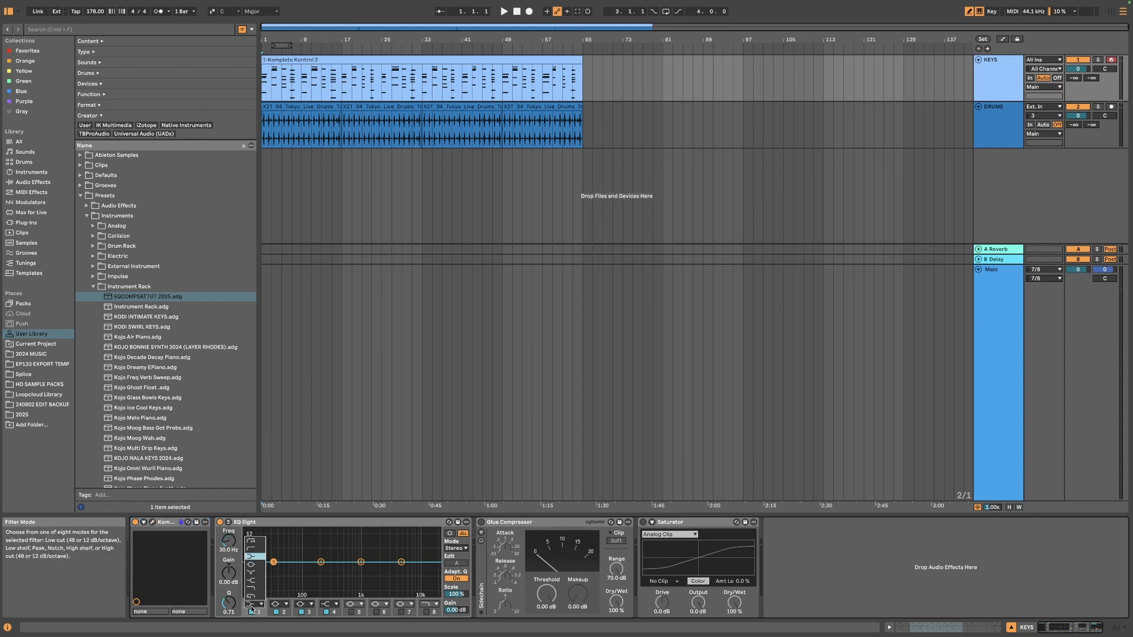
pyautogui.click(261, 547)
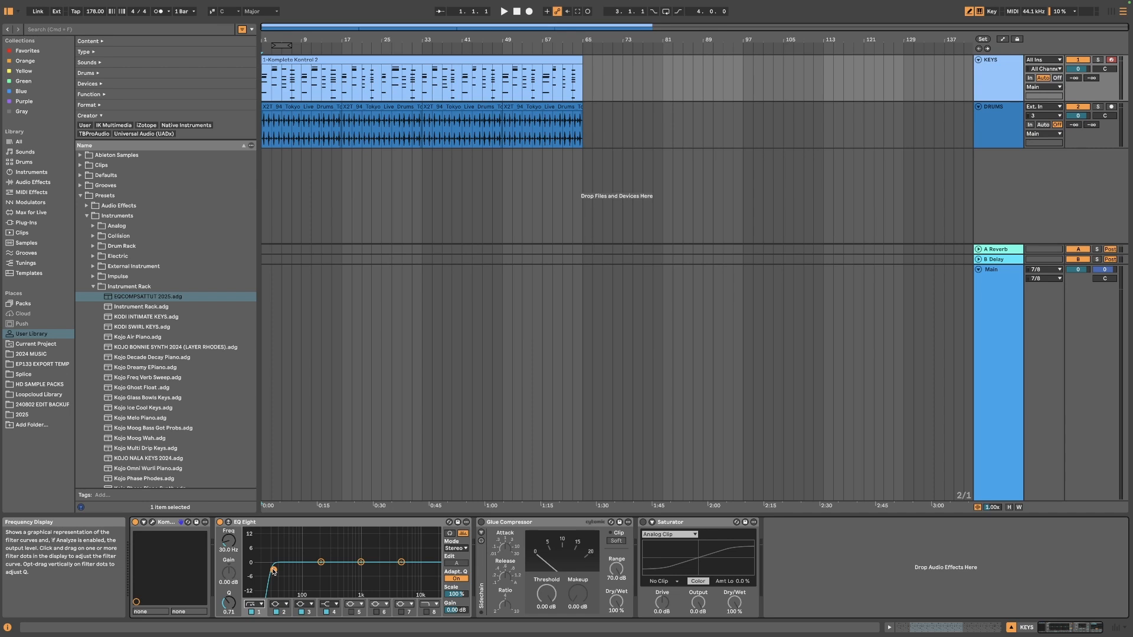
pyautogui.press('super+z')
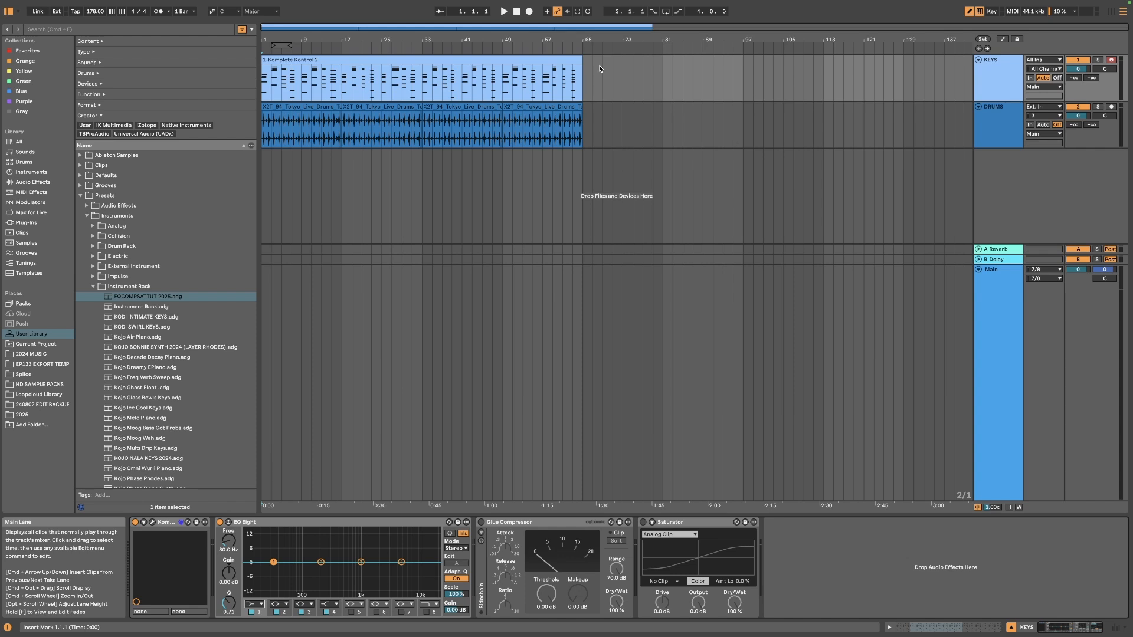
# Step: Solo the KEYS track and listen to it from the start of the arrangement
pyautogui.click(1097, 59)
pyautogui.press('space')
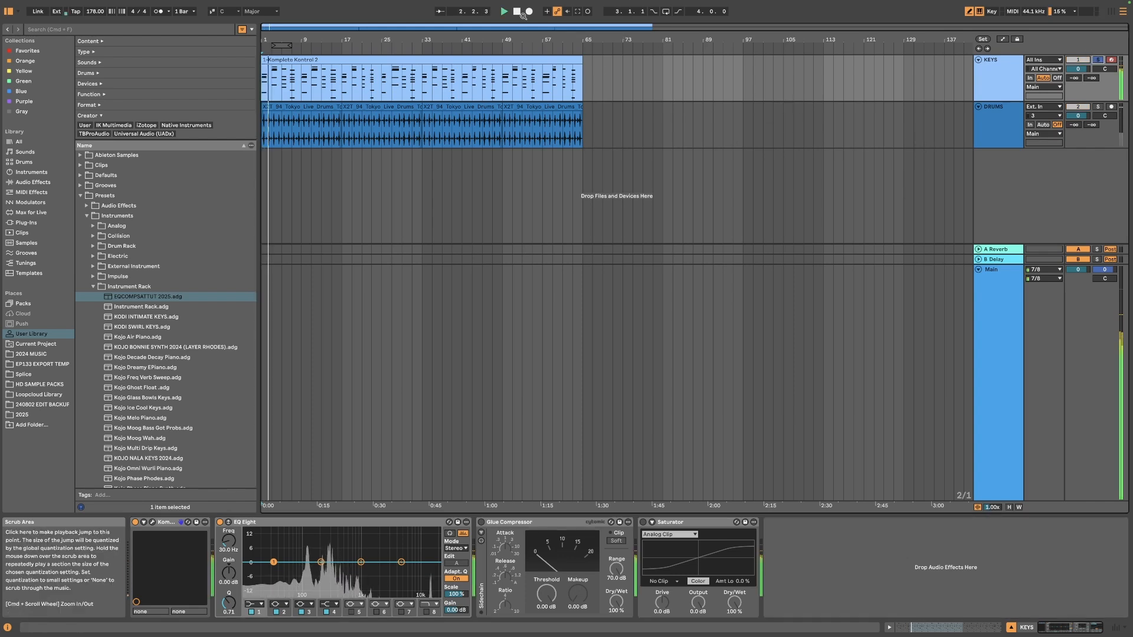
pyautogui.click(517, 14)
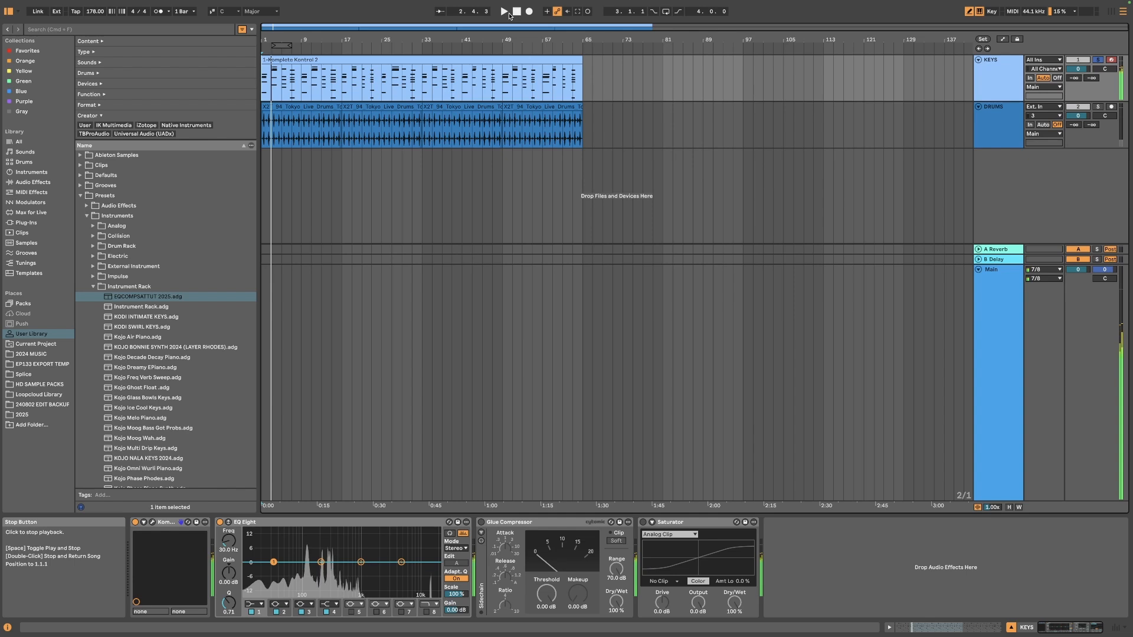
pyautogui.click(506, 13)
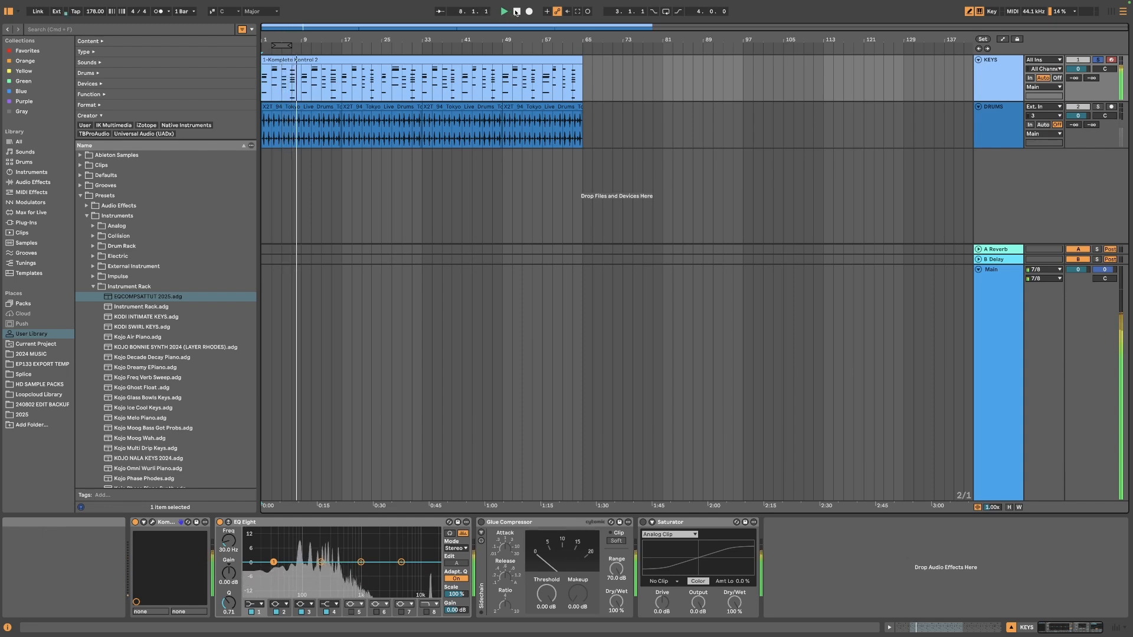
pyautogui.click(518, 12)
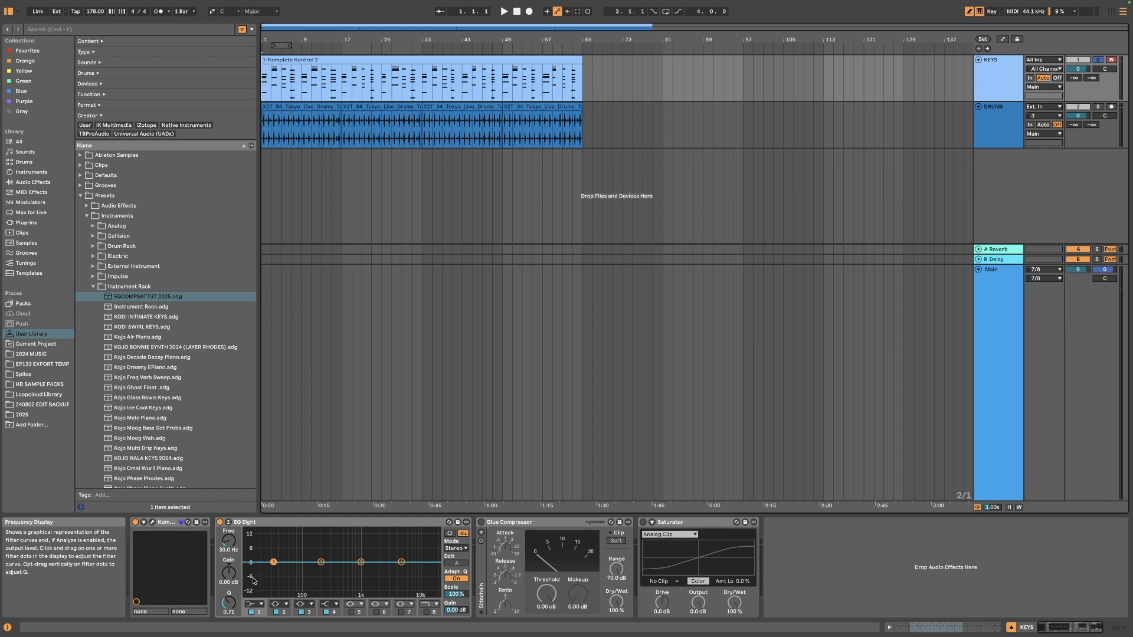
# Step: Try the 12 dB/octave low cut on EQ Eight's band 1 and set it to the 48 dB/octave low cut
pyautogui.click(252, 604)
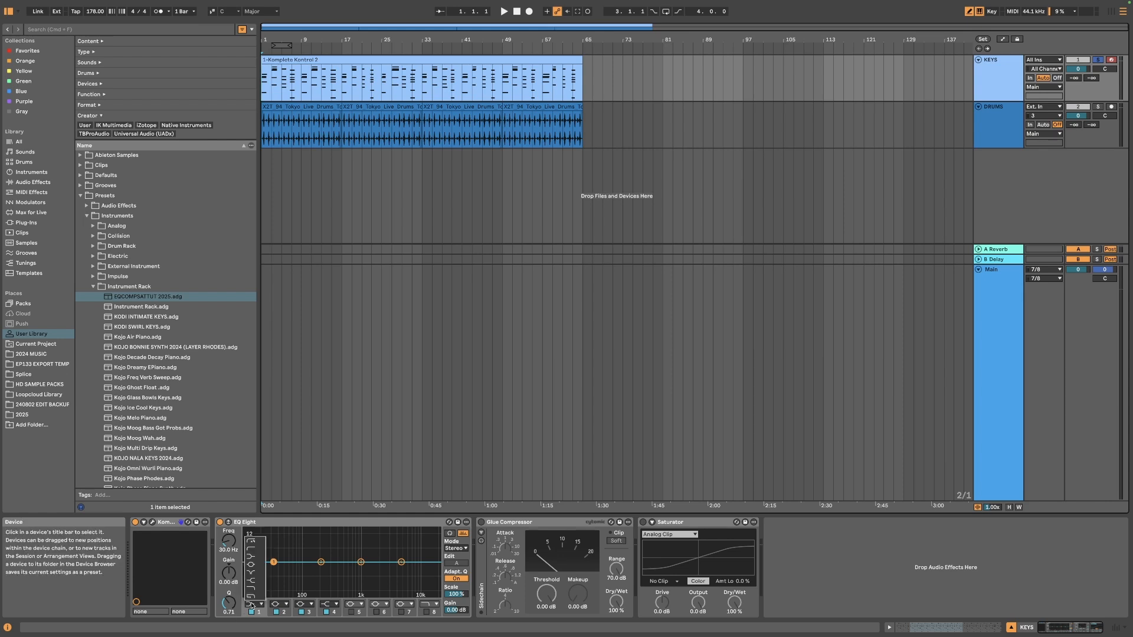
pyautogui.click(261, 551)
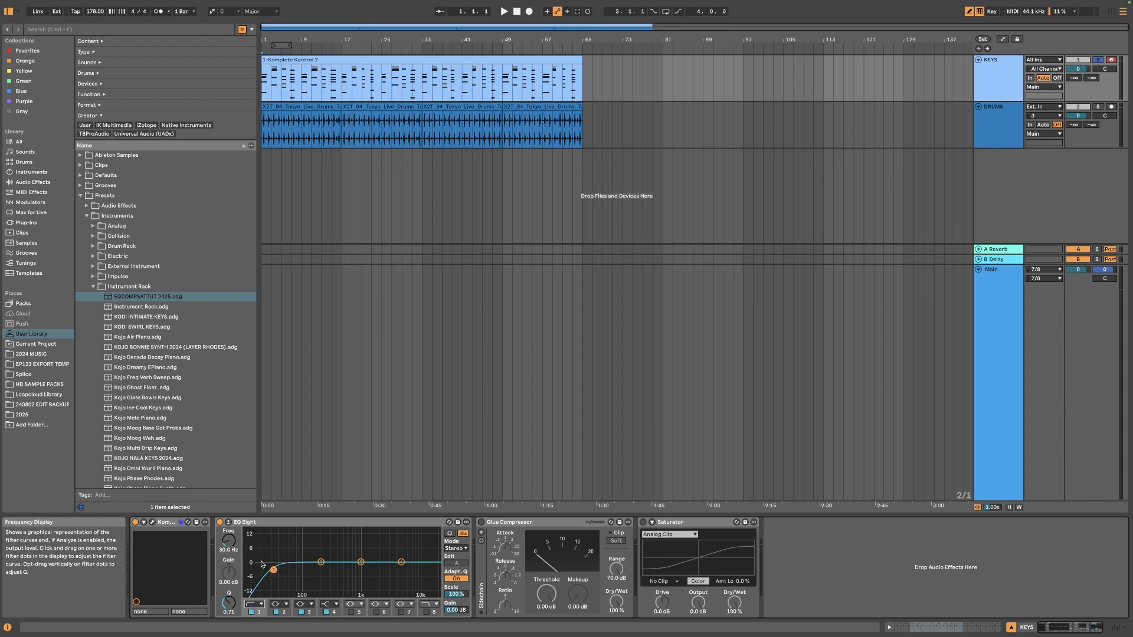
pyautogui.click(253, 605)
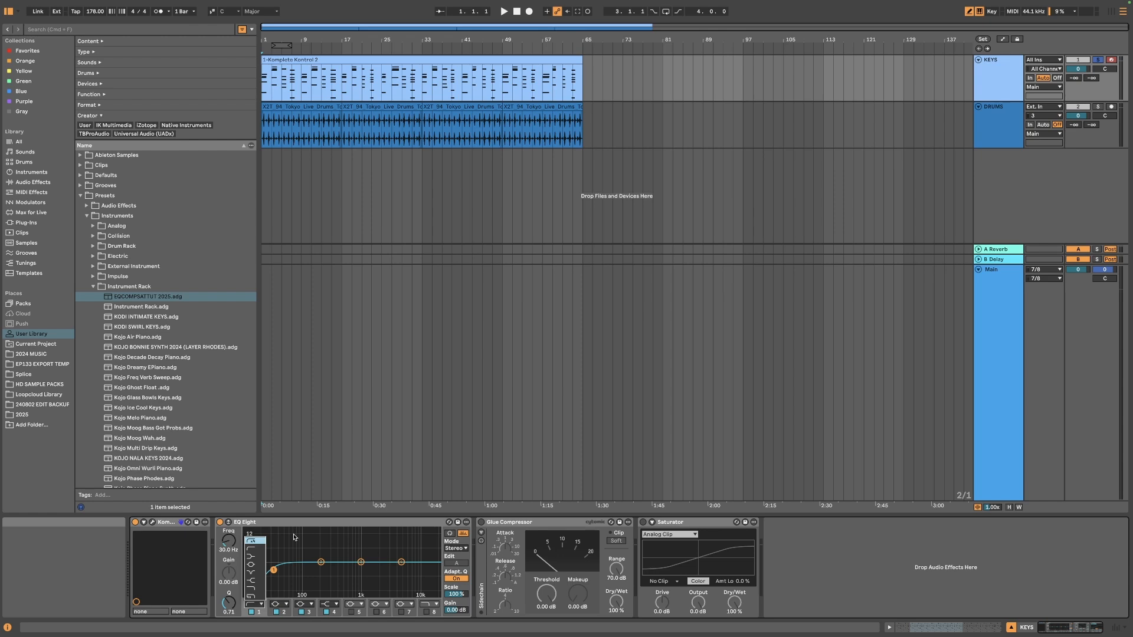
pyautogui.click(259, 543)
pyautogui.click(251, 605)
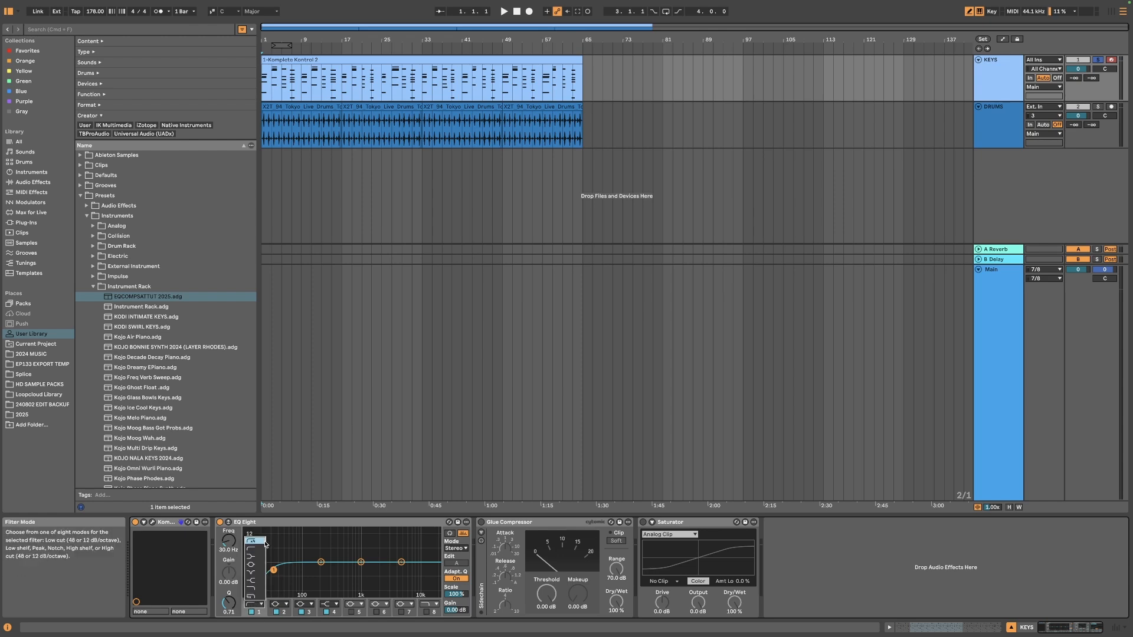
pyautogui.click(264, 544)
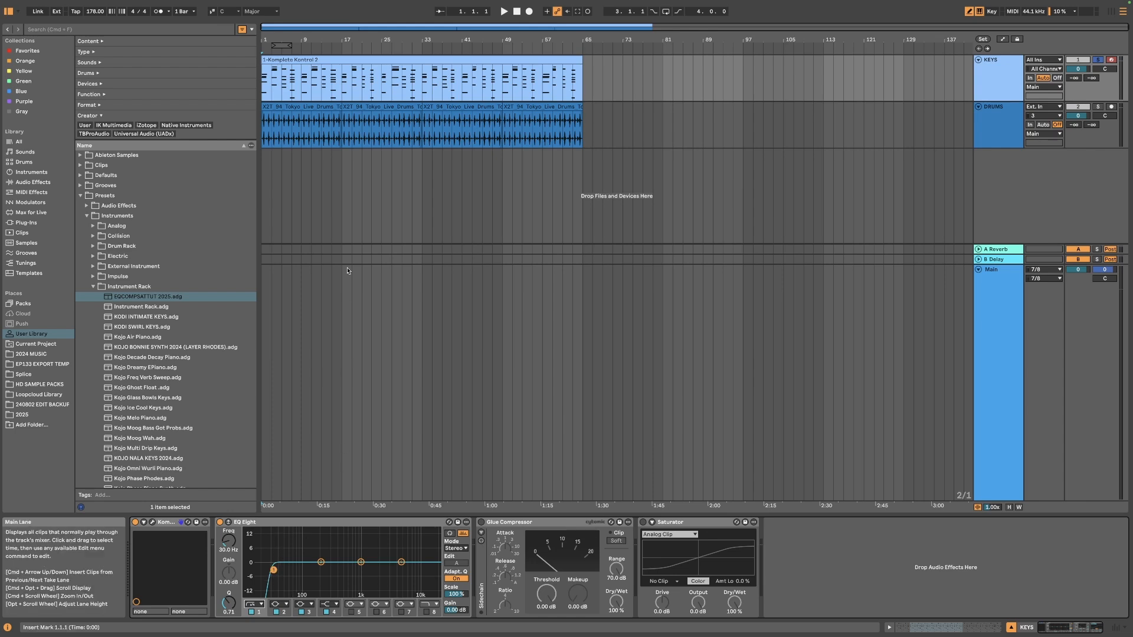
# Step: Raise the band 1 low cut frequency to about 164 Hz while the KEYS clip plays, and stop playback
pyautogui.click(326, 59)
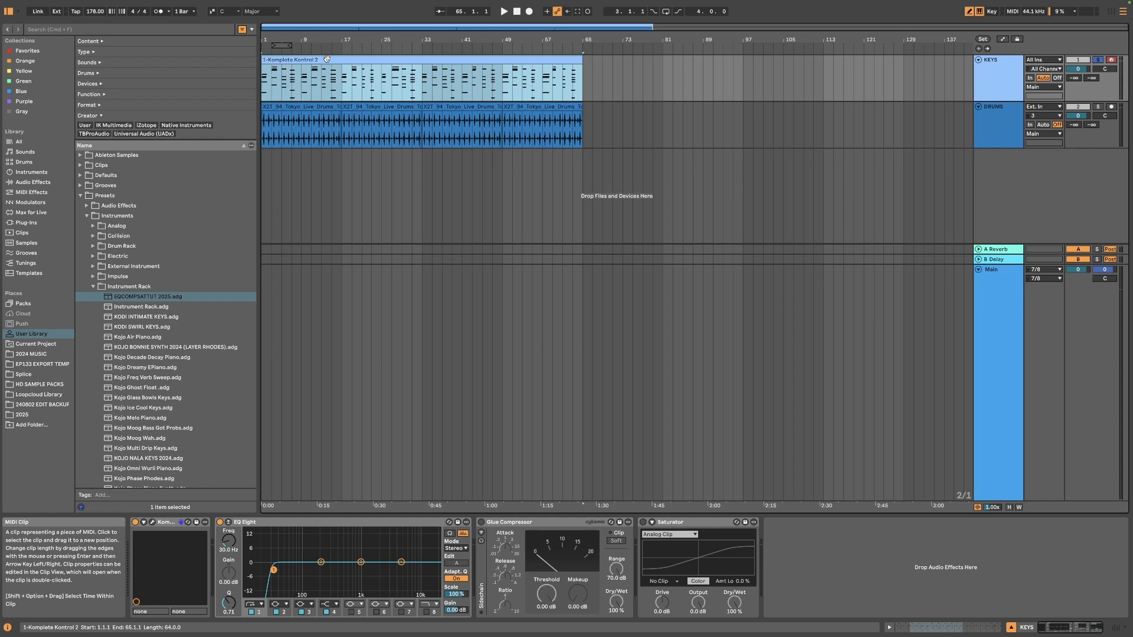
pyautogui.press('space')
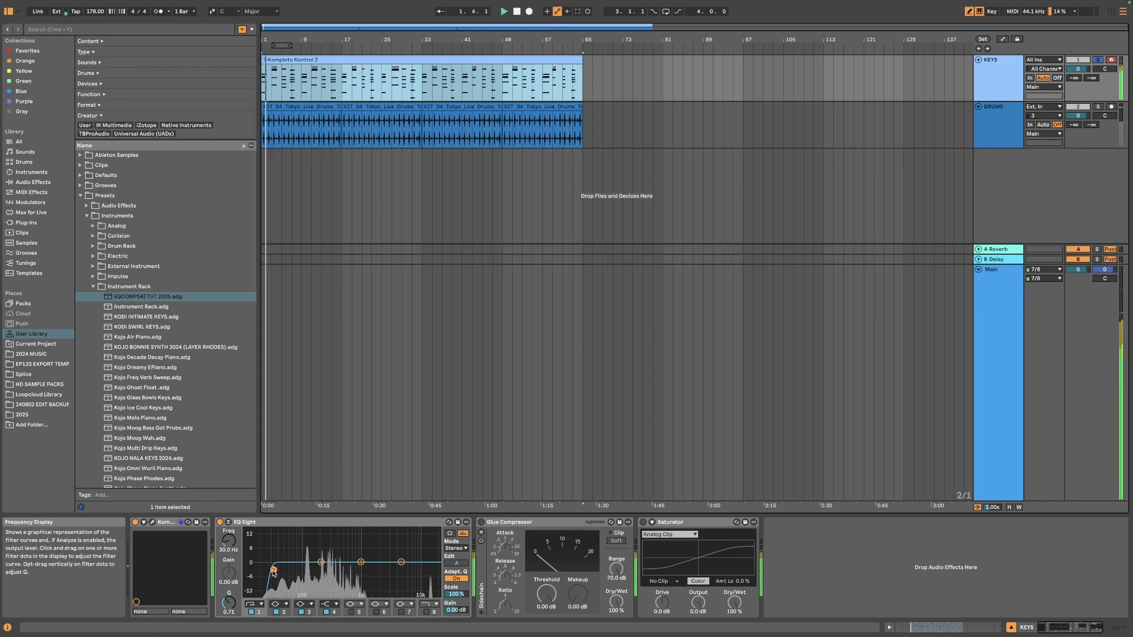
pyautogui.moveTo(229, 541); pyautogui.dragTo(228, 511)
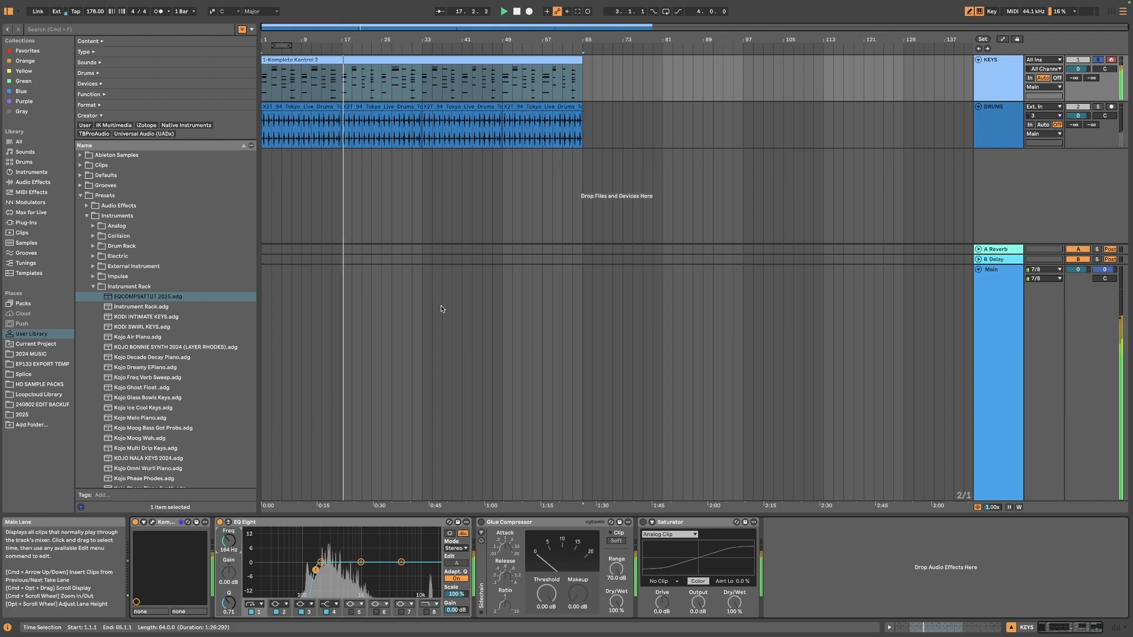
pyautogui.click(517, 12)
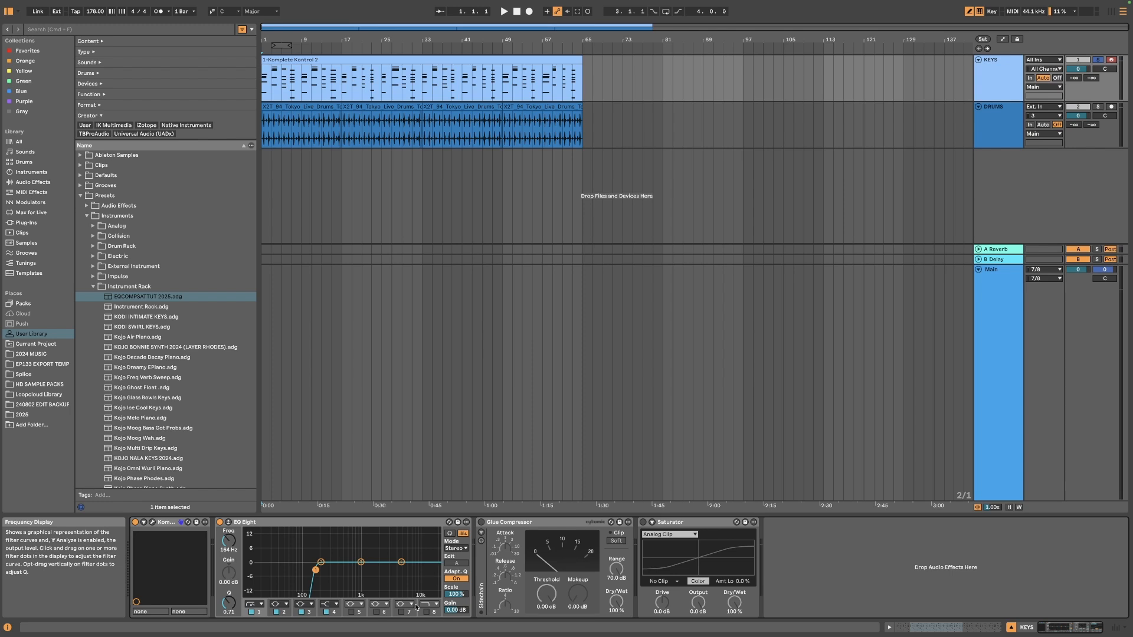
# Step: Set EQ Eight's band 8 to the 48 dB/octave high cut and sweep it down to about 1.25 kHz during playback
pyautogui.click(434, 604)
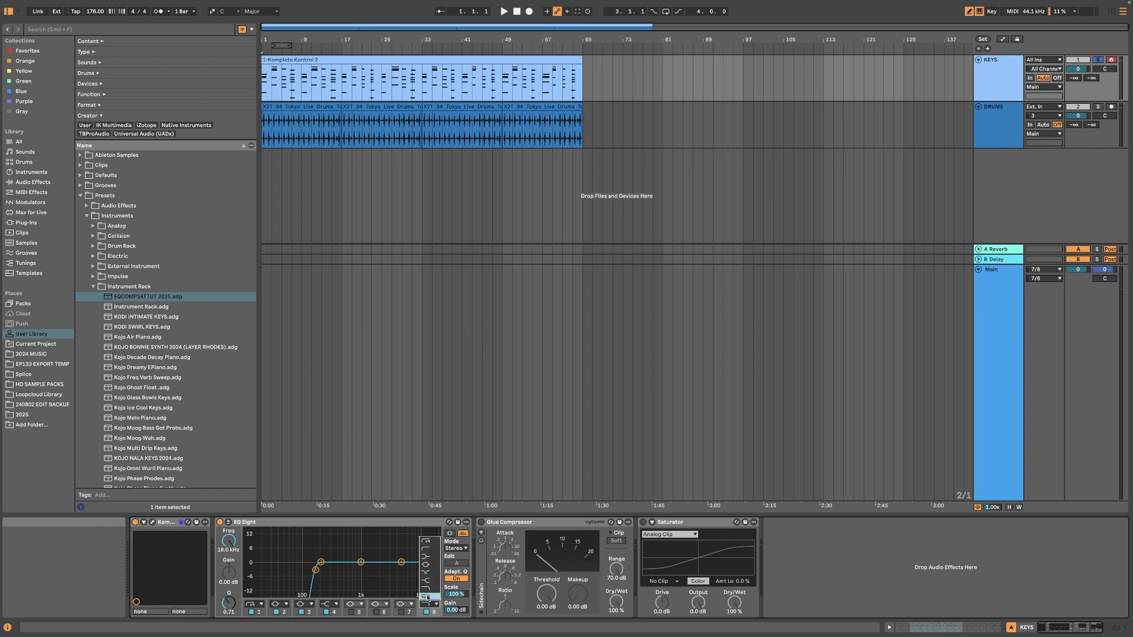
pyautogui.click(427, 597)
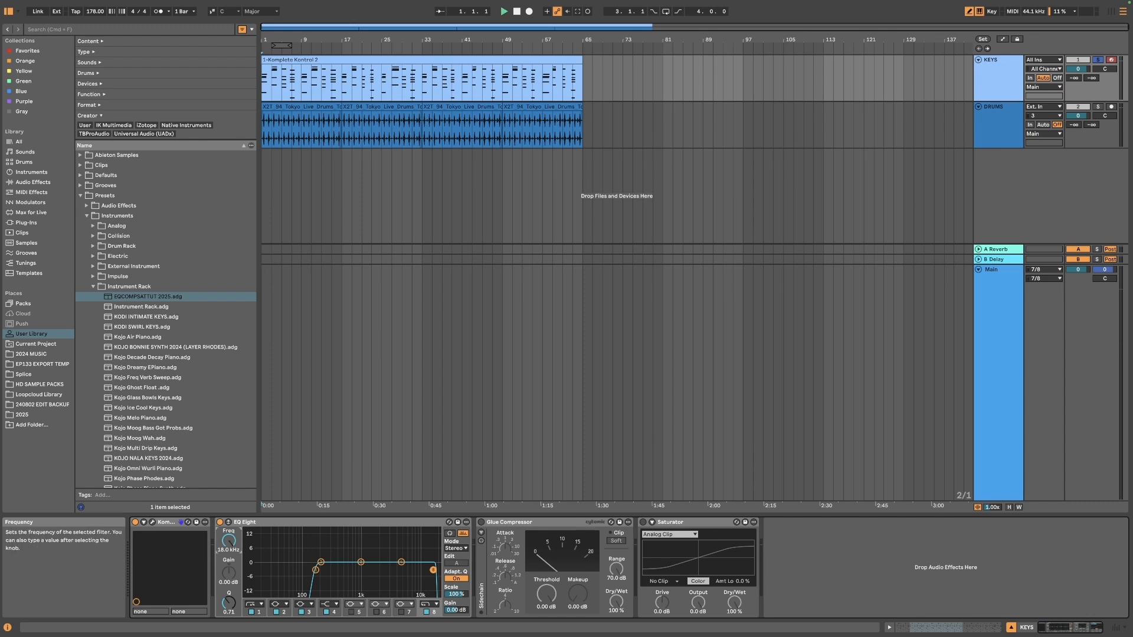
pyautogui.press('space')
pyautogui.moveTo(434, 570); pyautogui.dragTo(366, 570)
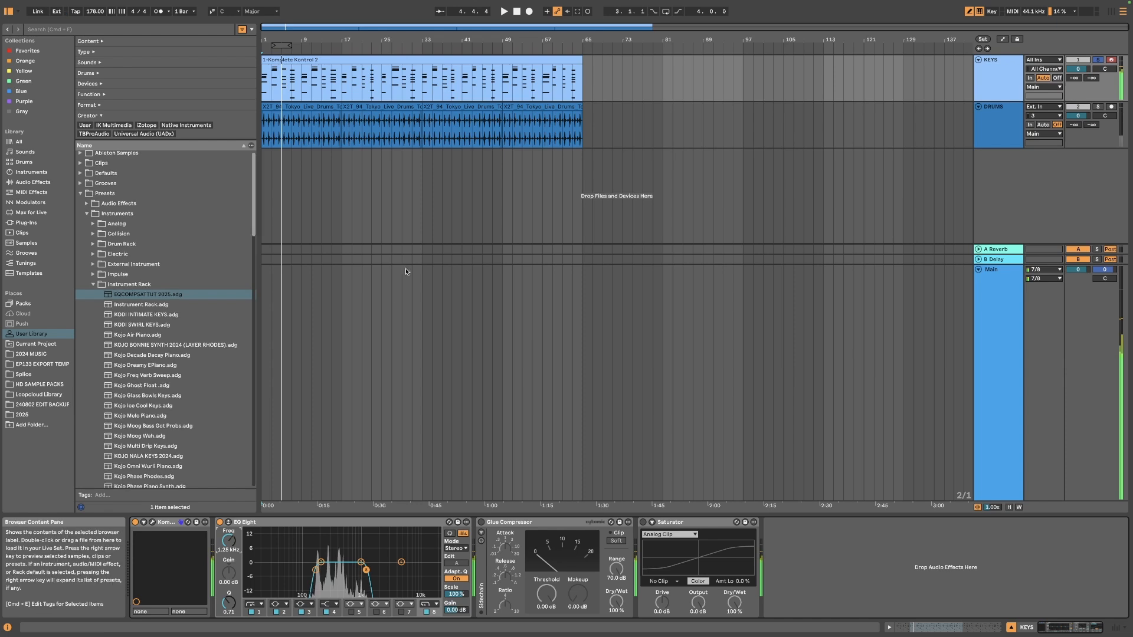
pyautogui.press('space')
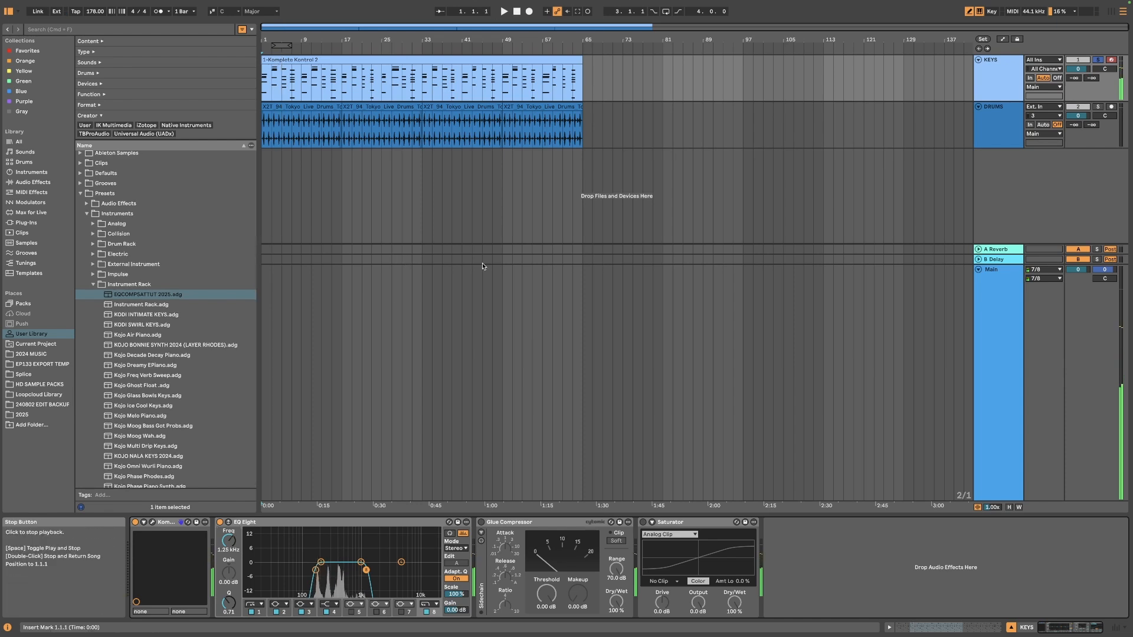
# Step: Raise the band 8 high cut to 22.0 kHz, lower it to about 9.80 kHz, and turn the band off
pyautogui.moveTo(366, 570); pyautogui.dragTo(437, 570)
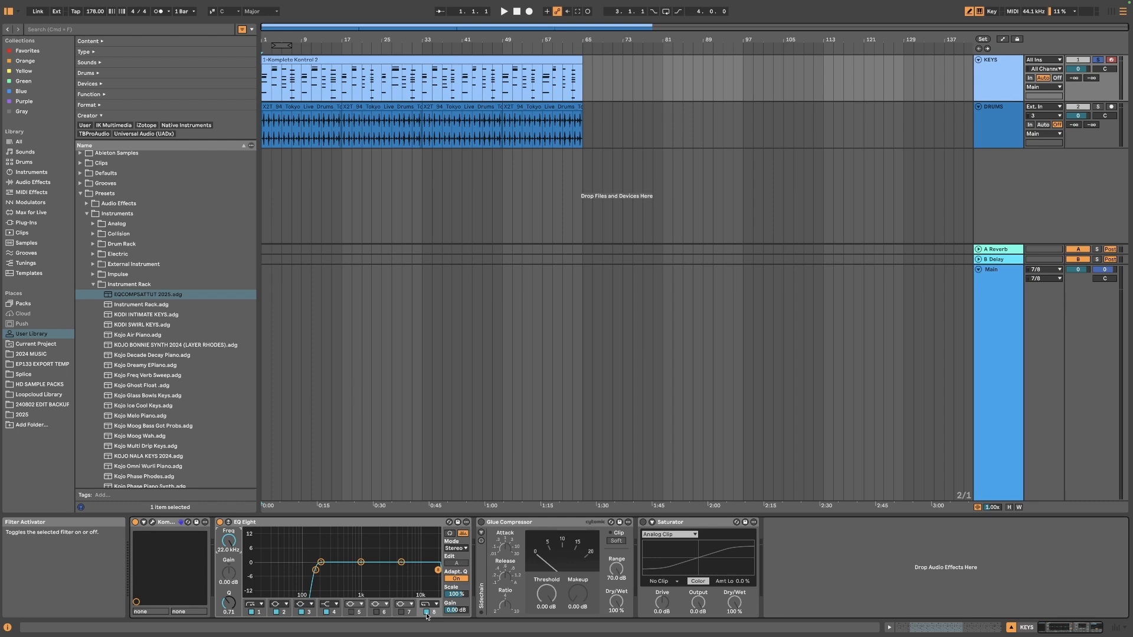
pyautogui.moveTo(228, 540); pyautogui.dragTo(228, 564)
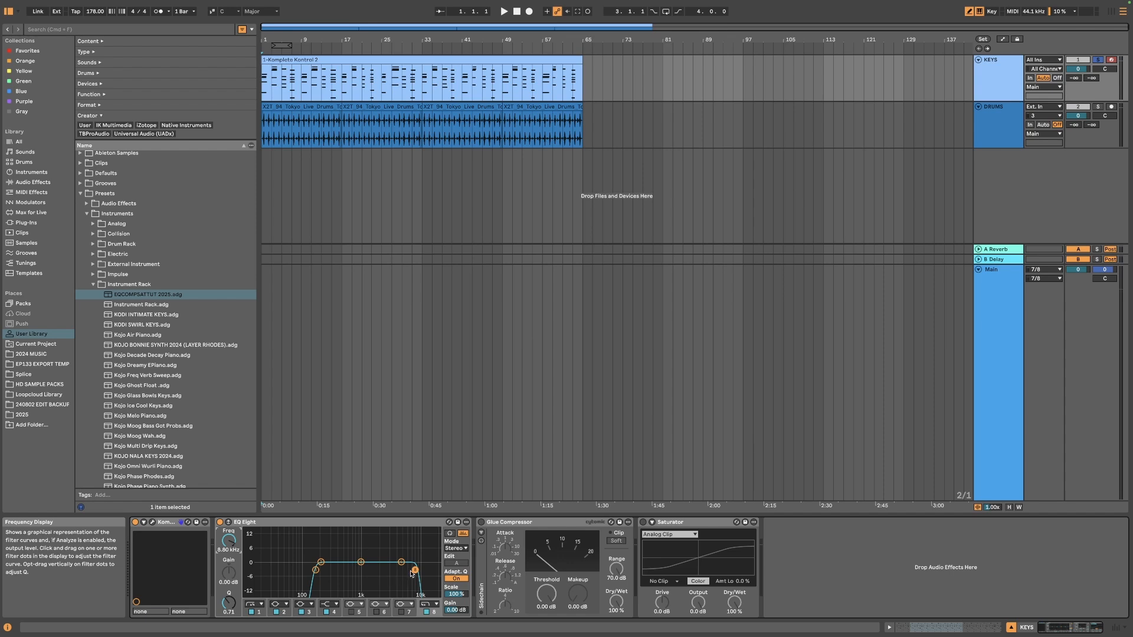
pyautogui.click(428, 612)
# Step: Boost EQ Eight's band 3 by about 2.36 dB at 1.11 kHz and narrow its Q to about 1.72
pyautogui.click(361, 562)
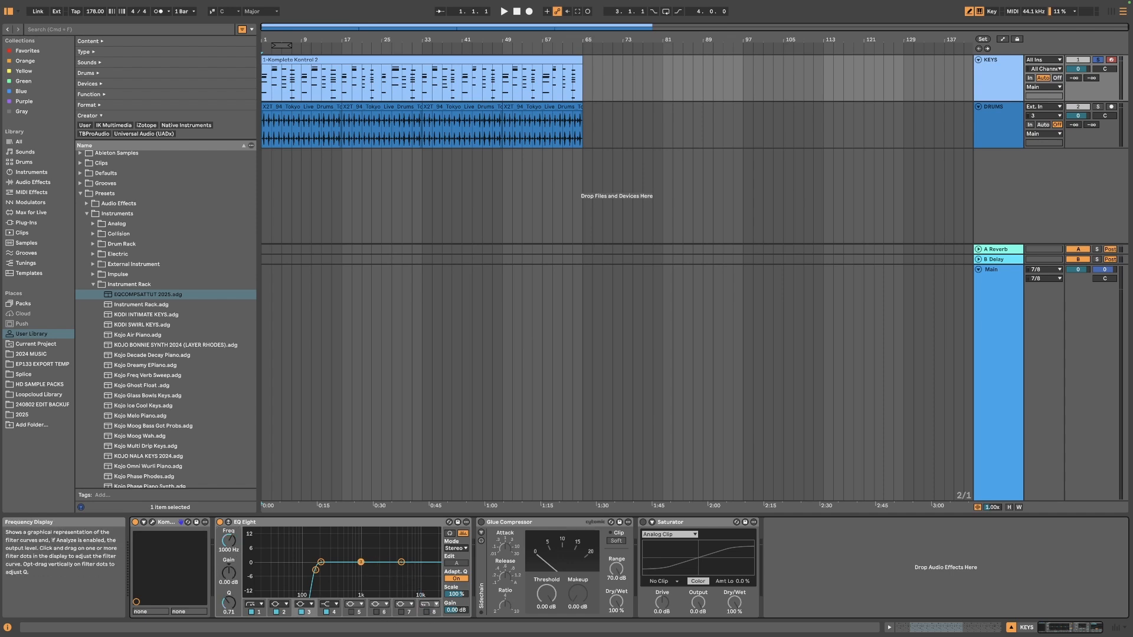
pyautogui.moveTo(361, 562); pyautogui.dragTo(364, 557)
pyautogui.moveTo(235, 603); pyautogui.dragTo(235, 575)
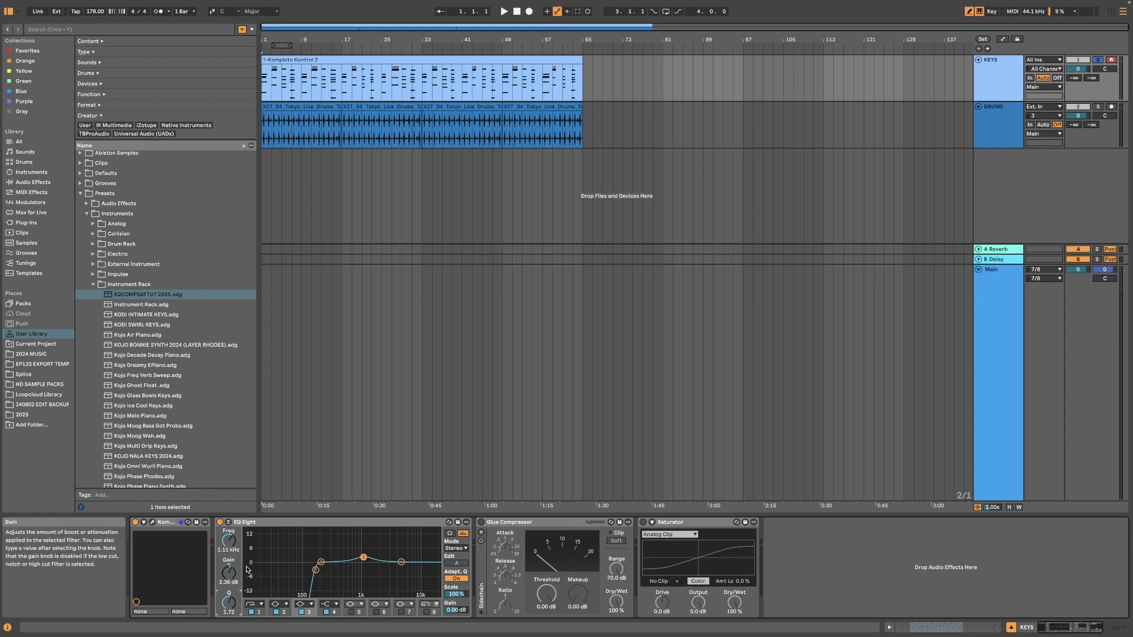
# Step: Move the band 3 boost to about 1.50 kHz while listening to the KEYS track, and stop playback
pyautogui.press('space')
pyautogui.moveTo(228, 543)
pyautogui.mouseDown()
pyautogui.moveTo(227, 524)
pyautogui.moveTo(232, 551)
pyautogui.mouseUp()
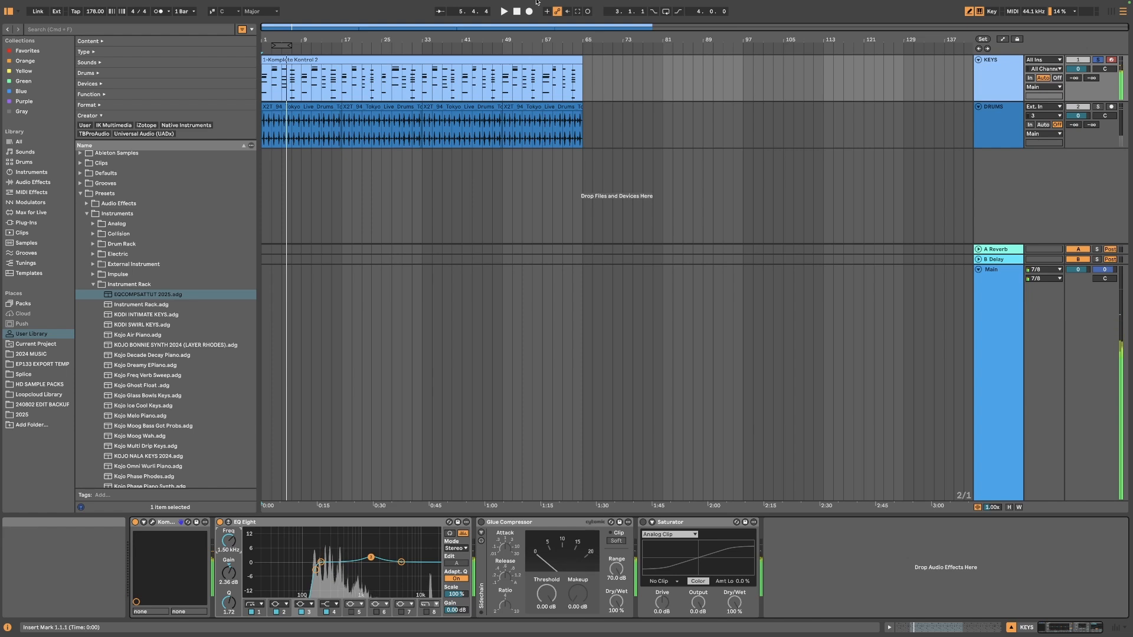
pyautogui.click(516, 10)
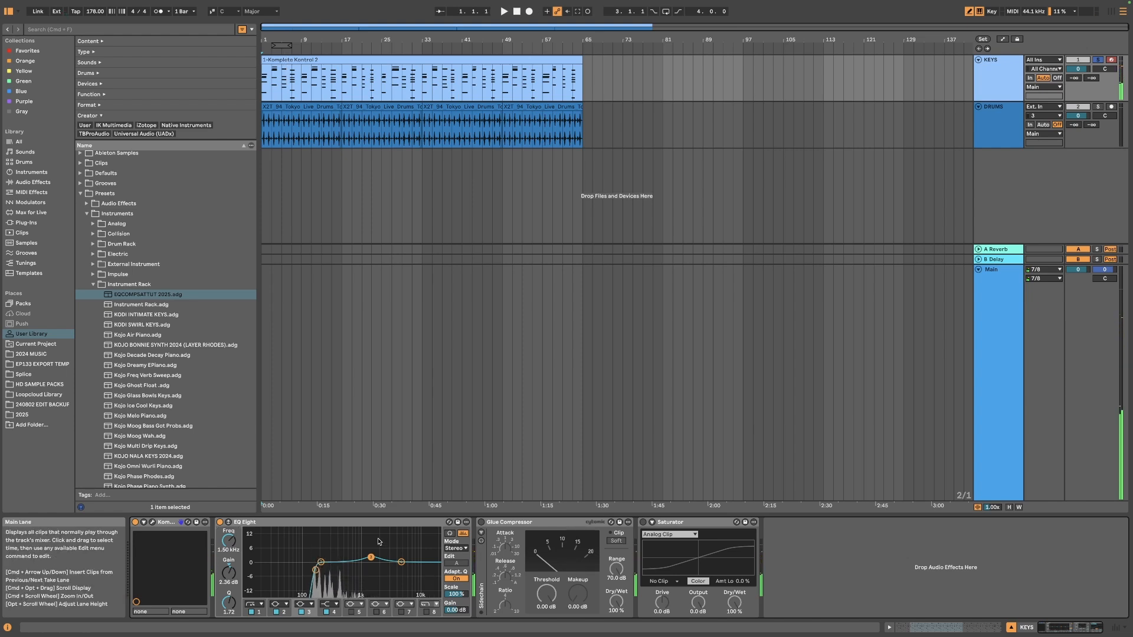
# Step: Reduce the band 3 gain to about 0.37 dB at 1.63 kHz and listen to the result
pyautogui.moveTo(371, 557)
pyautogui.mouseDown()
pyautogui.moveTo(371, 544)
pyautogui.moveTo(347, 535)
pyautogui.moveTo(401, 540)
pyautogui.moveTo(373, 562)
pyautogui.mouseUp()
pyautogui.press('space')
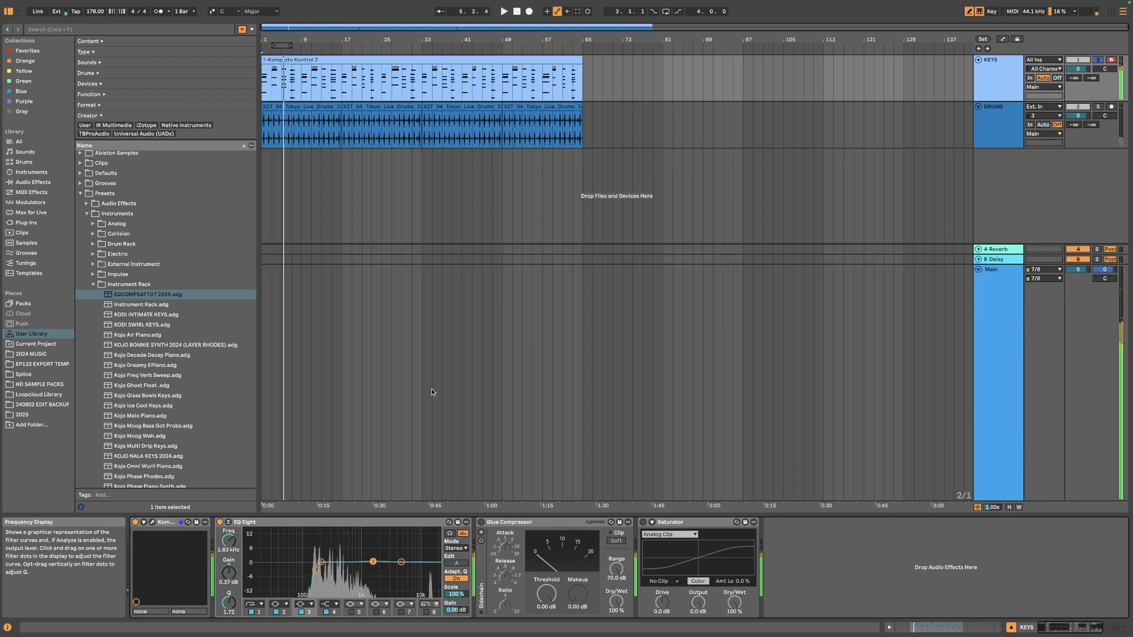
pyautogui.doubleClick(516, 12)
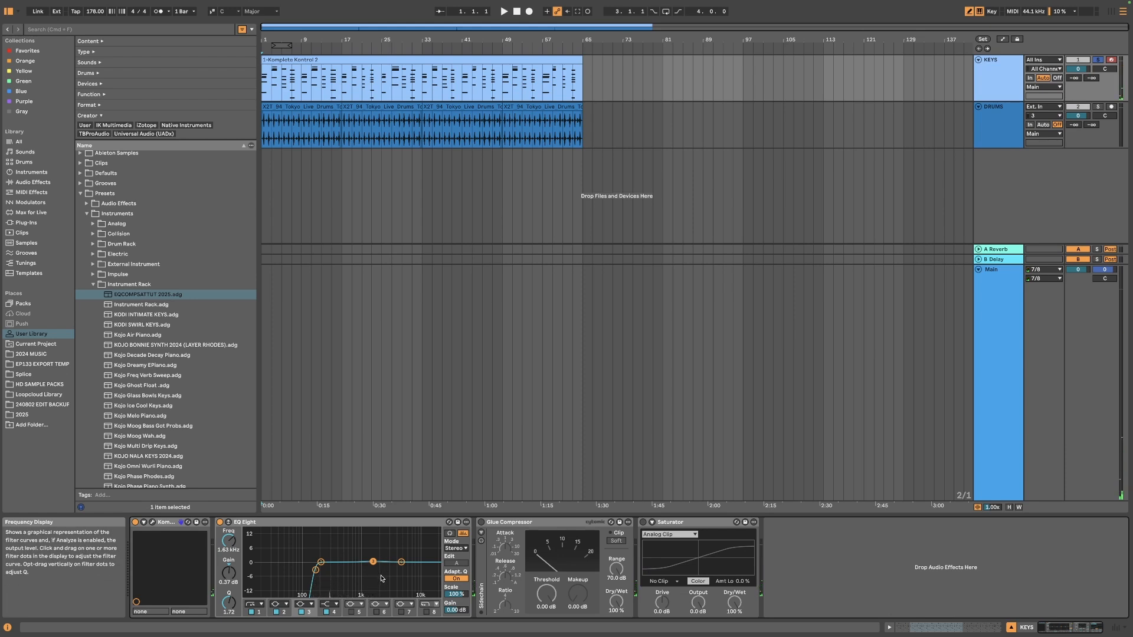
# Step: Set band 3 to about 1.61 dB at 1.70 kHz with Q 1.73, and toggle the band off and on during playback to compare
pyautogui.moveTo(373, 562); pyautogui.dragTo(374, 559)
pyautogui.press('space')
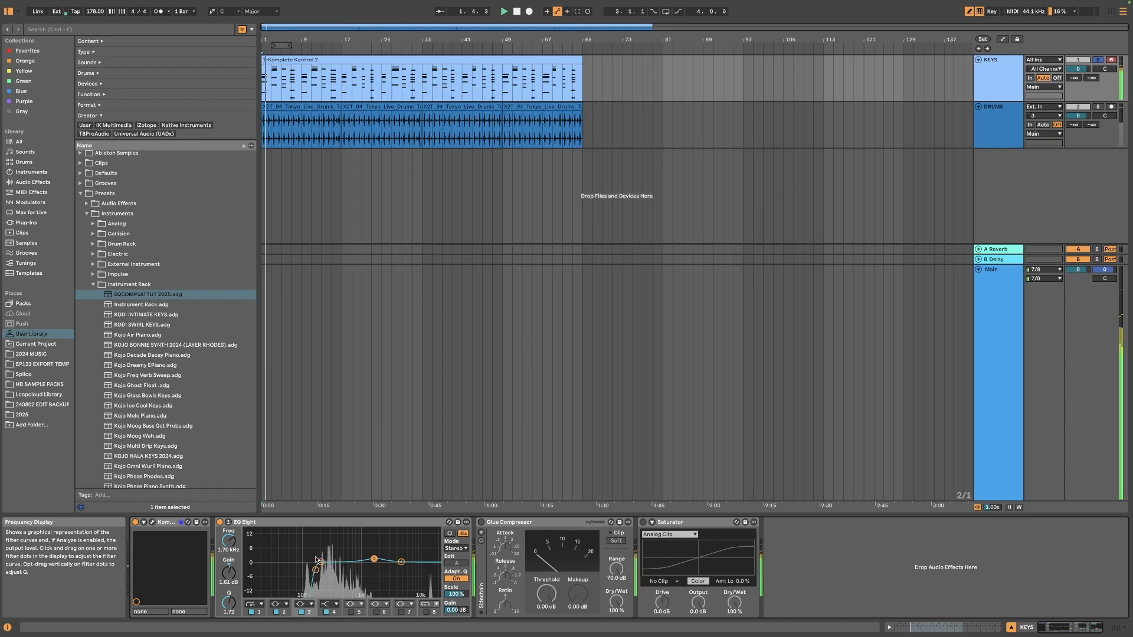
pyautogui.moveTo(230, 605); pyautogui.dragTo(230, 603)
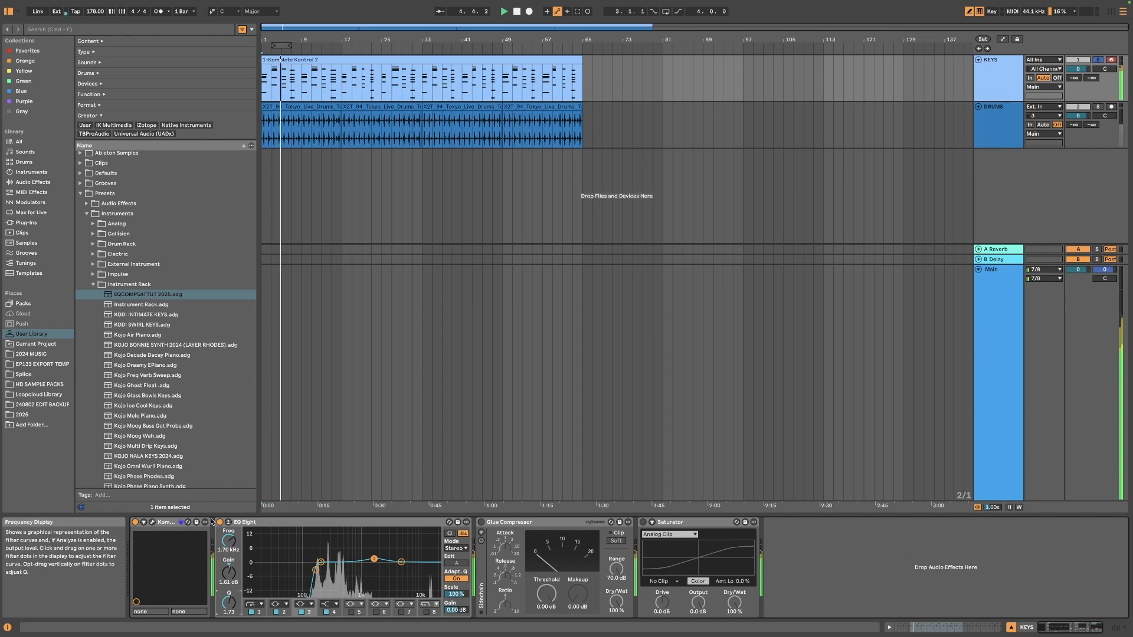
pyautogui.click(301, 614)
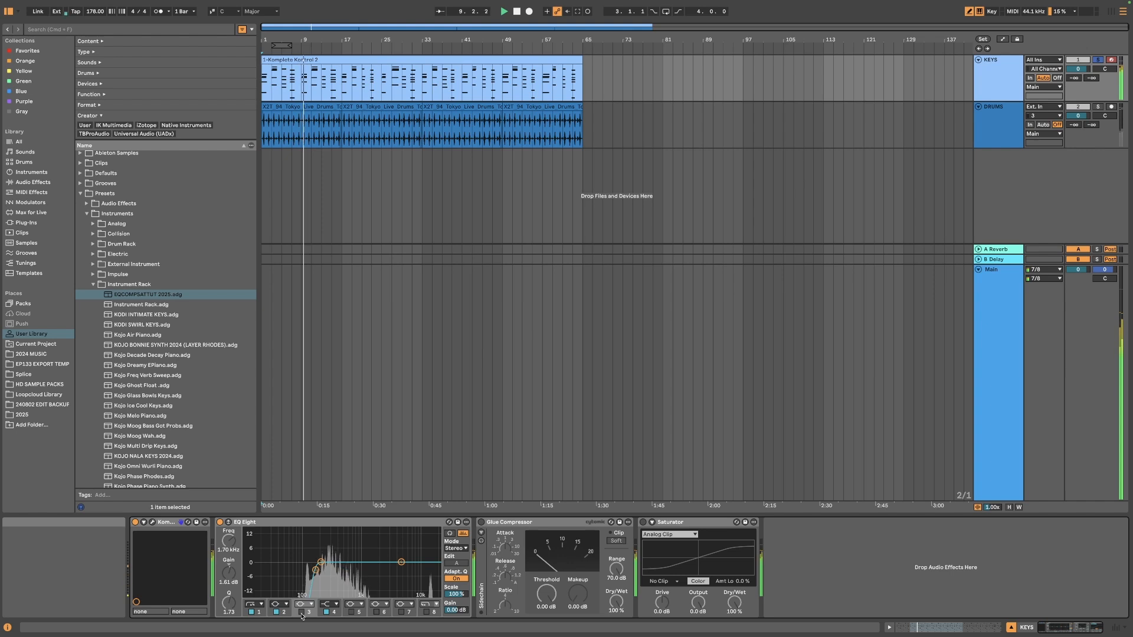
pyautogui.click(301, 614)
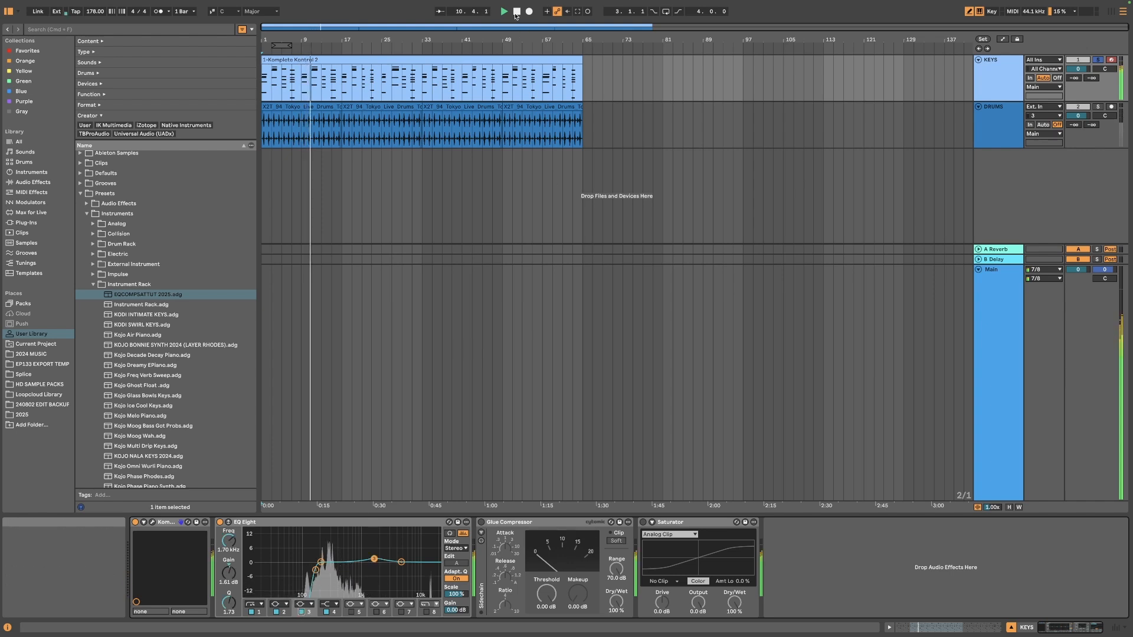
# Step: Stop playback, lower EQ Eight's band 1 low cut to about 27.2 Hz, and bring it back up to 164 Hz
pyautogui.press('space')
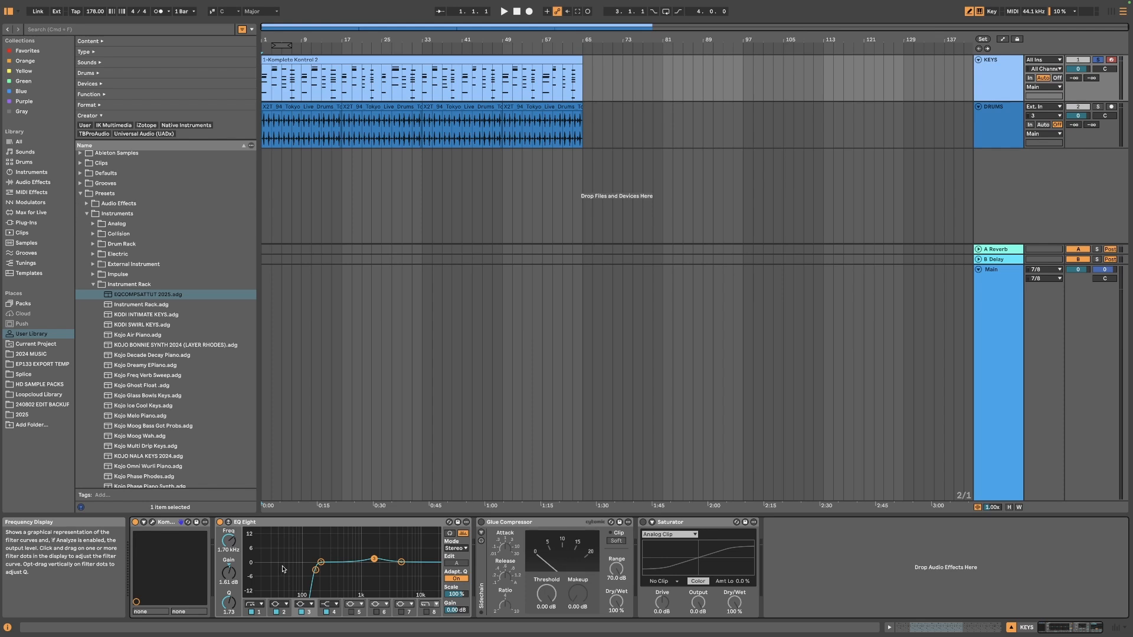
pyautogui.click(317, 571)
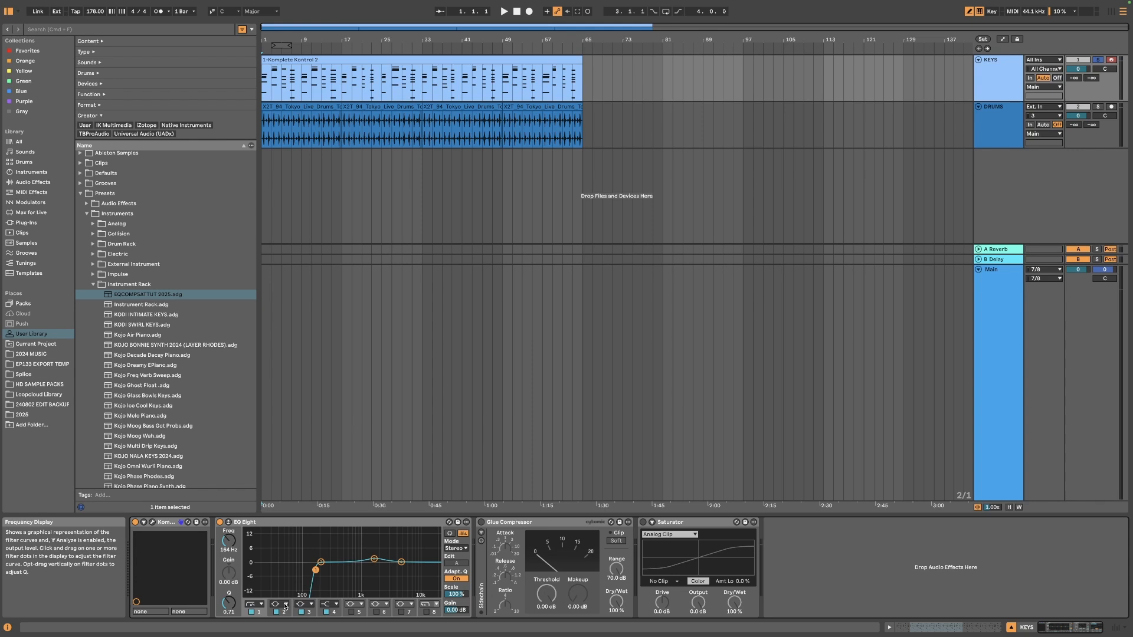
pyautogui.moveTo(228, 539); pyautogui.dragTo(228, 591)
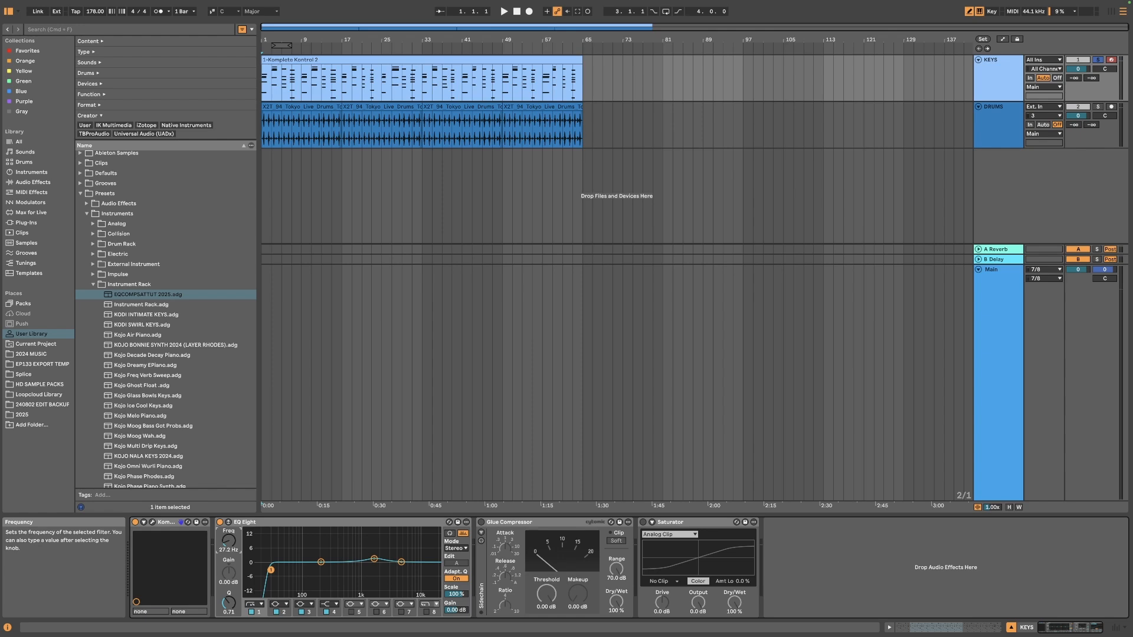
pyautogui.moveTo(229, 590); pyautogui.dragTo(228, 590)
pyautogui.moveTo(228, 540); pyautogui.dragTo(228, 540)
pyautogui.moveTo(228, 540); pyautogui.dragTo(228, 540)
pyautogui.moveTo(228, 541); pyautogui.dragTo(228, 540)
pyautogui.moveTo(228, 541); pyautogui.dragTo(233, 532)
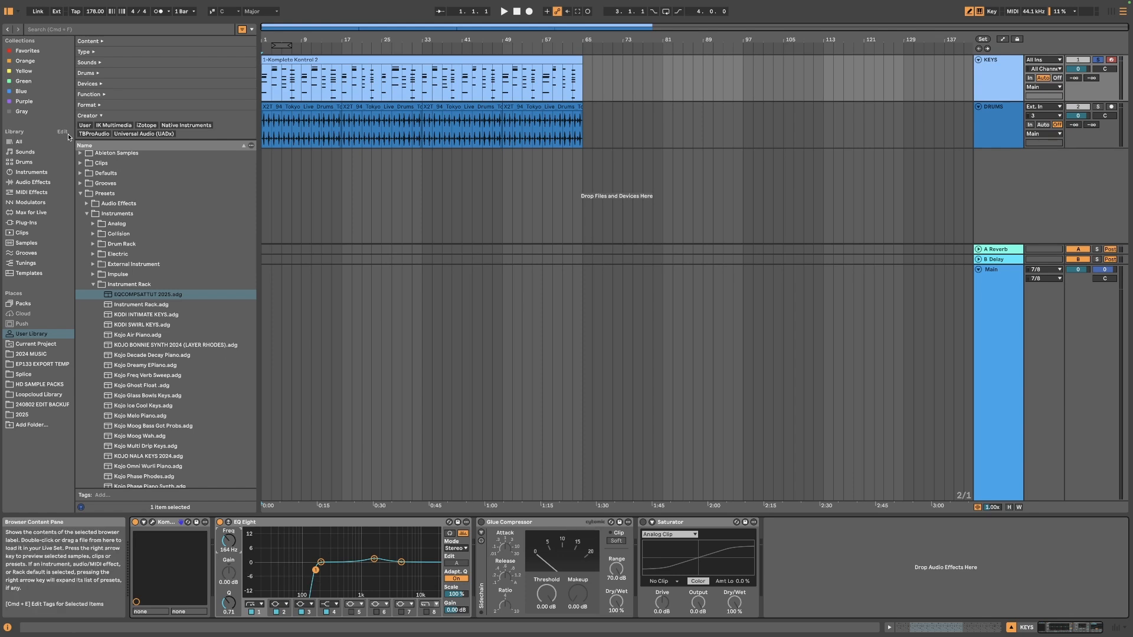
# Step: Find EQ Eight among the audio effects and add a second instance between the existing EQ Eight and the Glue Compressor
pyautogui.click(35, 70)
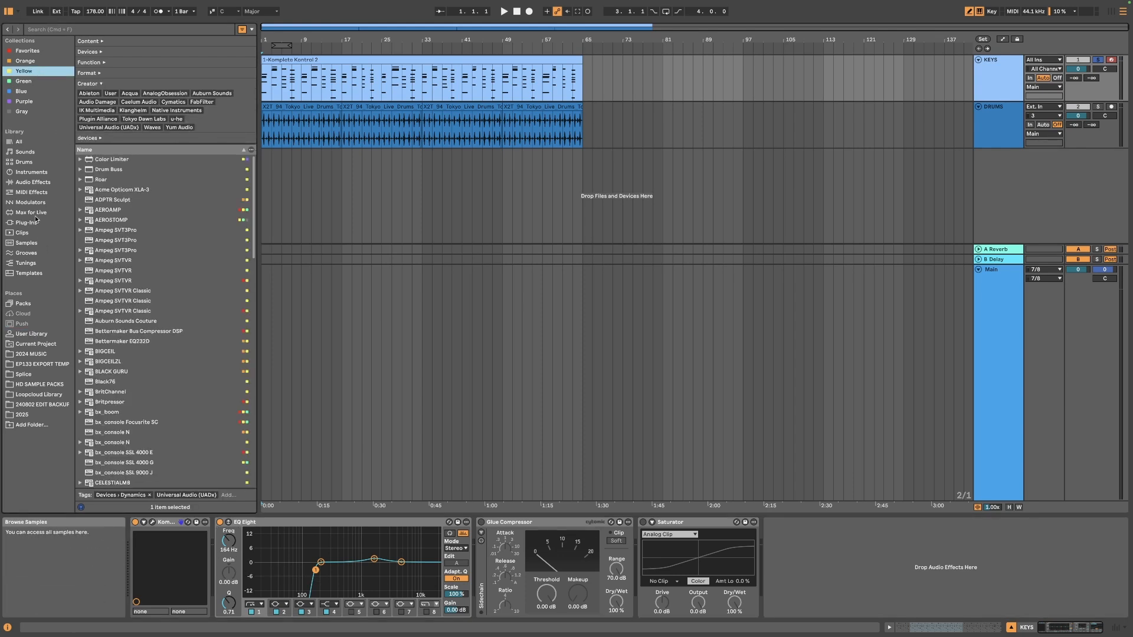
pyautogui.click(33, 182)
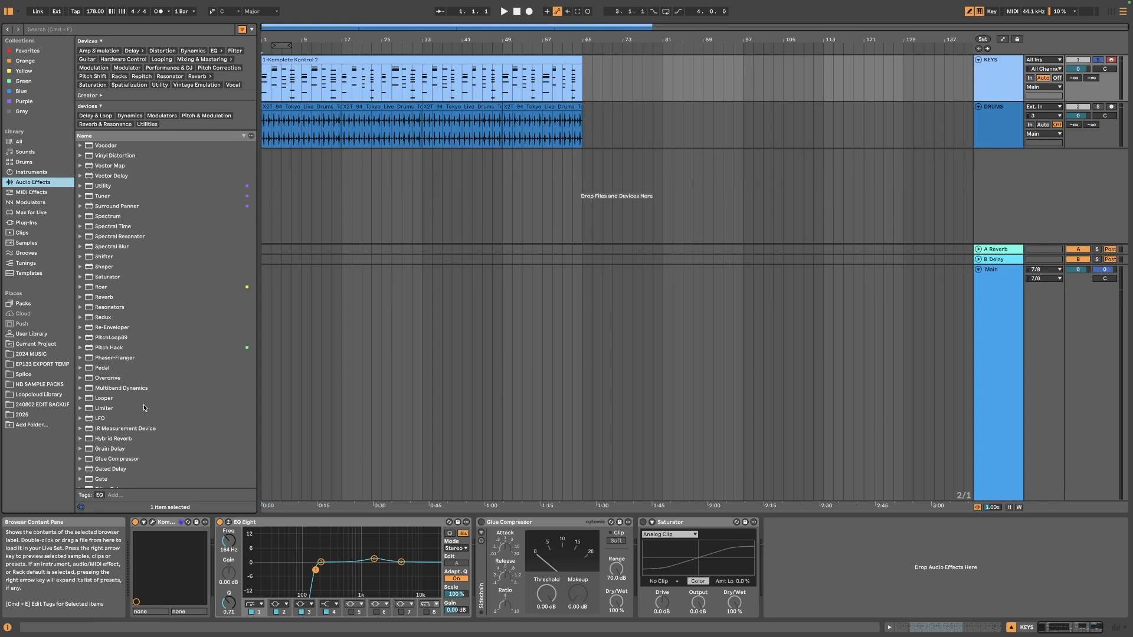
pyautogui.scroll(-10, 118, 309)
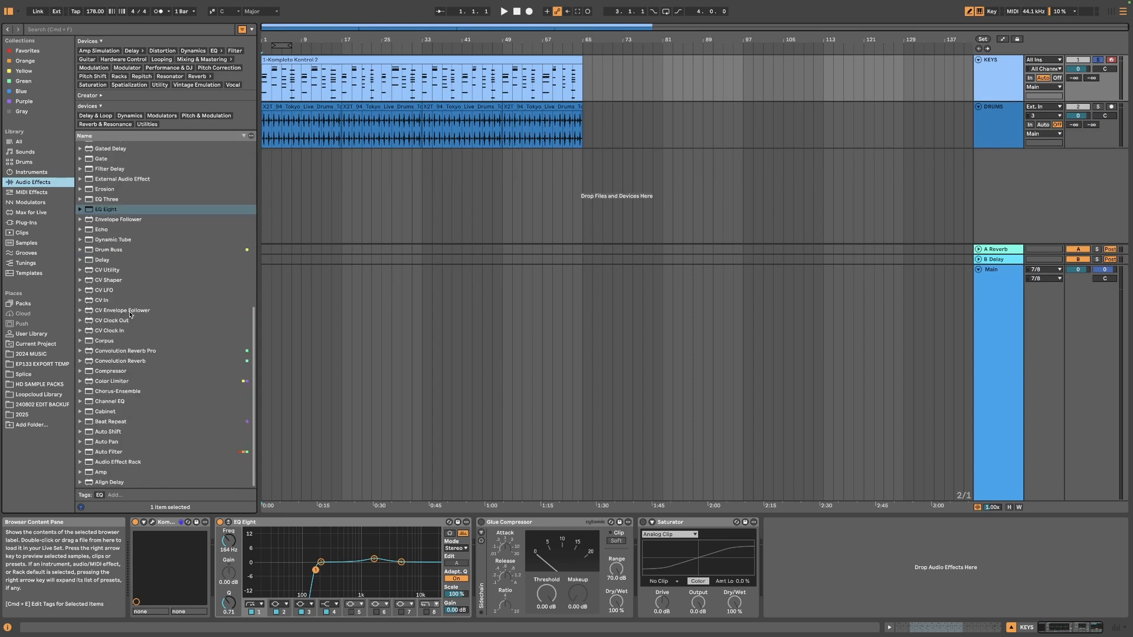
pyautogui.moveTo(102, 208); pyautogui.dragTo(480, 565)
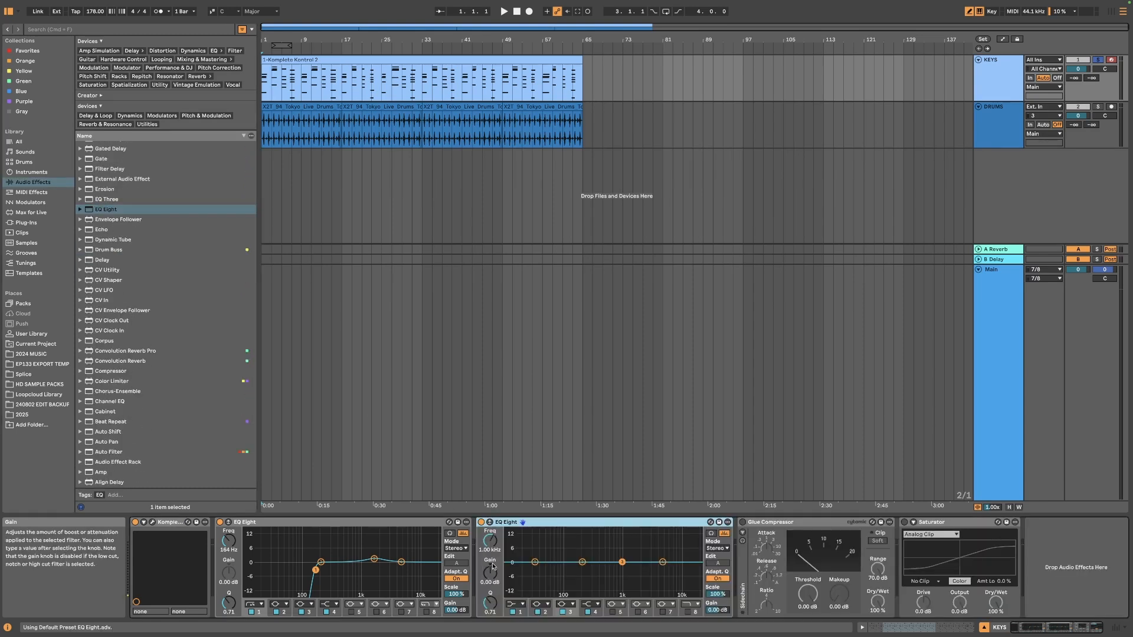
# Step: Enable band 8 on the second EQ Eight as a steep 48 dB/octave high cut at about 48.9 Hz
pyautogui.click(687, 613)
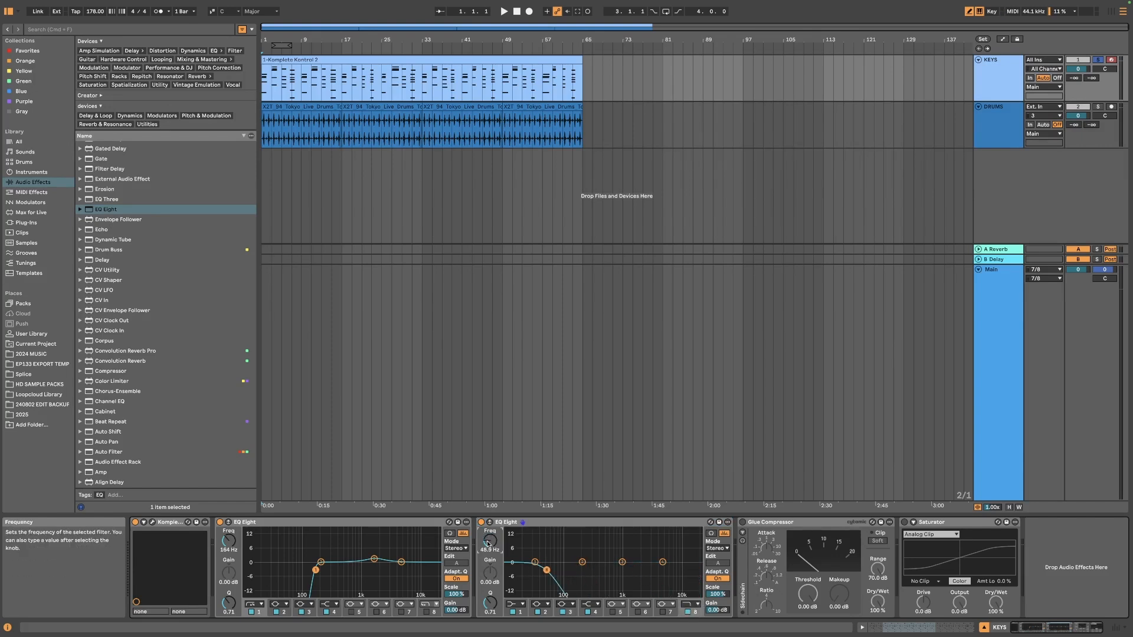
pyautogui.click(688, 605)
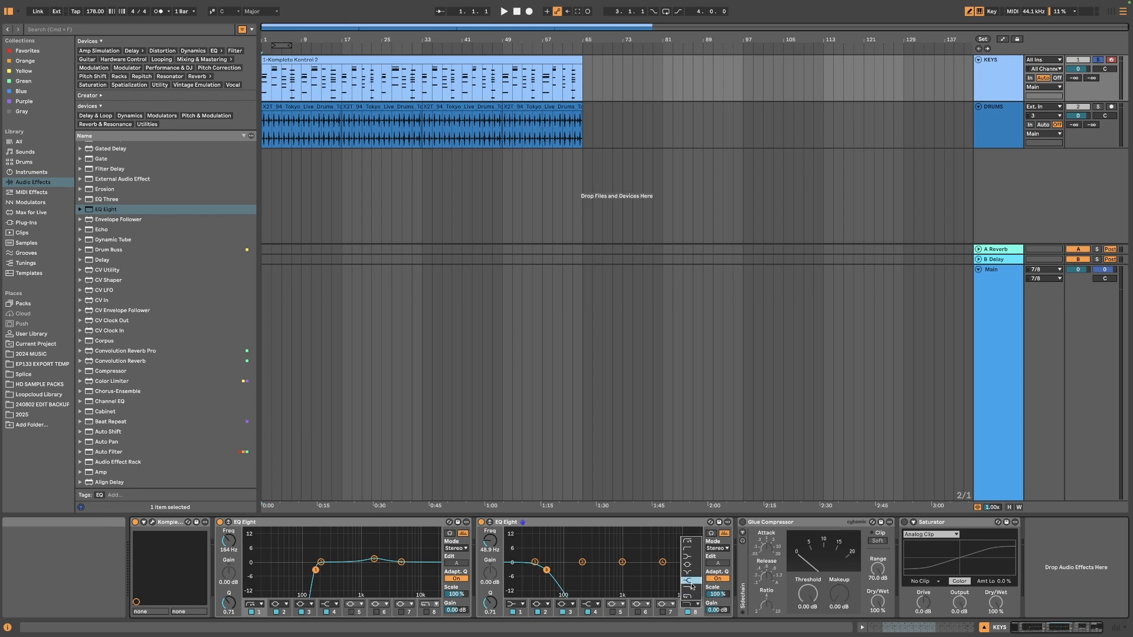
pyautogui.click(688, 597)
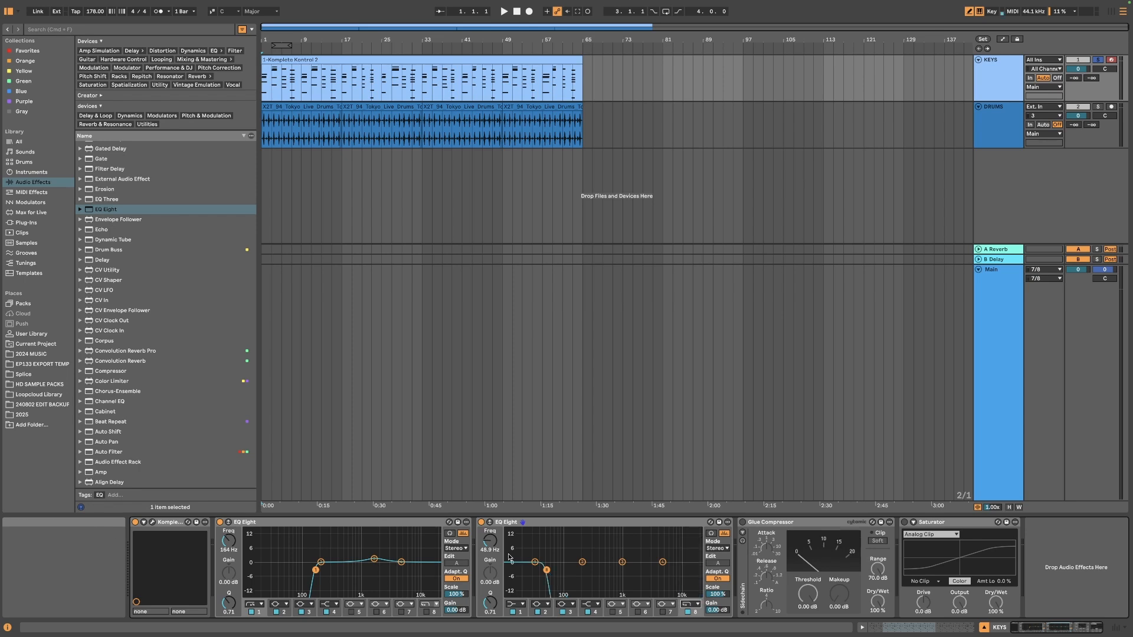
# Step: Bypass the first EQ Eight and raise the second one's band 8 high cut in stages to about 6.10 kHz during playback
pyautogui.click(220, 522)
pyautogui.press('space')
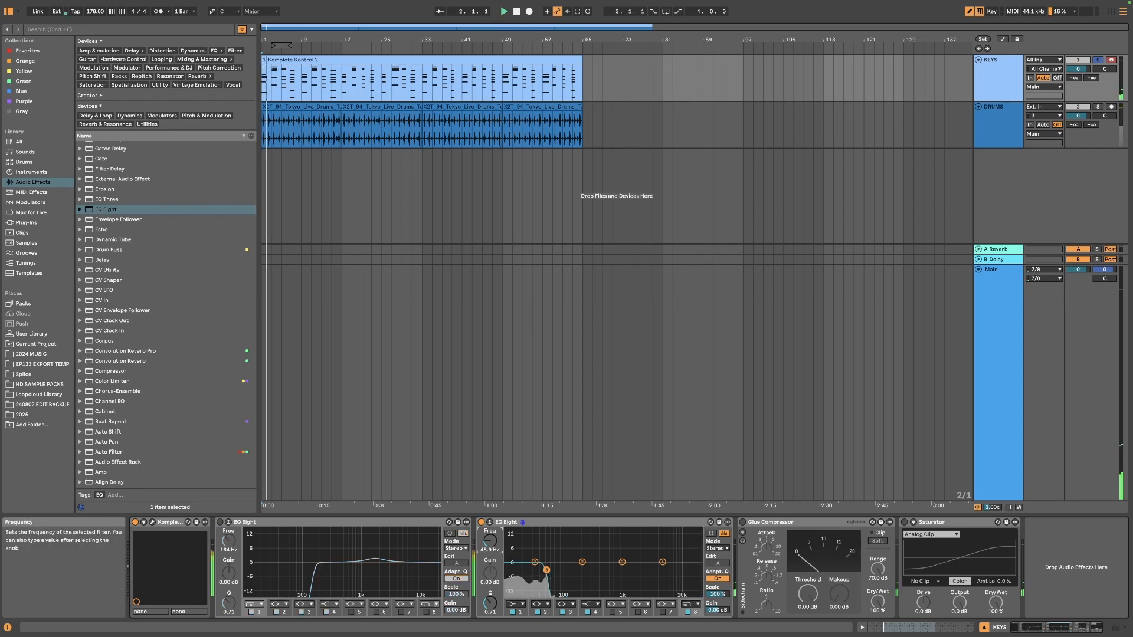
pyautogui.moveTo(490, 541); pyautogui.dragTo(490, 513)
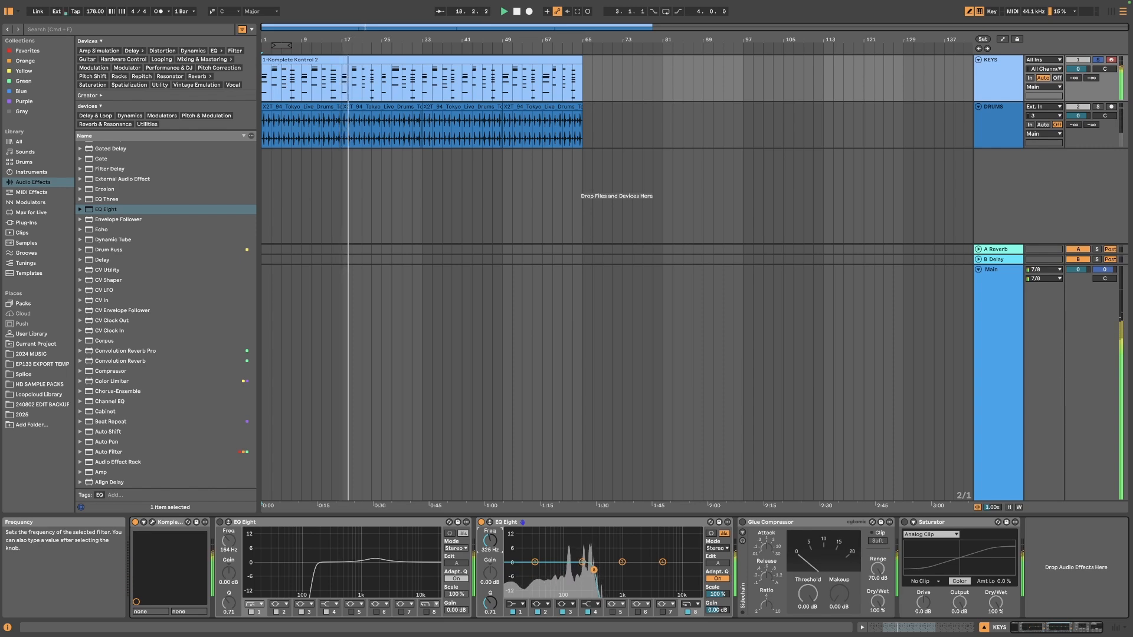
pyautogui.moveTo(489, 540); pyautogui.dragTo(490, 520)
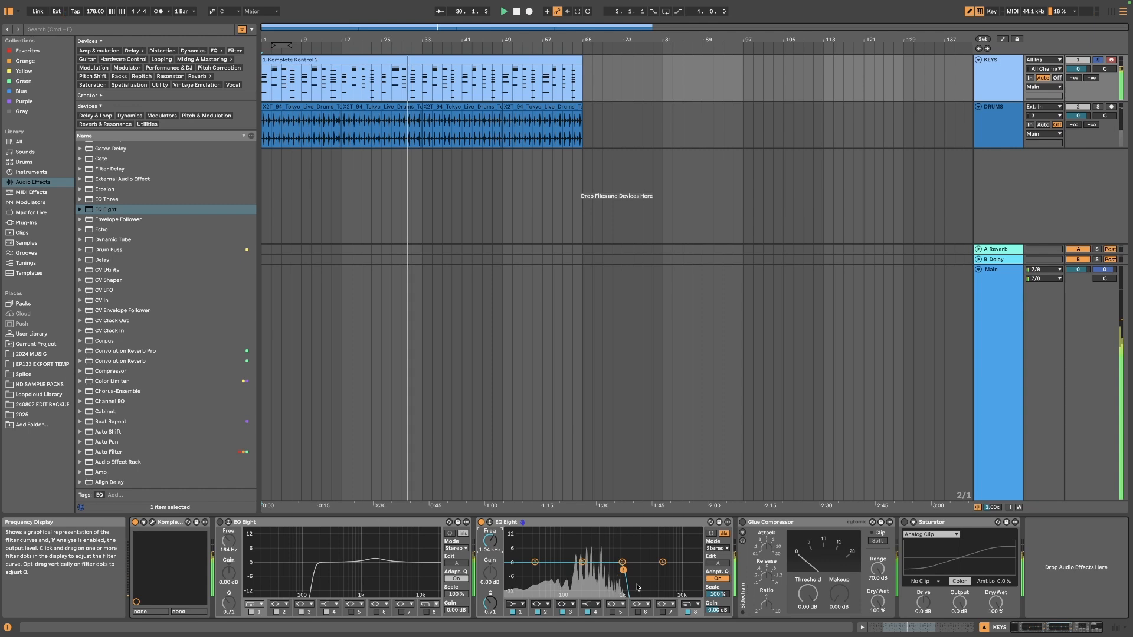
pyautogui.moveTo(623, 570); pyautogui.dragTo(667, 570)
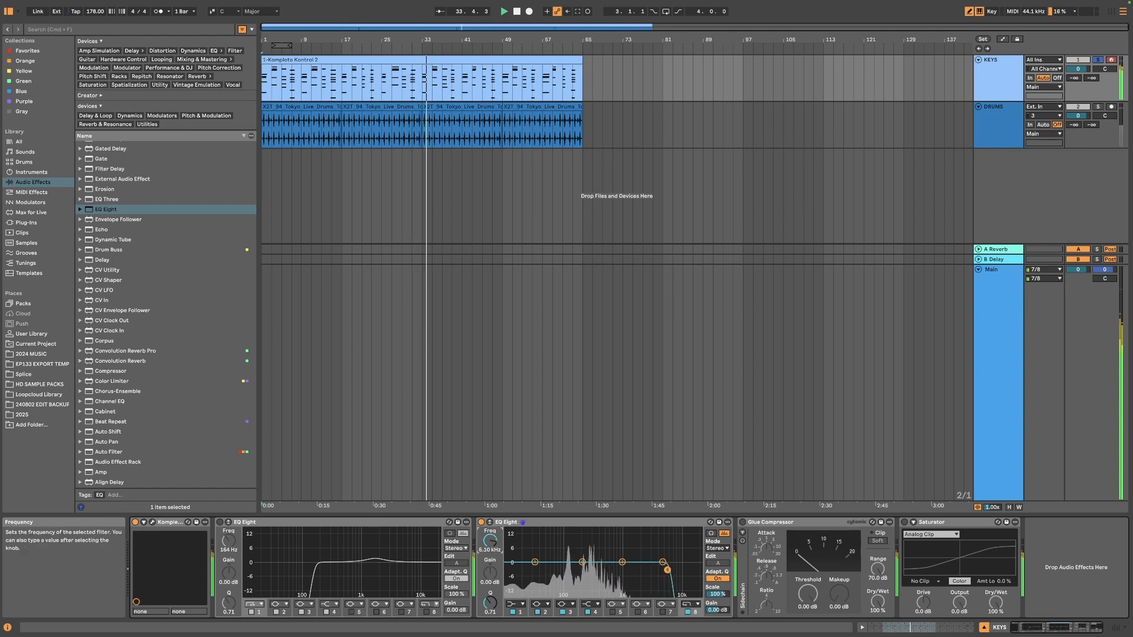
# Step: Turn band 1 of the second EQ Eight into a steep 48 dB/octave low cut at about 1.04 kHz and play the KEYS track through it
pyautogui.click(512, 604)
pyautogui.click(512, 548)
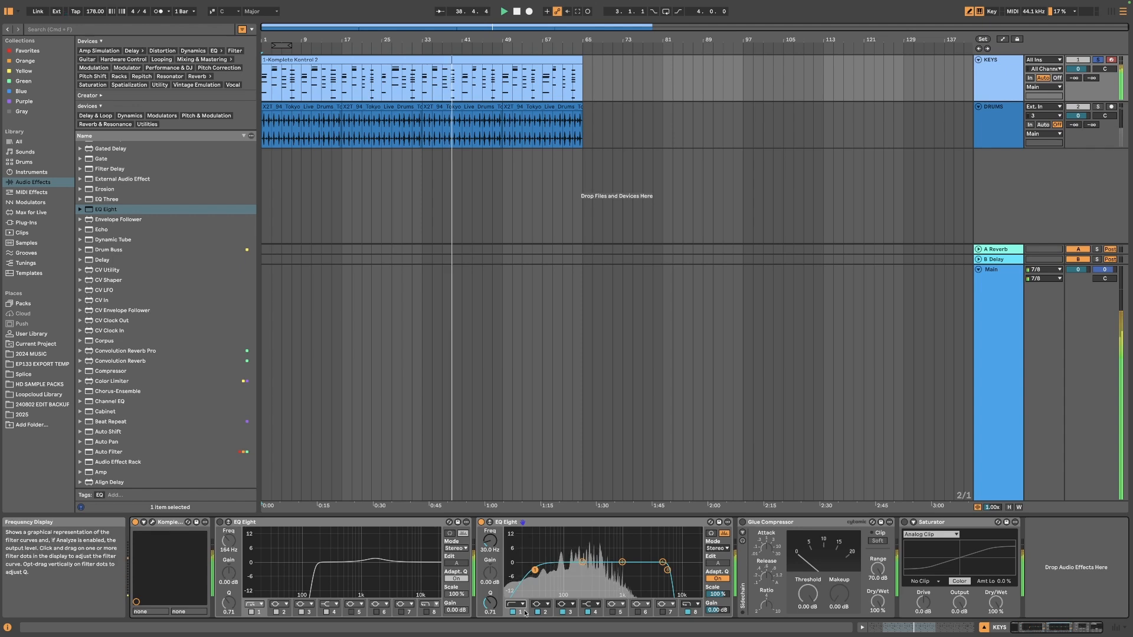
pyautogui.press('space')
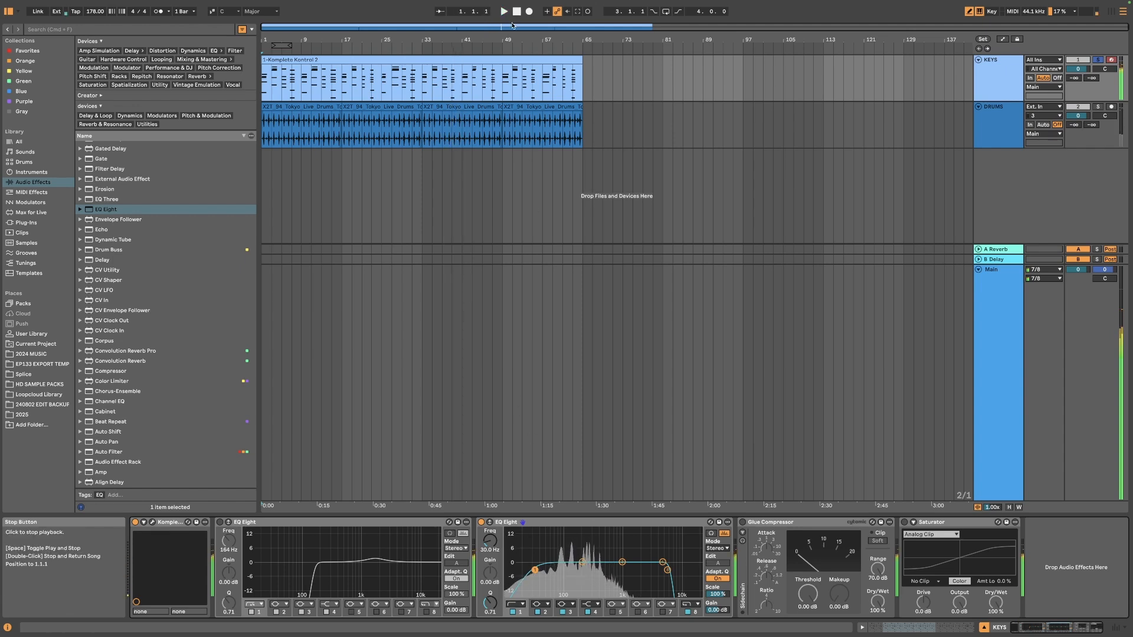
pyautogui.click(516, 604)
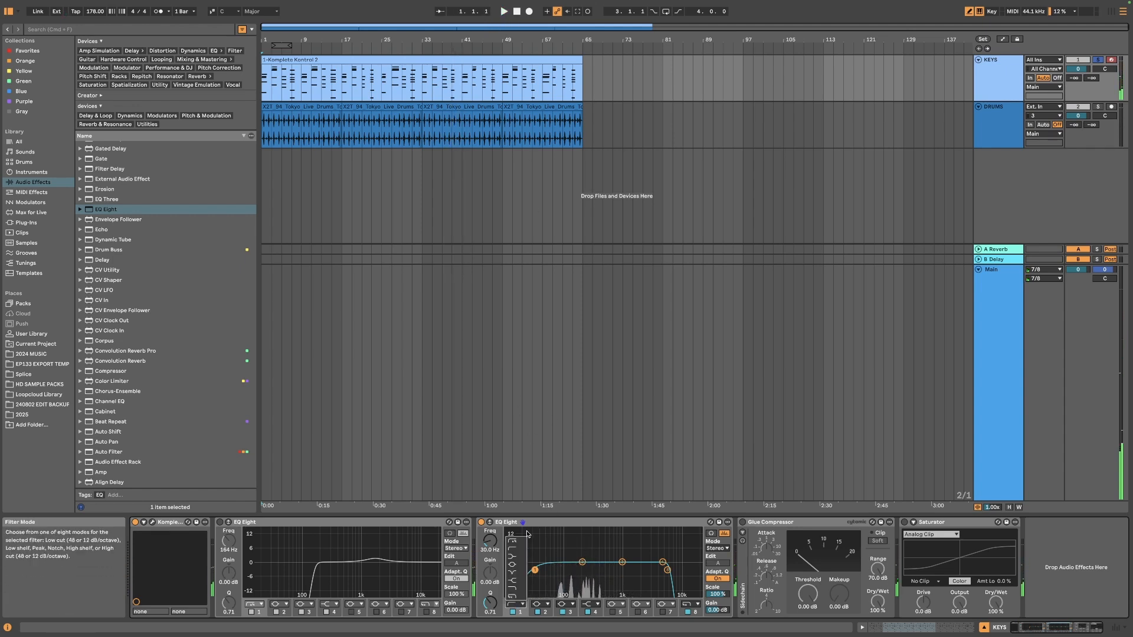
pyautogui.click(517, 540)
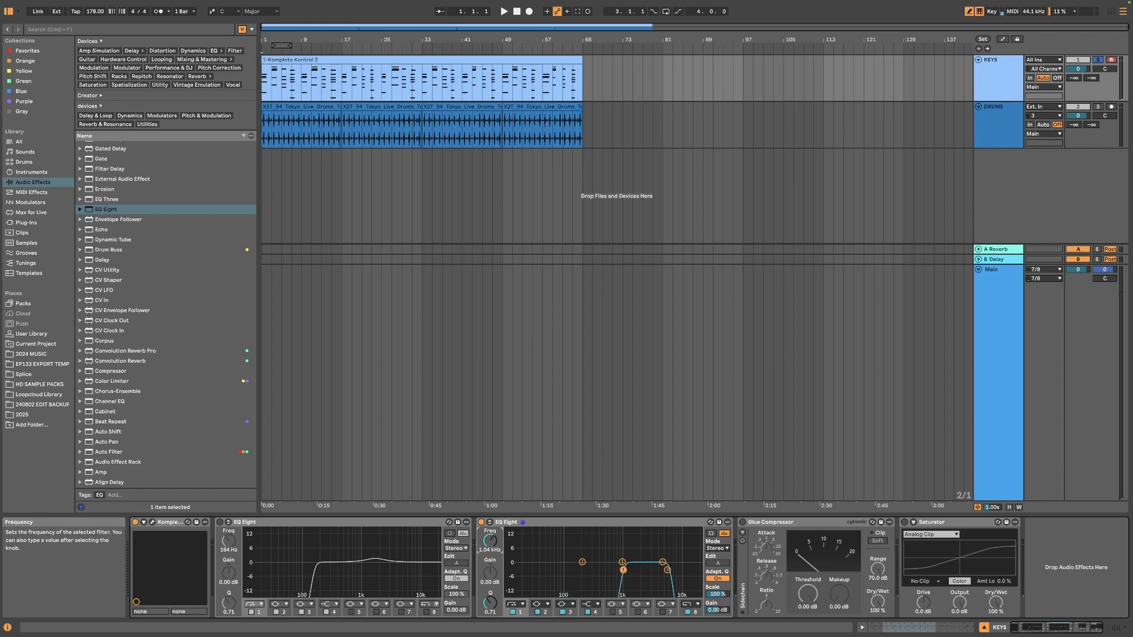
pyautogui.press('space')
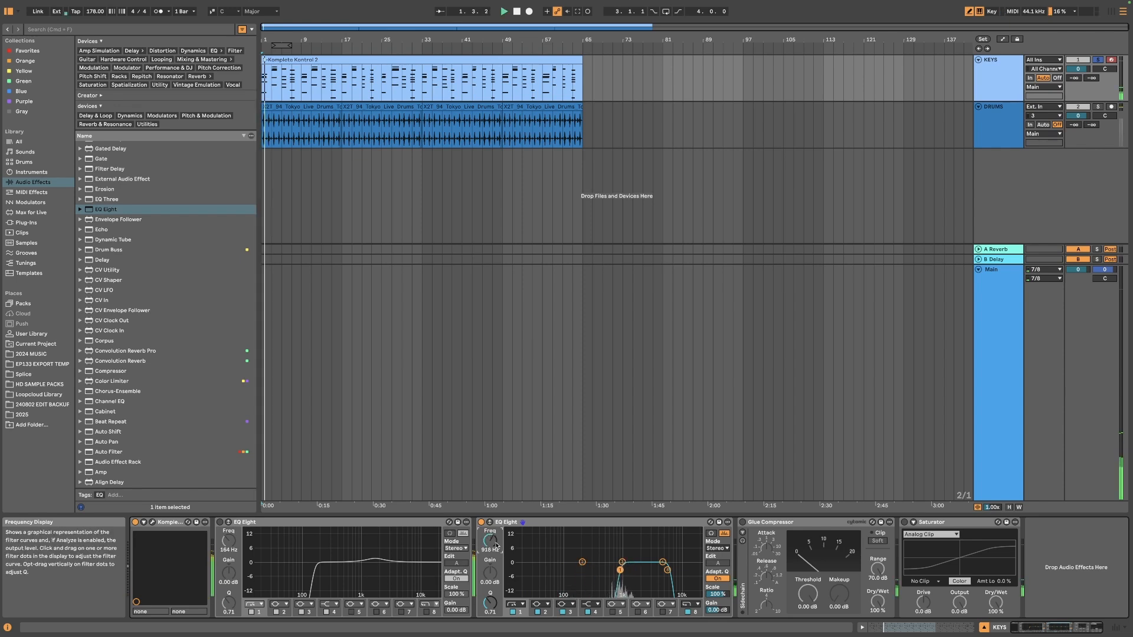
pyautogui.moveTo(491, 541); pyautogui.dragTo(491, 538)
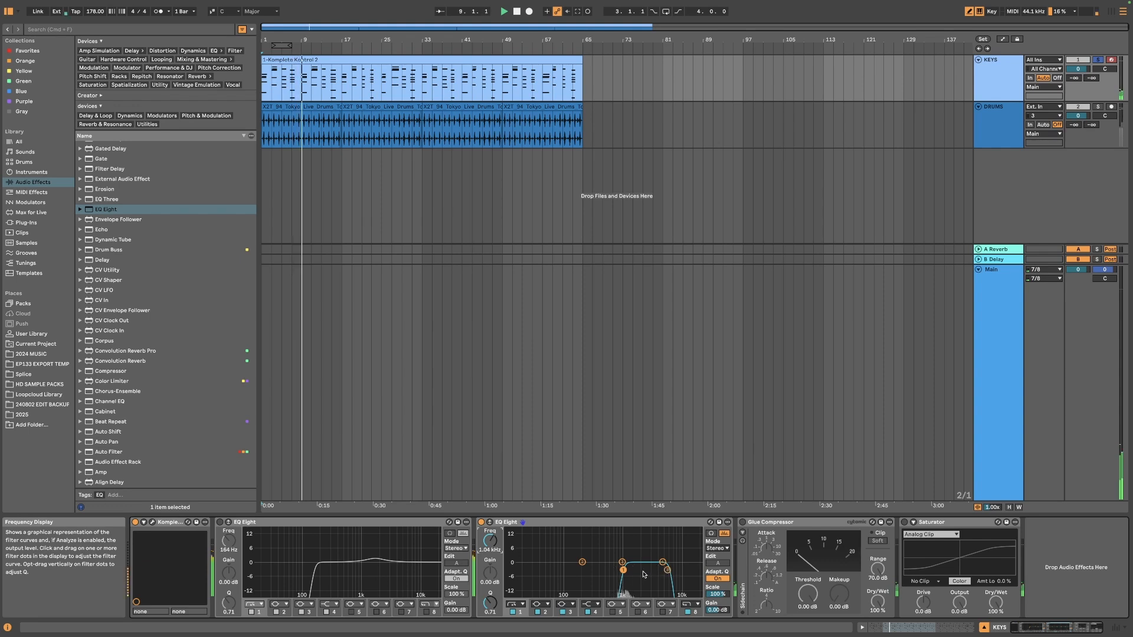
# Step: Raise the second EQ Eight's high cut and move its low cut up to about 11.1 kHz, lower the low cut to about 23 Hz, and stop playback
pyautogui.click(667, 571)
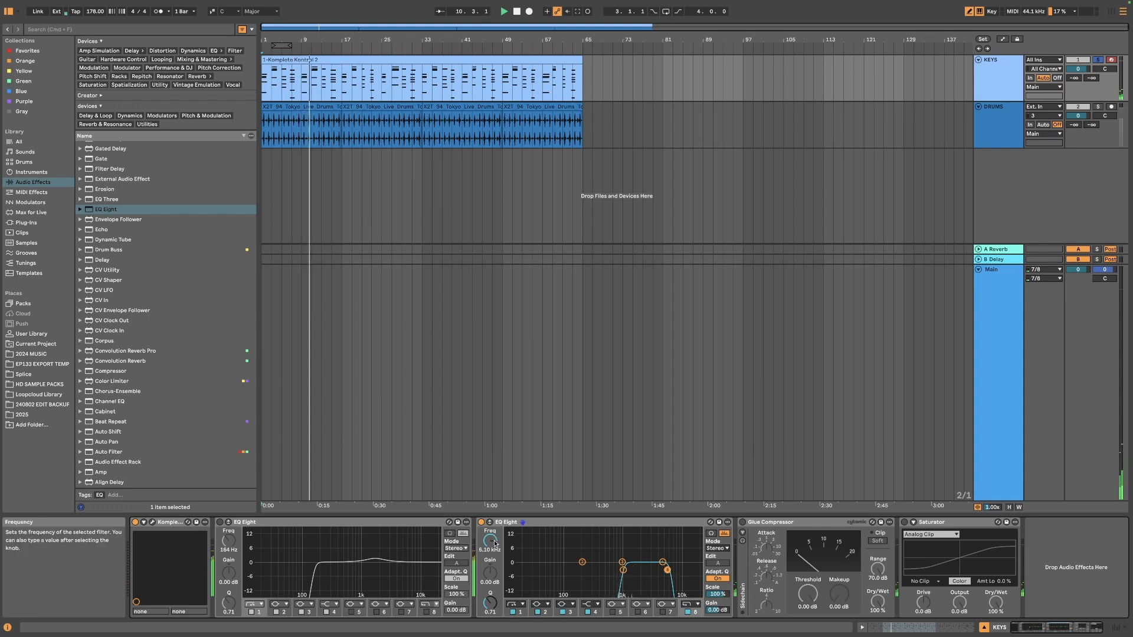
pyautogui.moveTo(491, 541); pyautogui.dragTo(490, 530)
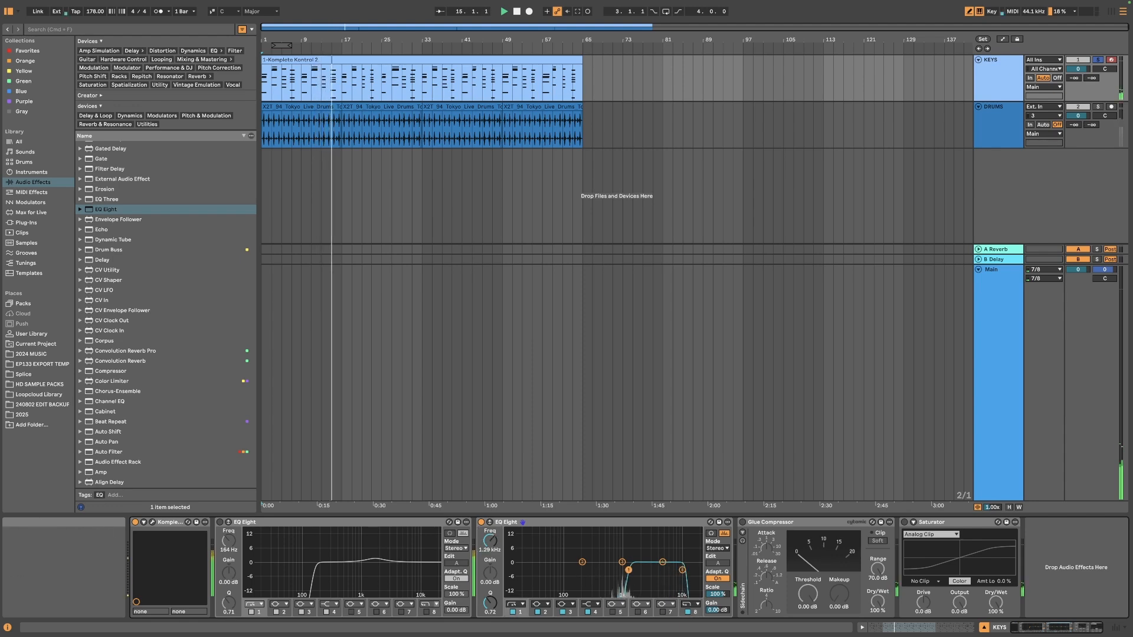
pyautogui.moveTo(623, 570); pyautogui.dragTo(682, 571)
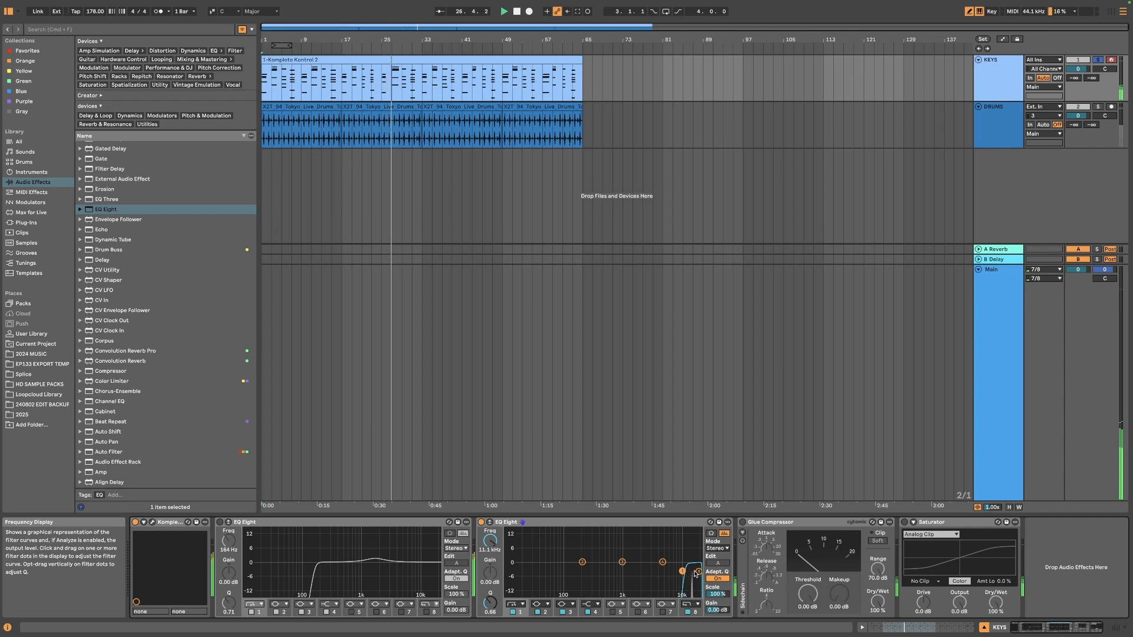
pyautogui.moveTo(684, 575); pyautogui.dragTo(529, 577)
pyautogui.press('space')
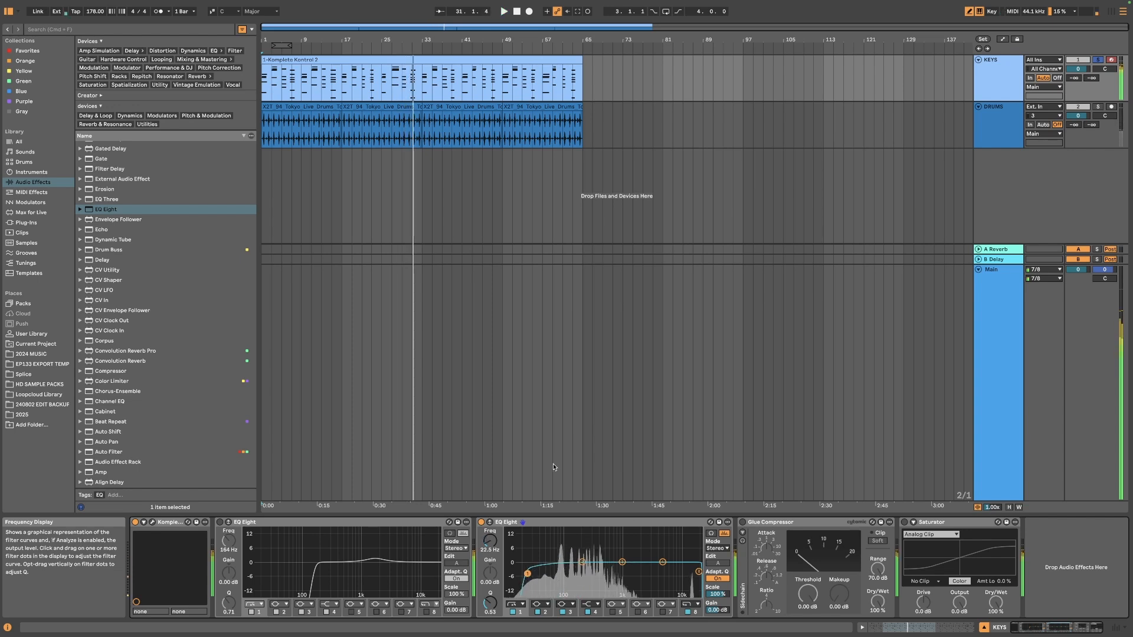
# Step: Bypass the second EQ Eight, reactivate the first, and set the first one's band 8 filter type to high shelf
pyautogui.click(517, 11)
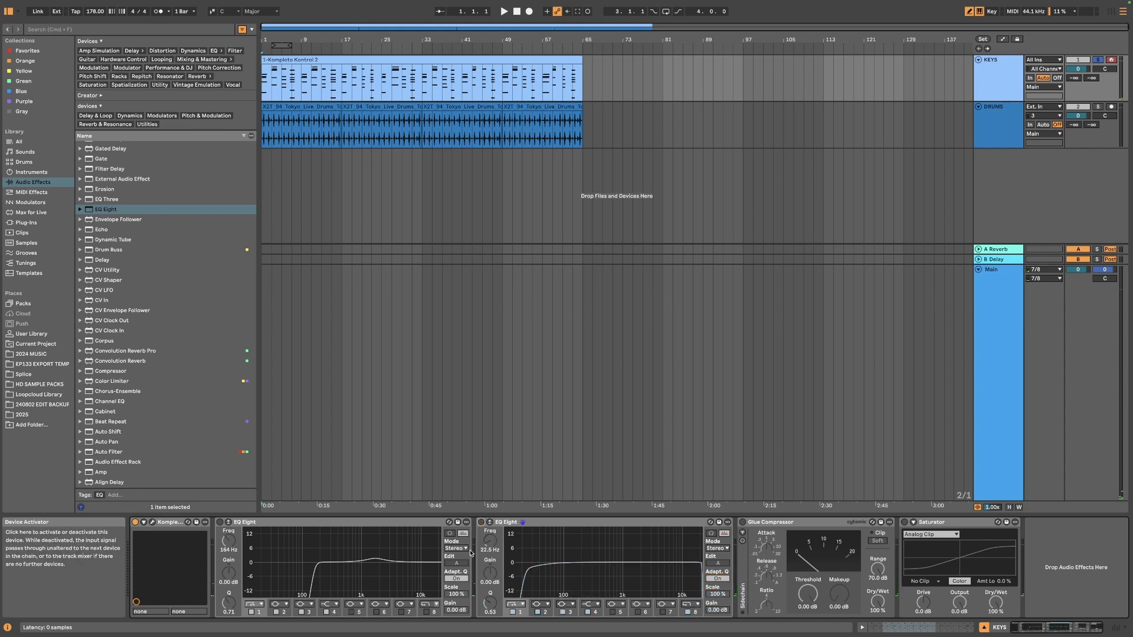
pyautogui.click(219, 523)
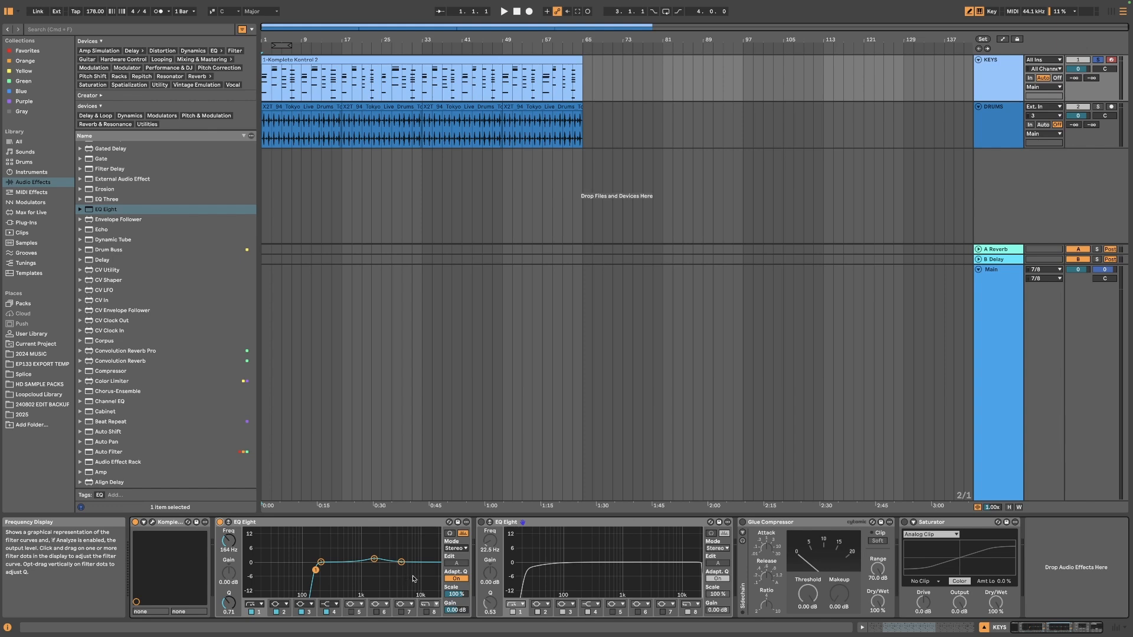
pyautogui.click(433, 605)
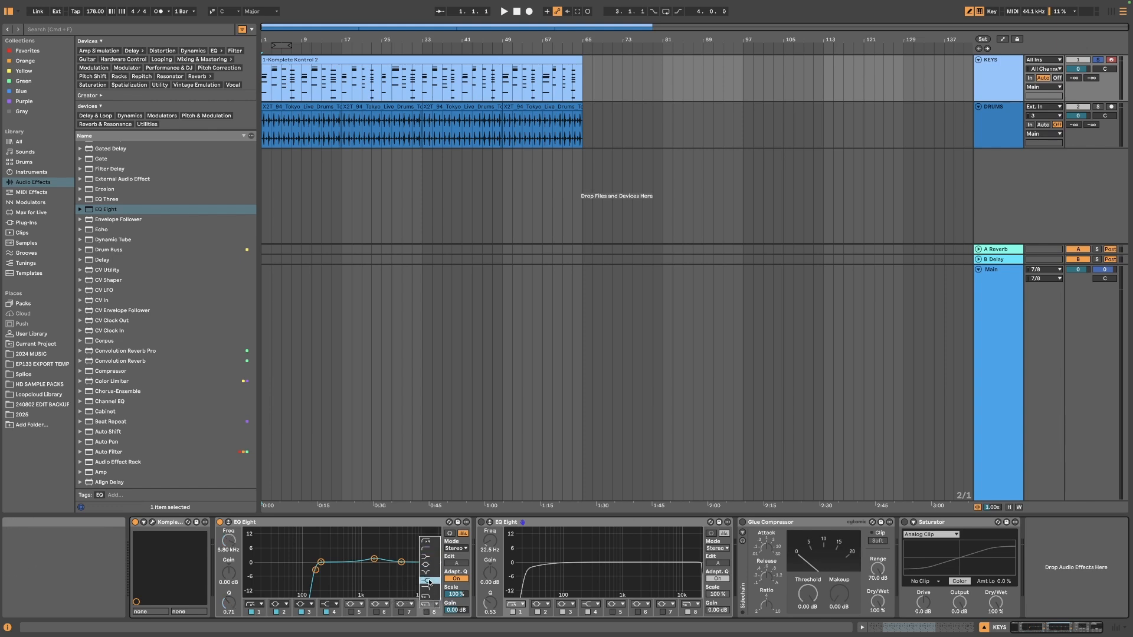
pyautogui.click(429, 582)
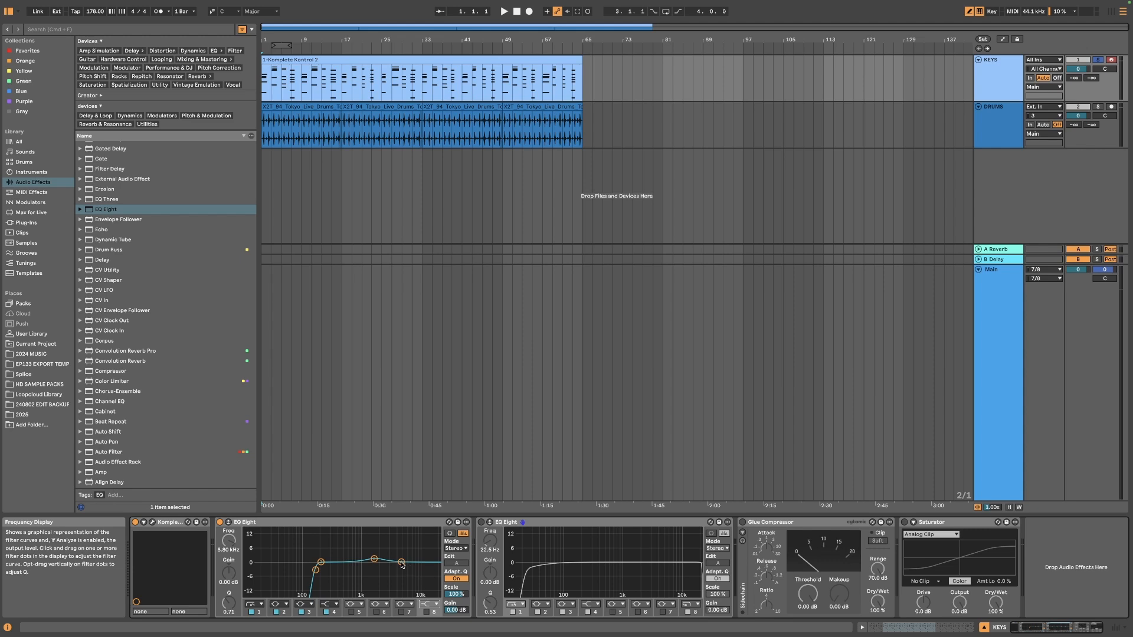
# Step: Boost the first EQ Eight's band 4 high shelf at 5.14 kHz by about 1.12 dB while the KEYS track plays, and stop playback
pyautogui.click(401, 563)
pyautogui.press('space')
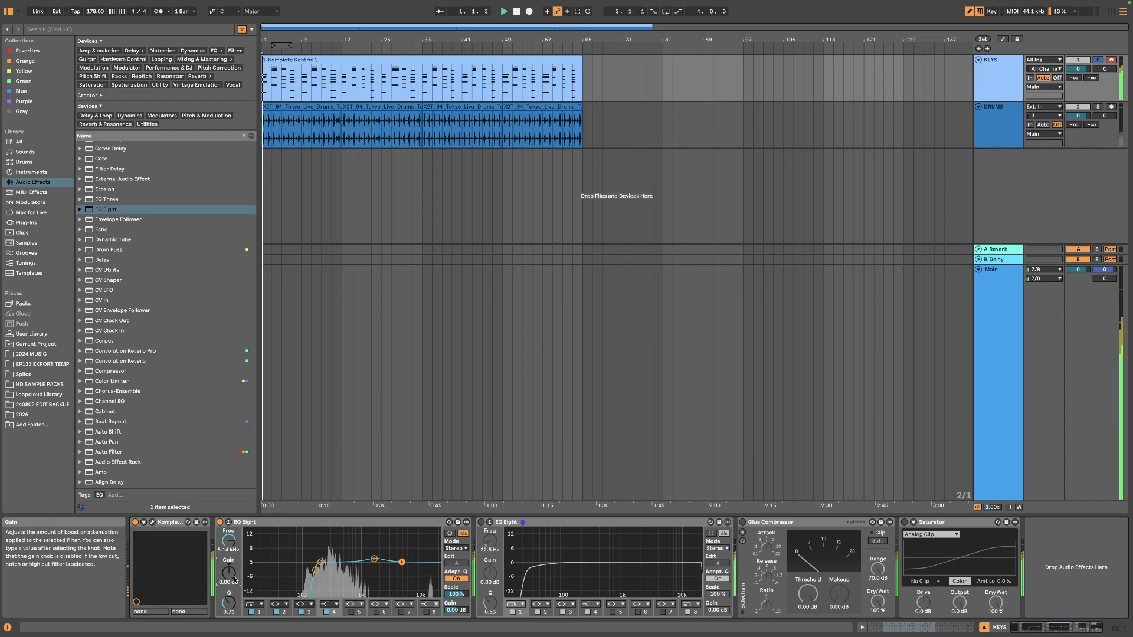
pyautogui.moveTo(234, 580); pyautogui.dragTo(234, 570)
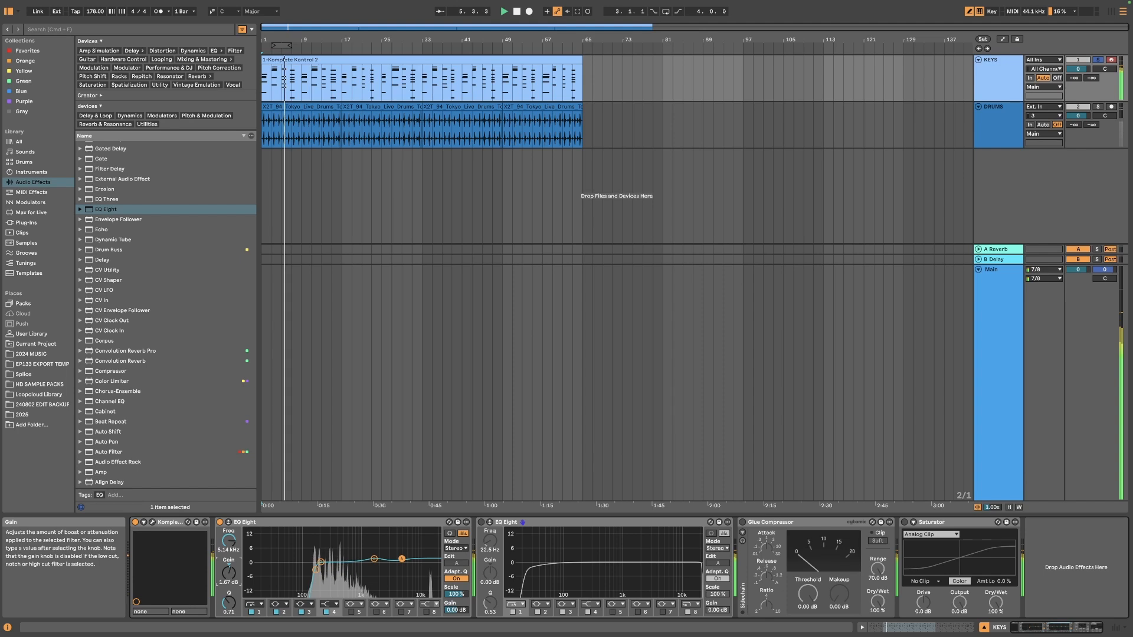
pyautogui.moveTo(234, 570); pyautogui.dragTo(234, 574)
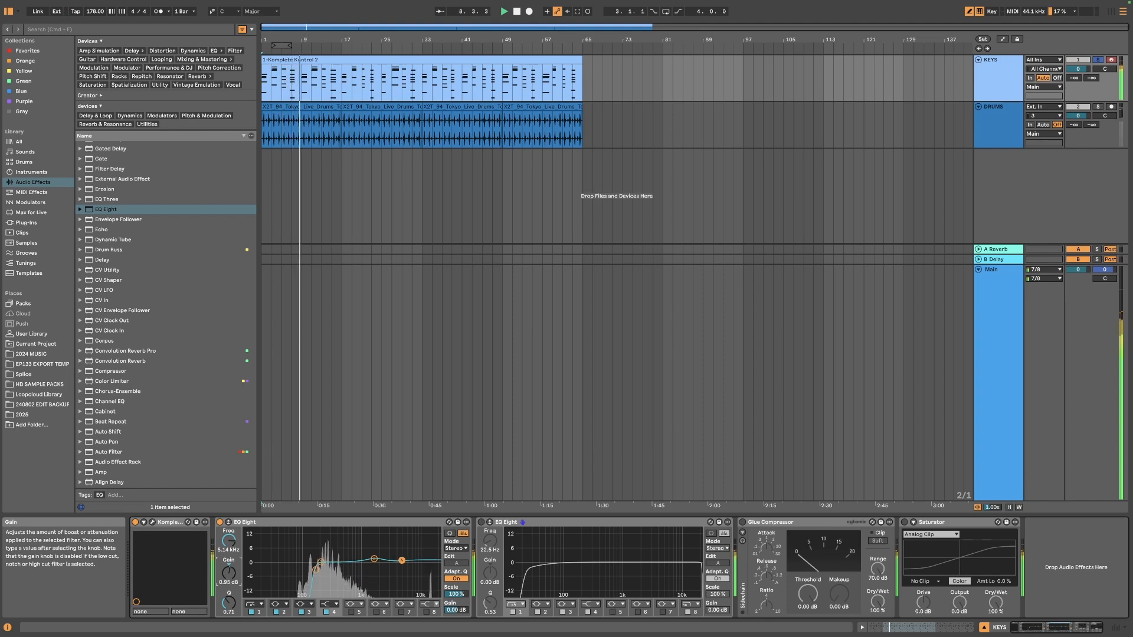
pyautogui.moveTo(228, 574); pyautogui.dragTo(228, 570)
pyautogui.moveTo(239, 560); pyautogui.dragTo(238, 561)
pyautogui.press('space')
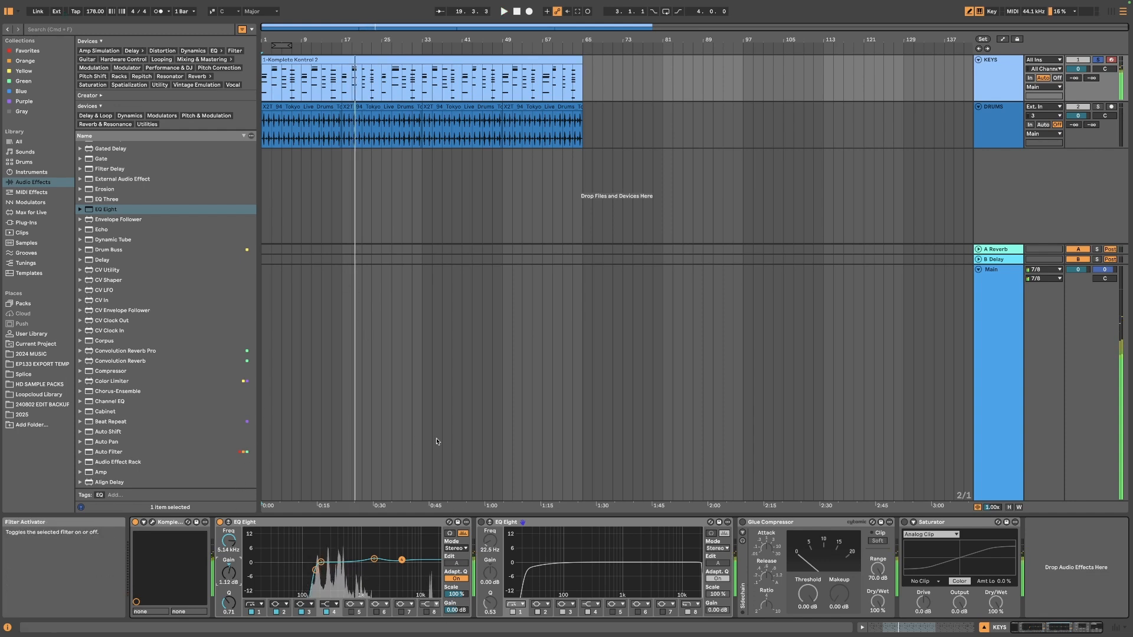
pyautogui.click(517, 12)
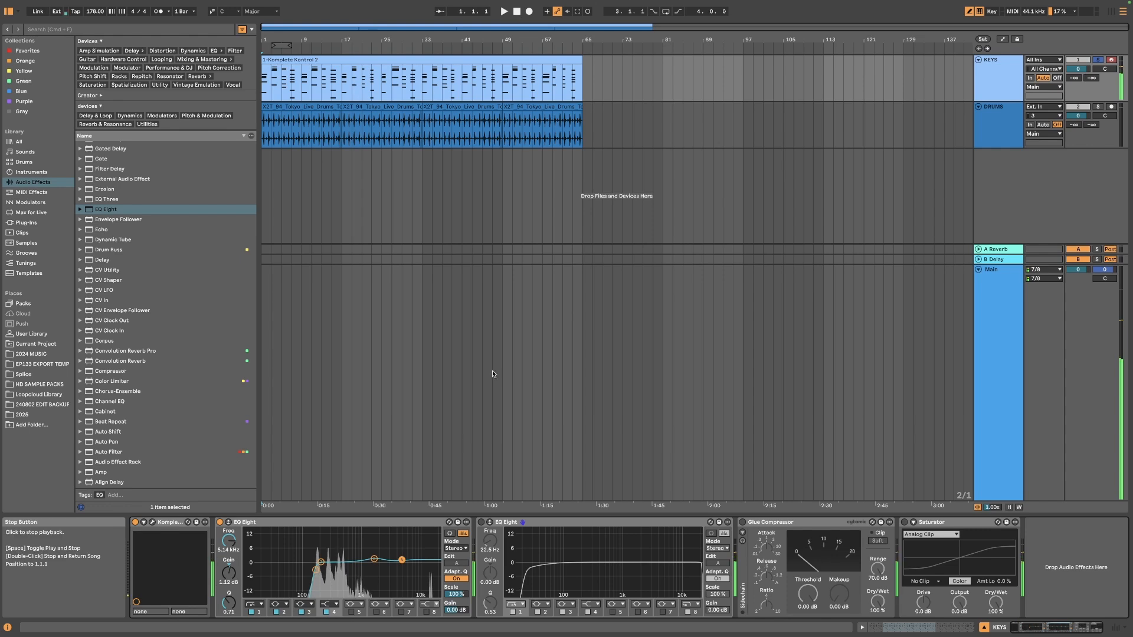
# Step: Try band 8 of EQ Eight as a high cut at about 7.74 kHz while the KEYS track plays, and deactivate the band
pyautogui.click(428, 611)
pyautogui.click(429, 605)
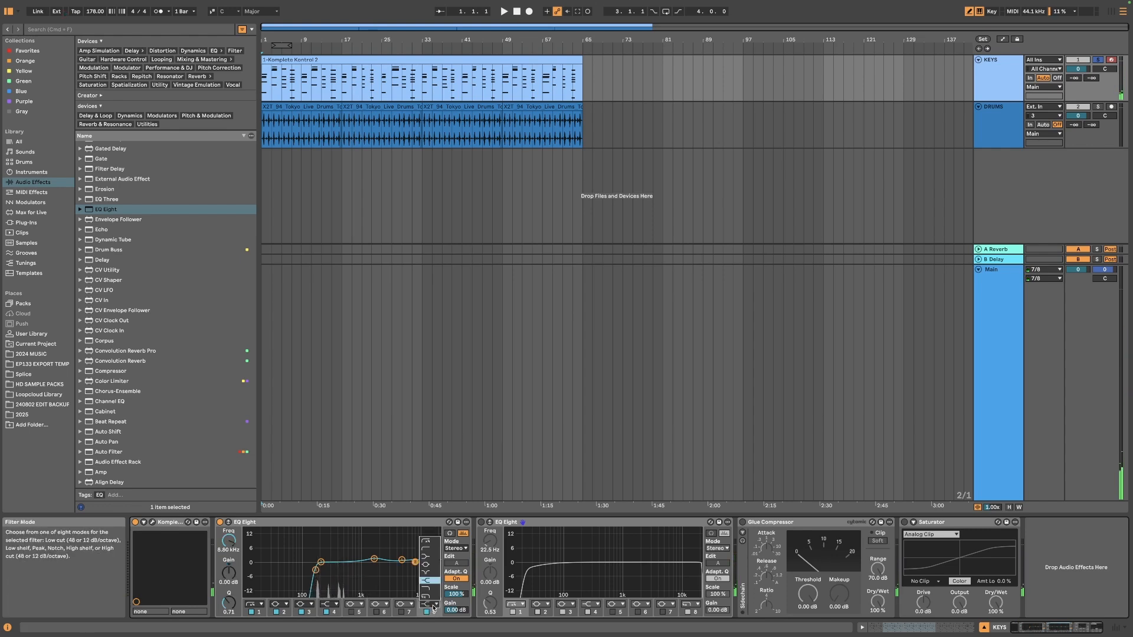
pyautogui.click(427, 596)
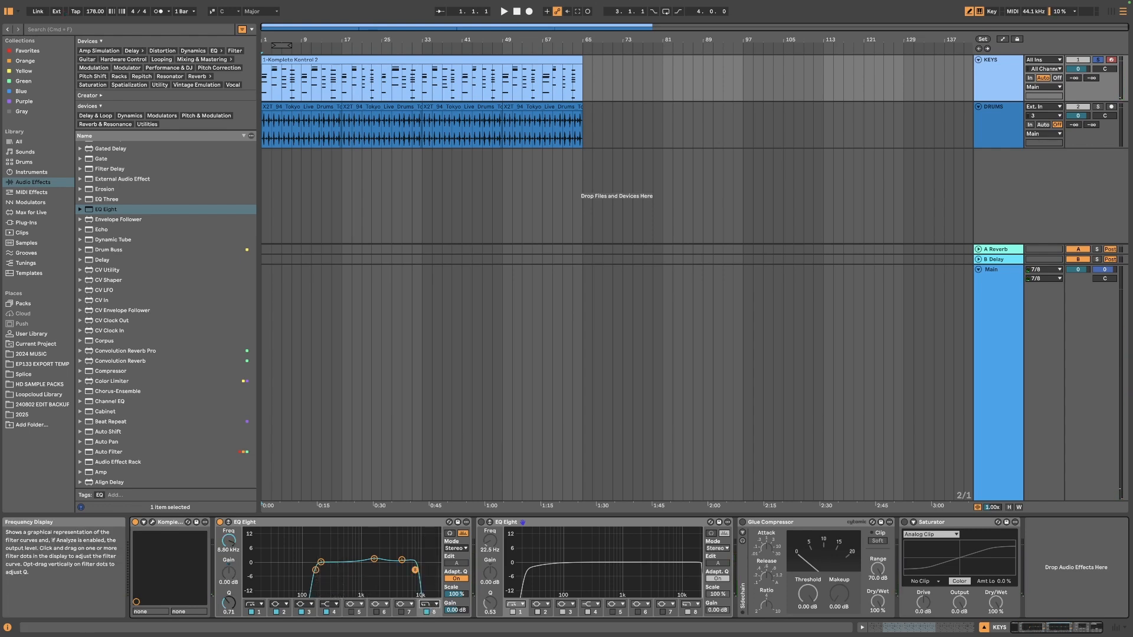
pyautogui.moveTo(415, 570)
pyautogui.mouseDown()
pyautogui.moveTo(437, 570)
pyautogui.moveTo(412, 571)
pyautogui.mouseUp()
pyautogui.press('space')
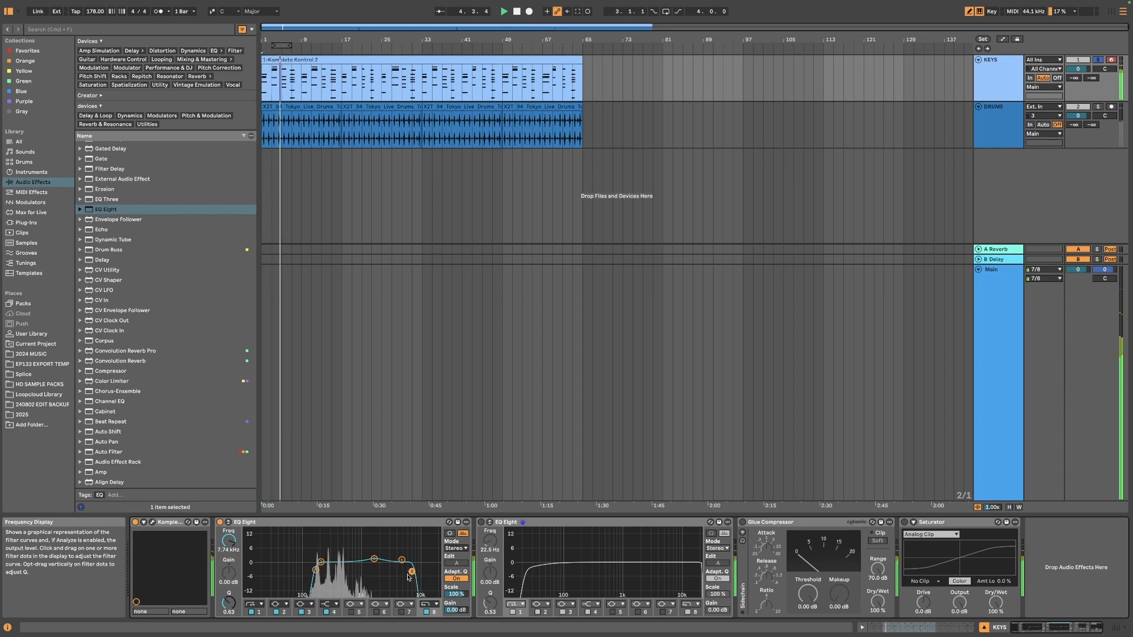
pyautogui.click(517, 12)
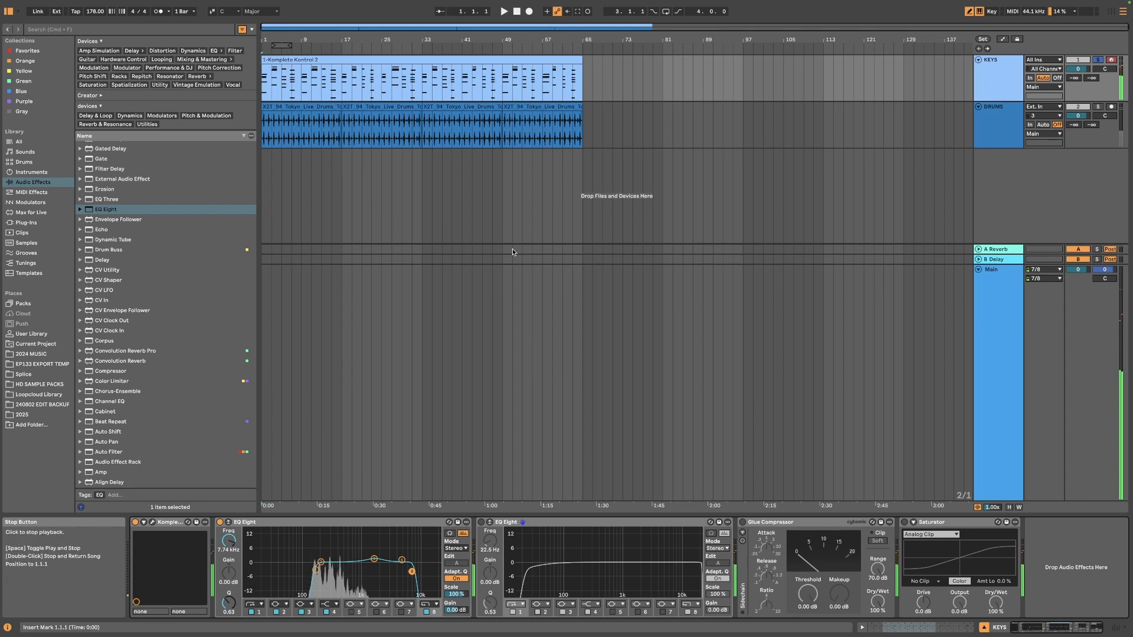
pyautogui.click(427, 612)
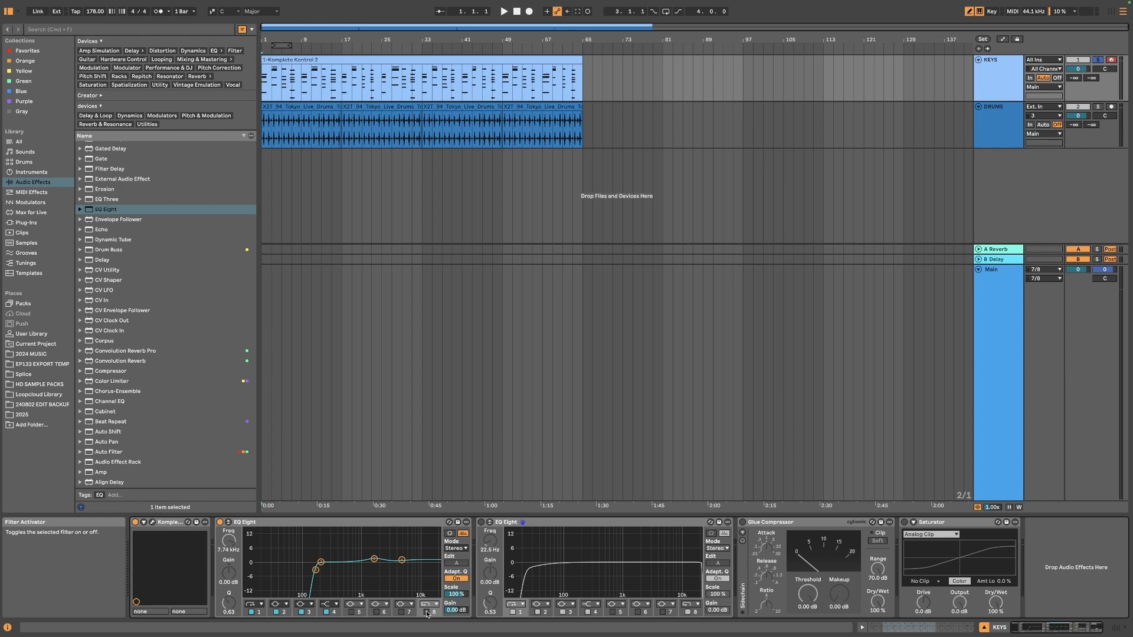
# Step: Lower the band 4 high shelf gain to about -8.57 dB in EQ Eight, and undo the change
pyautogui.click(401, 560)
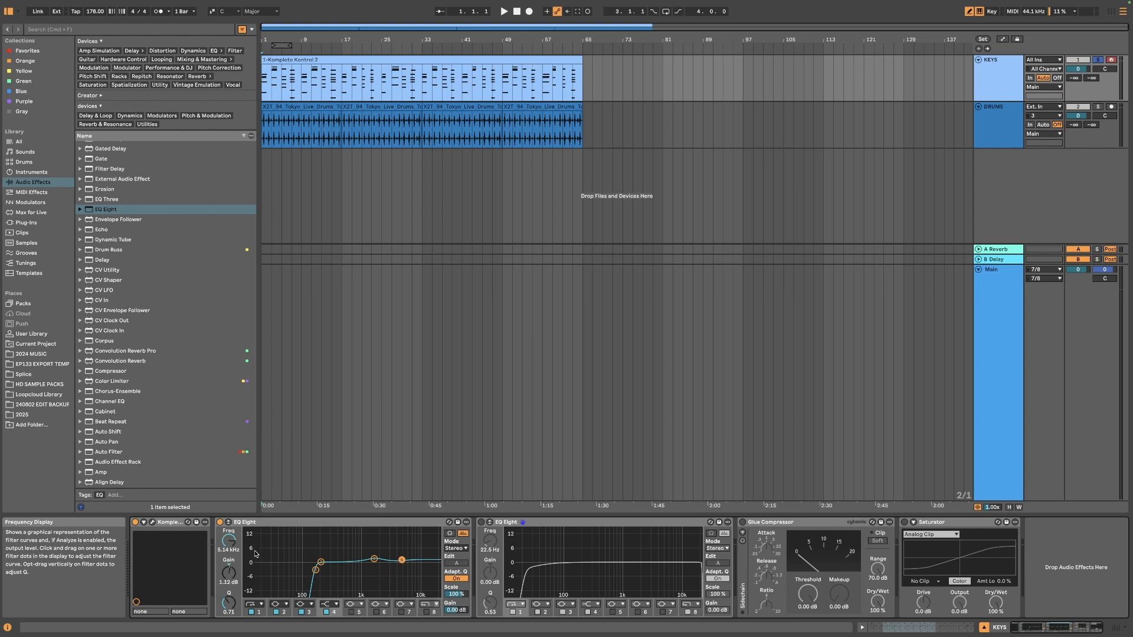
pyautogui.moveTo(228, 573); pyautogui.dragTo(228, 596)
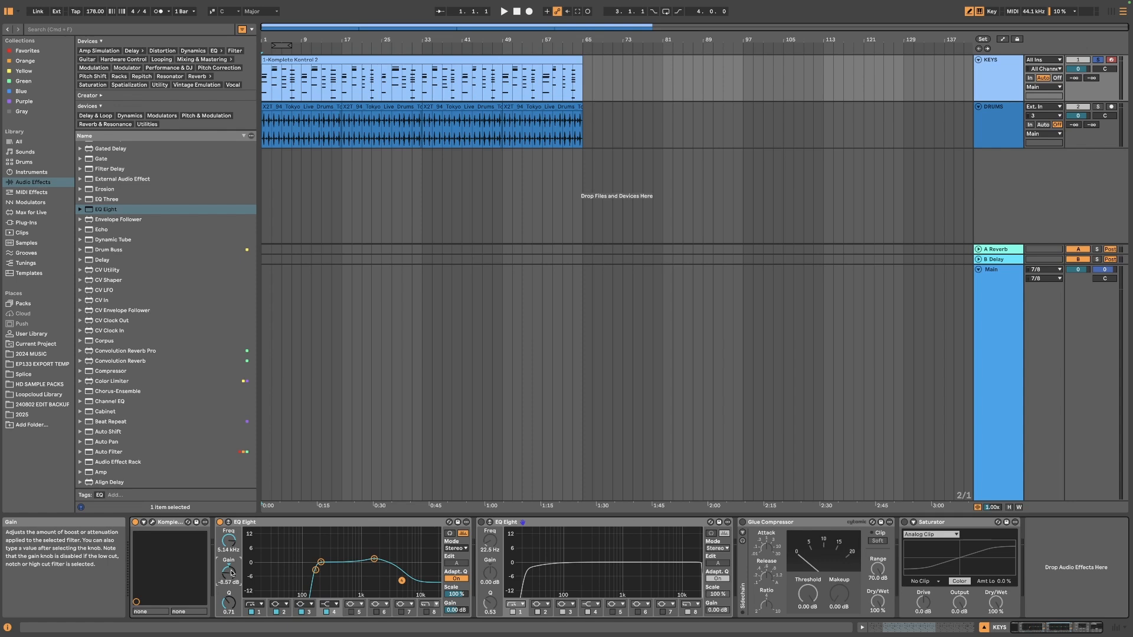
pyautogui.press('super+z')
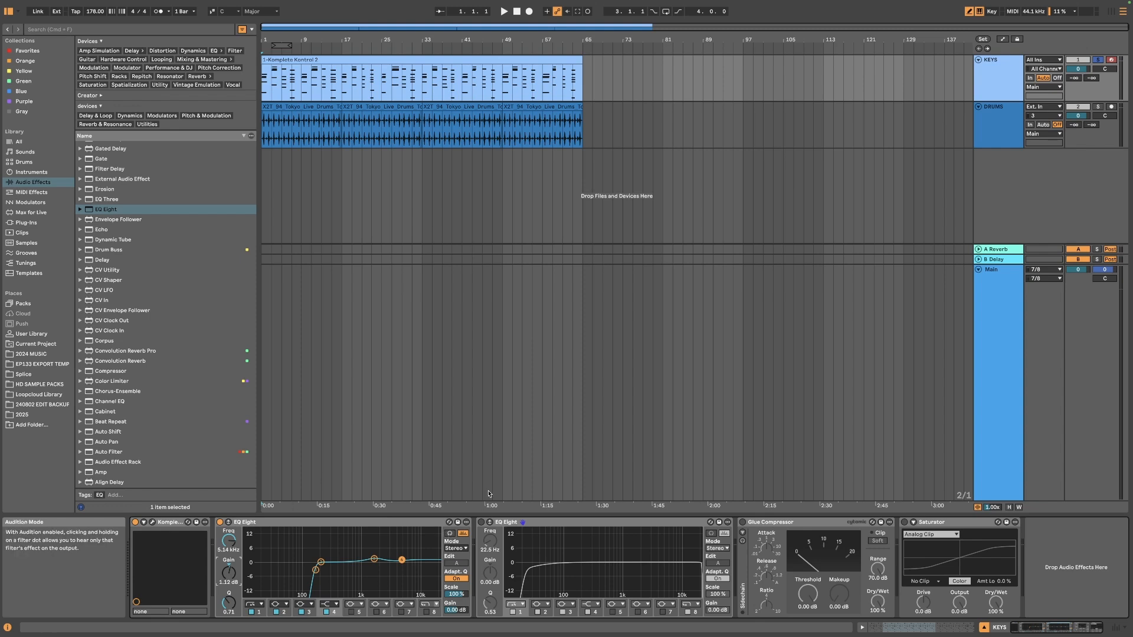
# Step: Delete the second, bypassed EQ Eight from the KEYS track and activate the Glue Compressor
pyautogui.click(549, 523)
pyautogui.press('Delete')
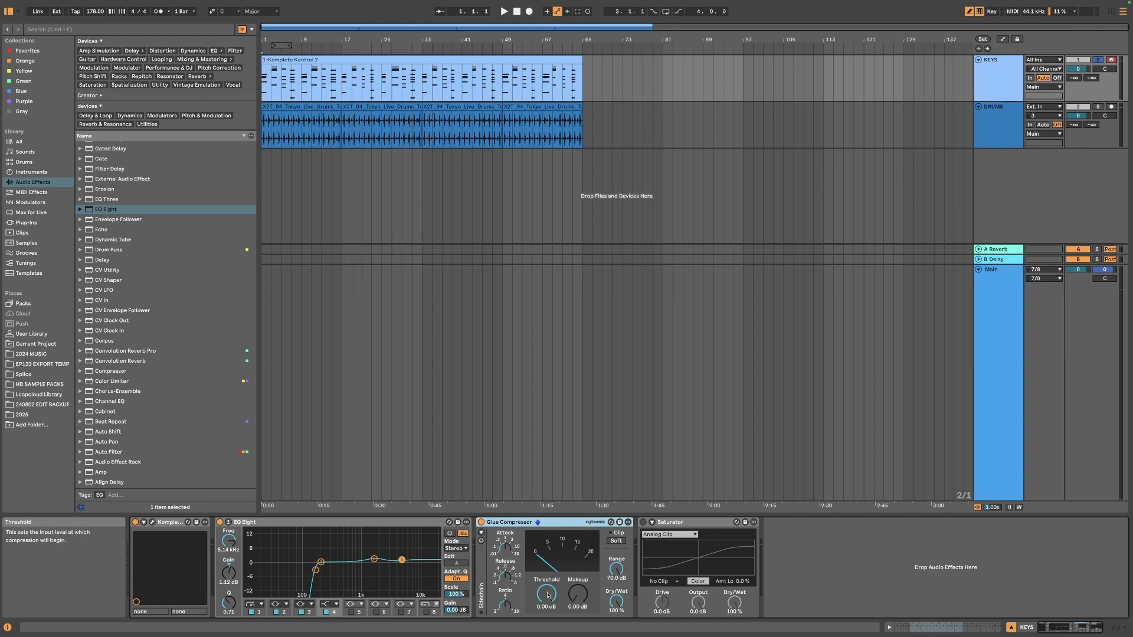
# Step: Adjust the Glue Compressor's ratio up and down, playing a few bars of the KEYS track in between
pyautogui.click(505, 608)
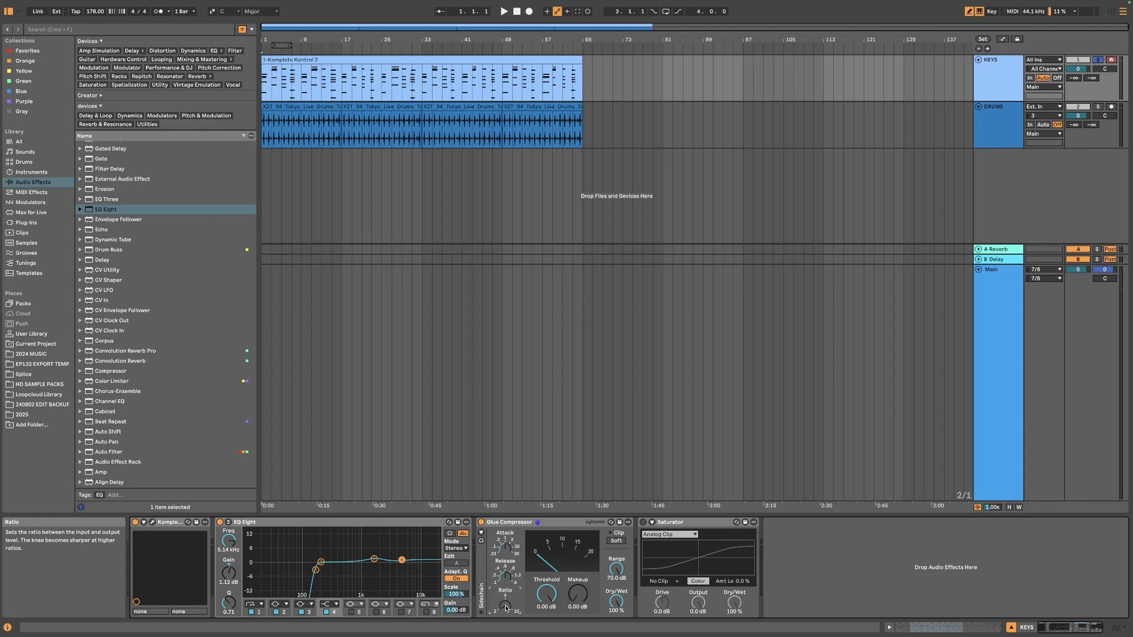
pyautogui.moveTo(506, 608); pyautogui.dragTo(506, 605)
pyautogui.moveTo(506, 605); pyautogui.dragTo(506, 611)
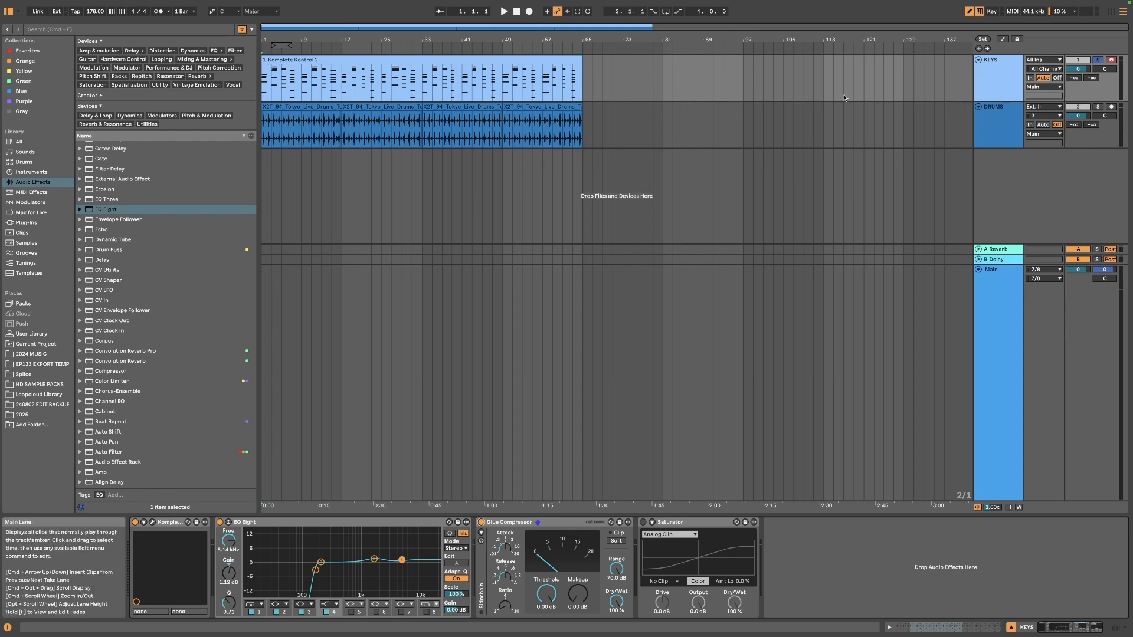
pyautogui.press('space')
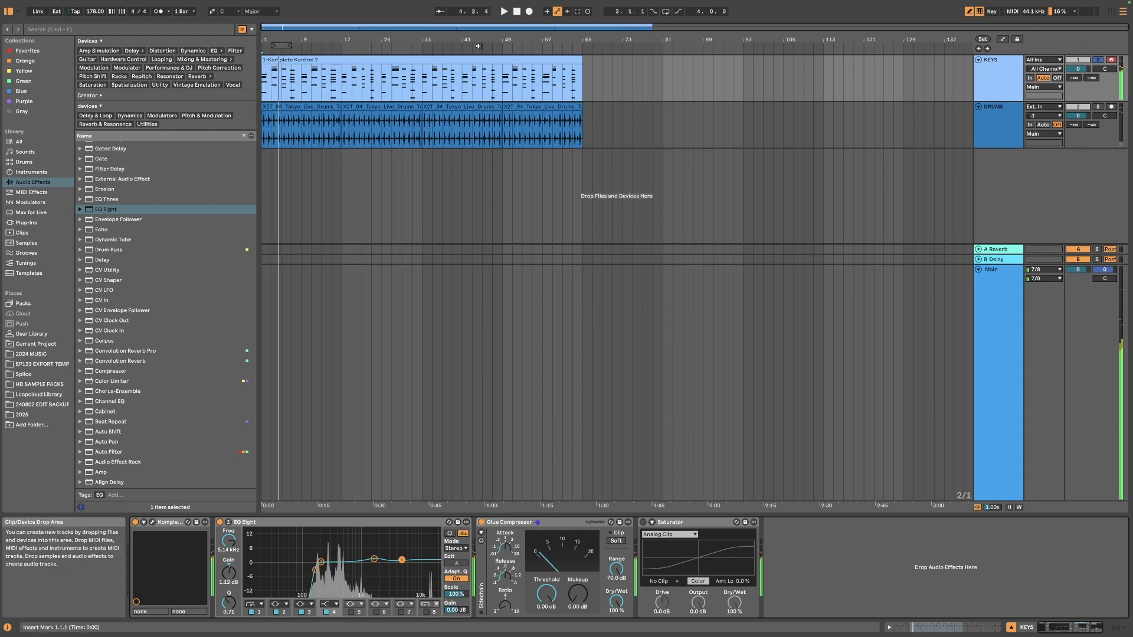
pyautogui.press('space')
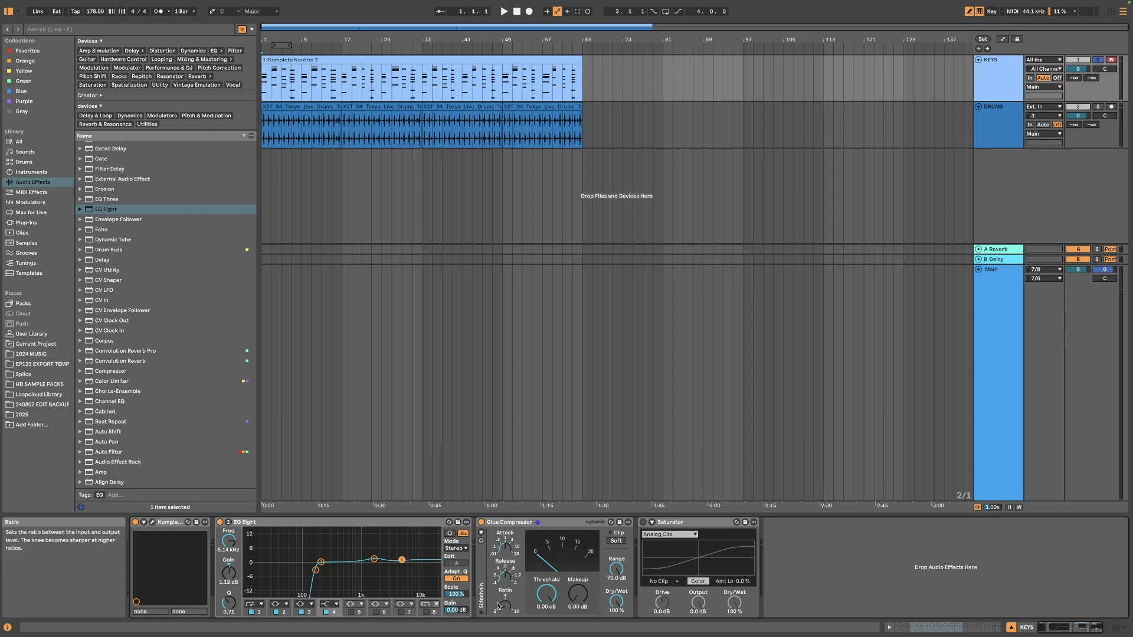
pyautogui.moveTo(499, 606)
pyautogui.mouseDown()
pyautogui.moveTo(499, 594)
pyautogui.moveTo(499, 626)
pyautogui.mouseUp()
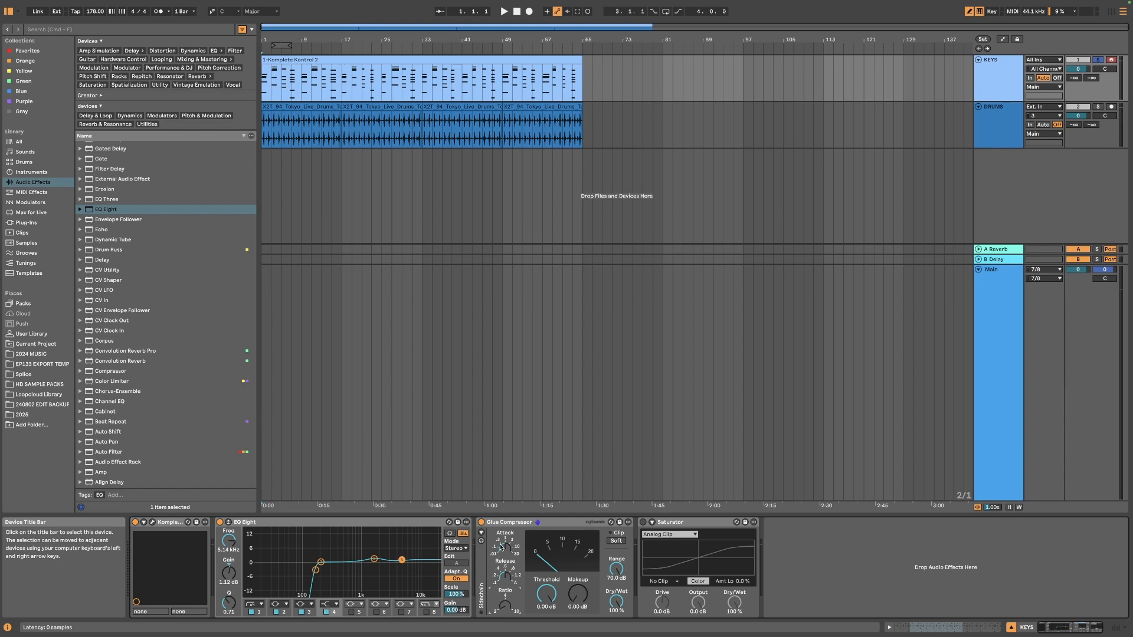
# Step: Lower the Glue Compressor's threshold to about -6.03 dB while the KEYS track plays, and stop playback
pyautogui.press('space')
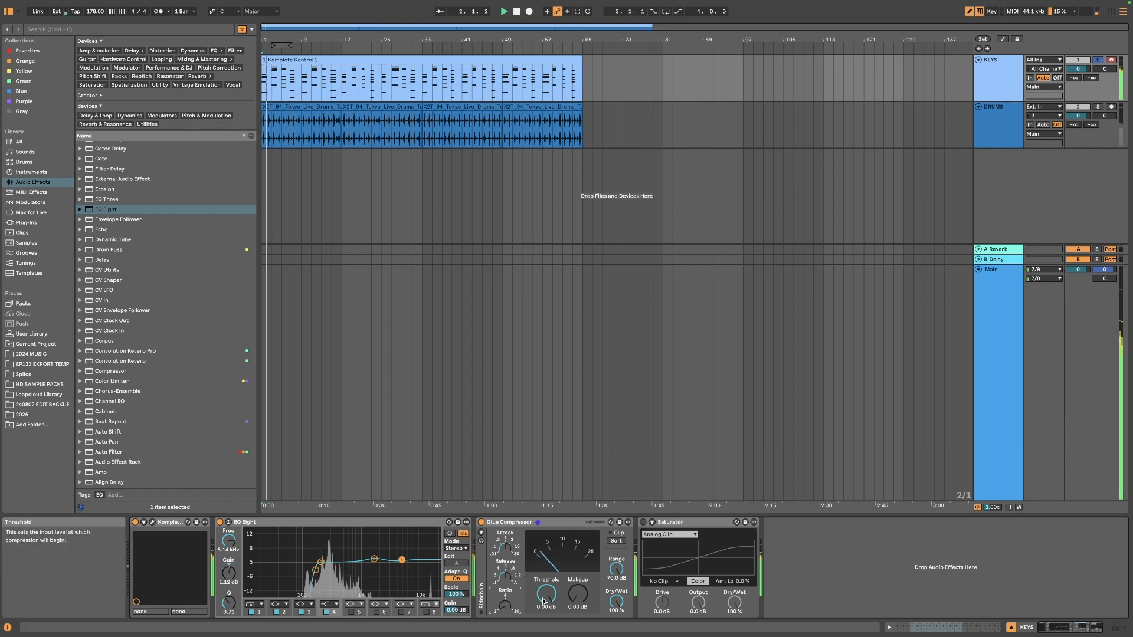
pyautogui.moveTo(543, 601); pyautogui.dragTo(543, 616)
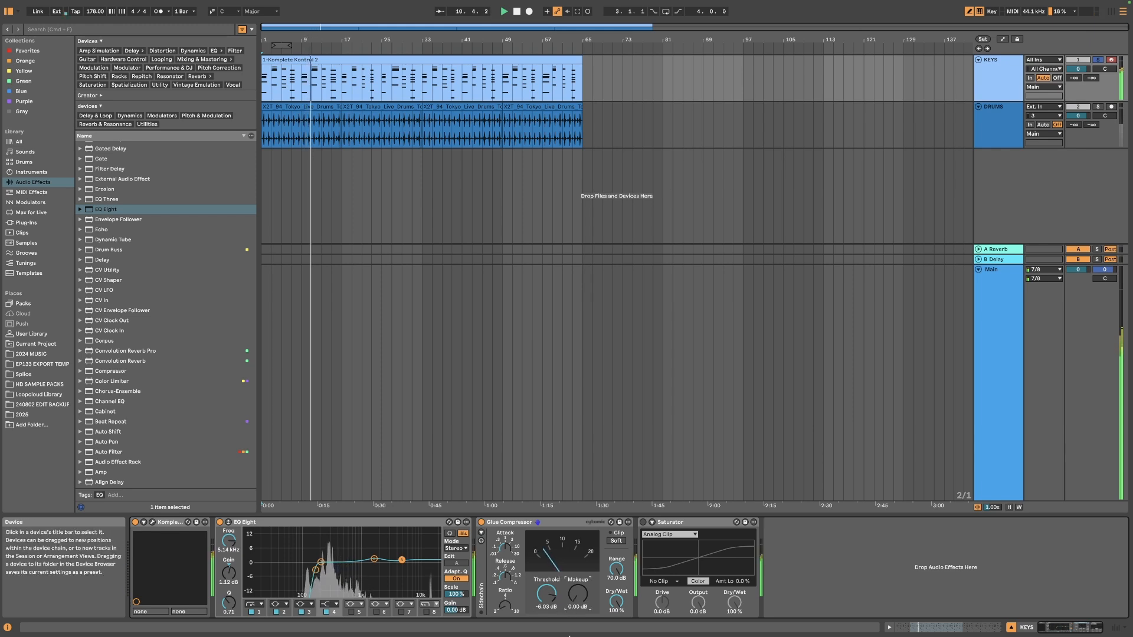
pyautogui.click(515, 12)
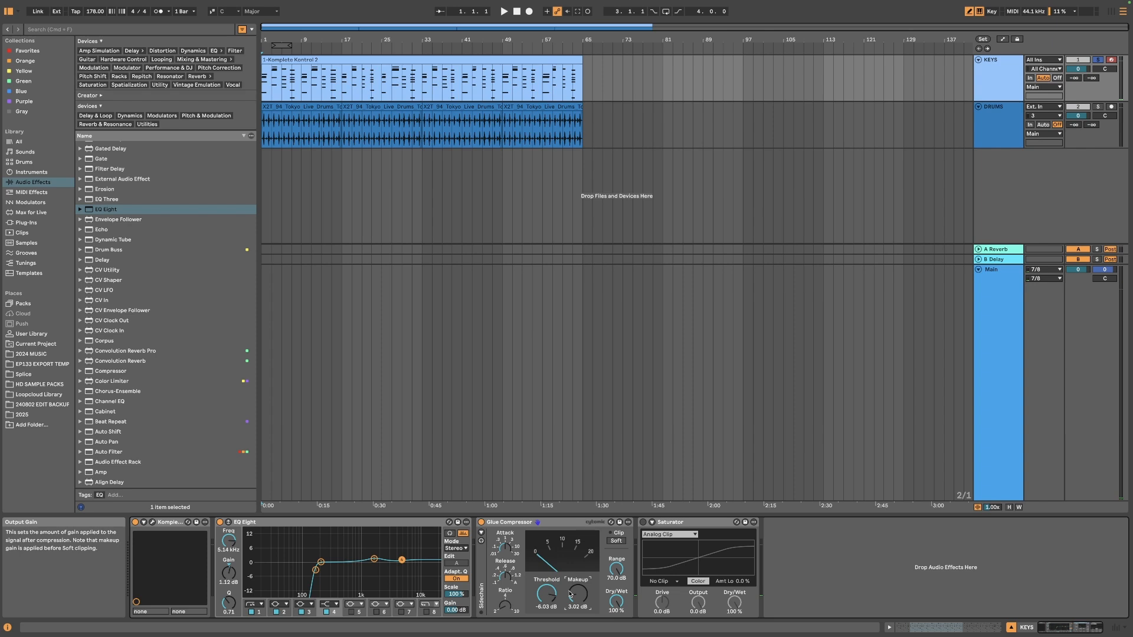
# Step: Play the KEYS track with 3.02 dB of makeup gain, and reset the Glue Compressor's makeup to 0 dB
pyautogui.press('space')
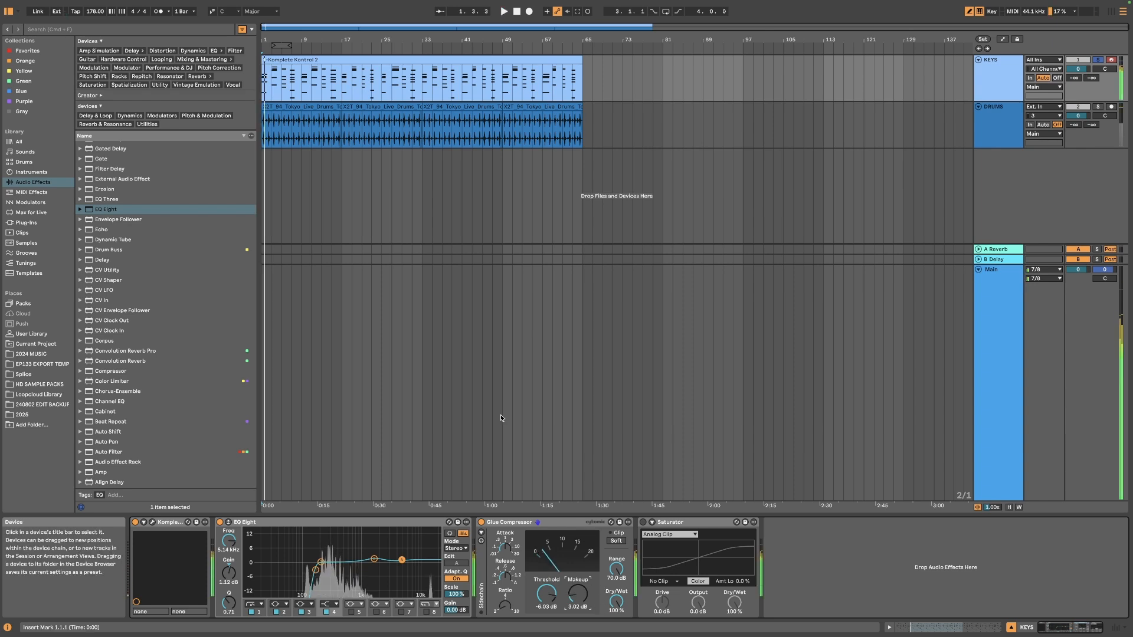
pyautogui.press('space')
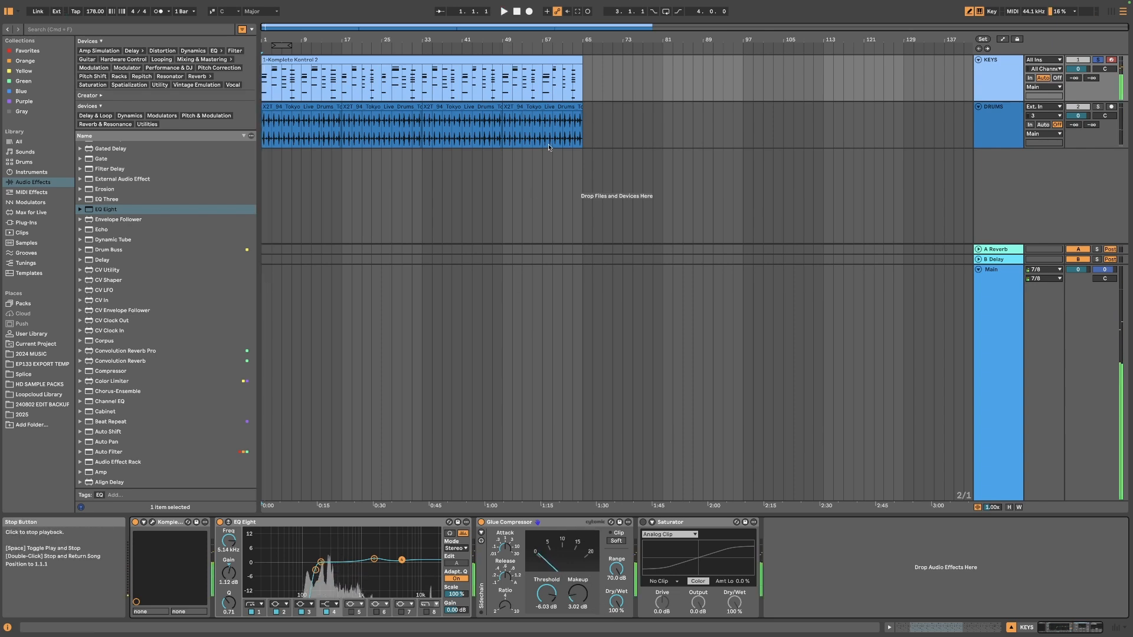
pyautogui.click(580, 603)
pyautogui.press('Delete')
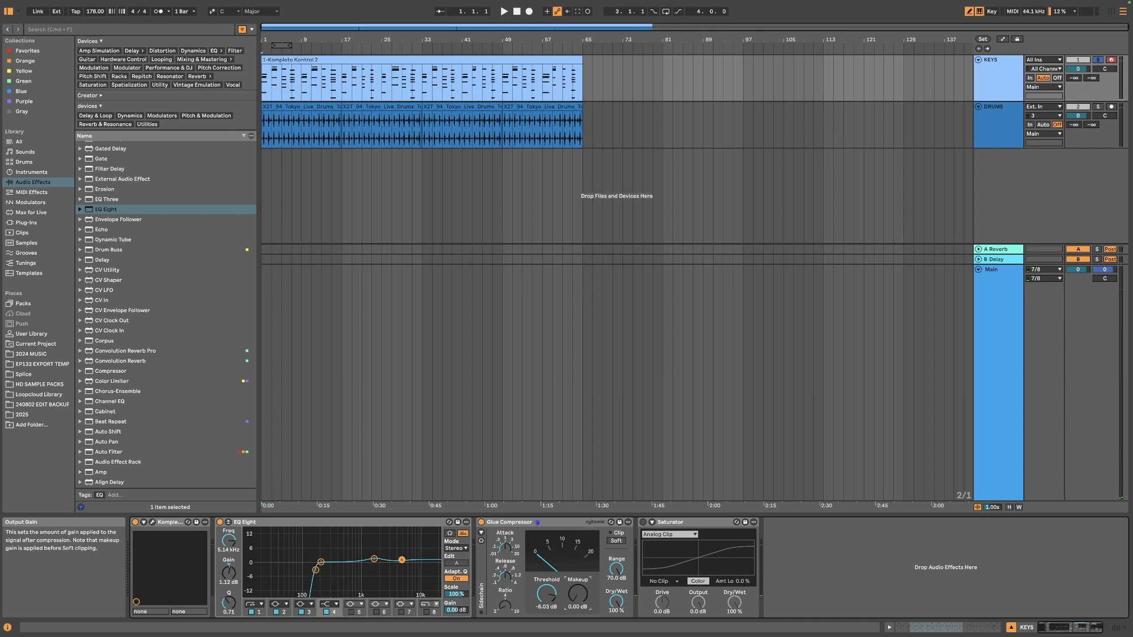
# Step: Raise the Glue Compressor's makeup to about 3.02 dB during playback, and compare the sound with the compressor bypassed and reactivated
pyautogui.press('space')
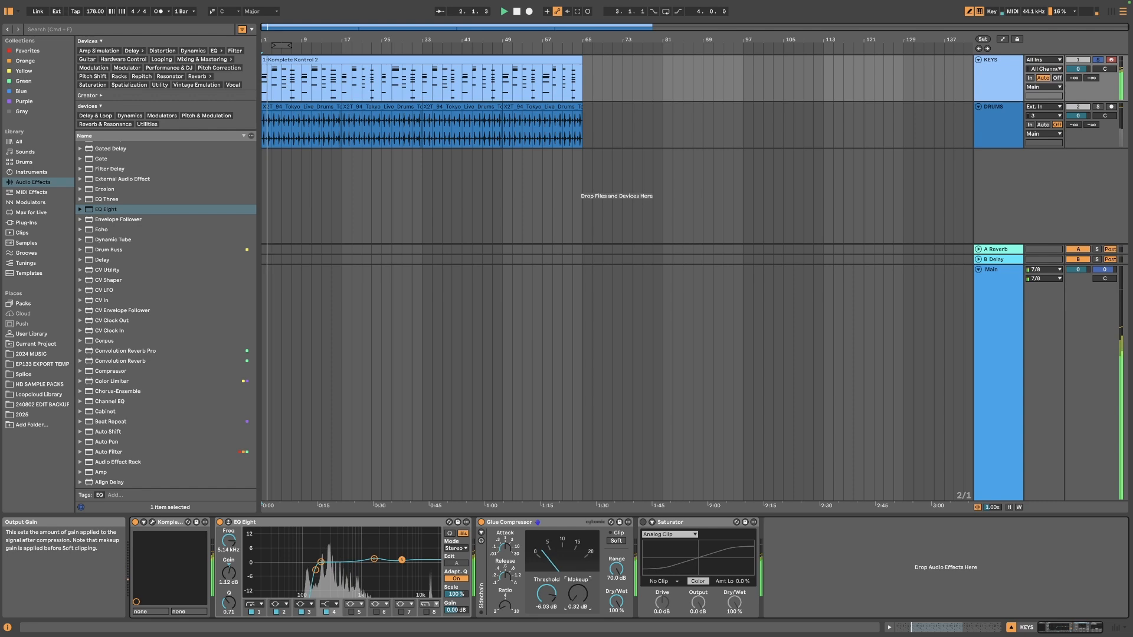
pyautogui.moveTo(583, 597); pyautogui.dragTo(584, 580)
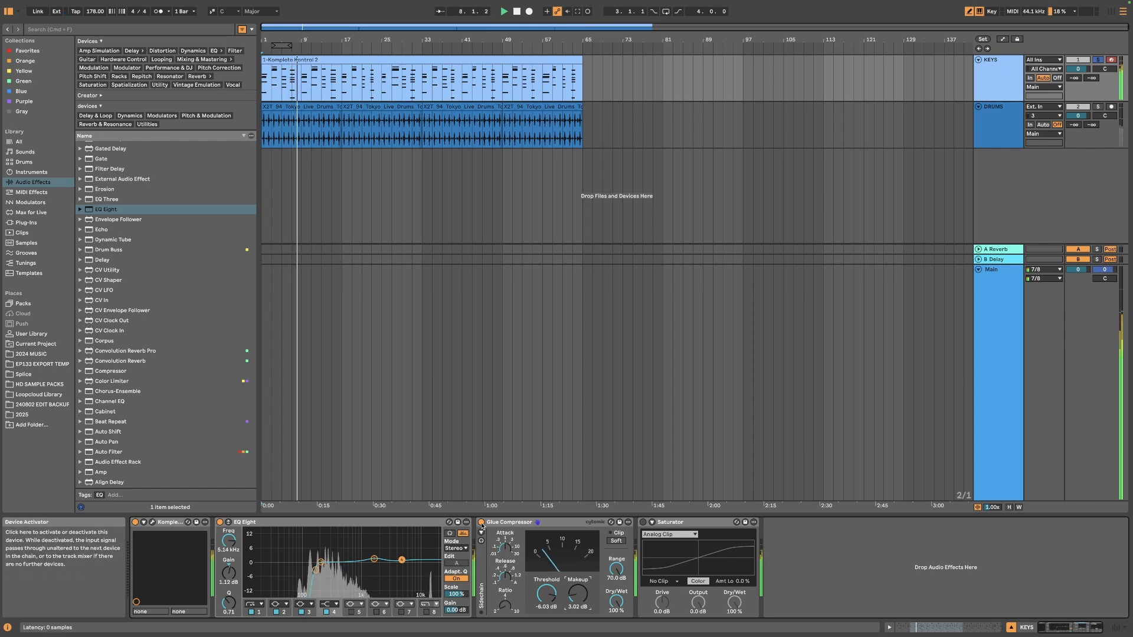
pyautogui.click(482, 523)
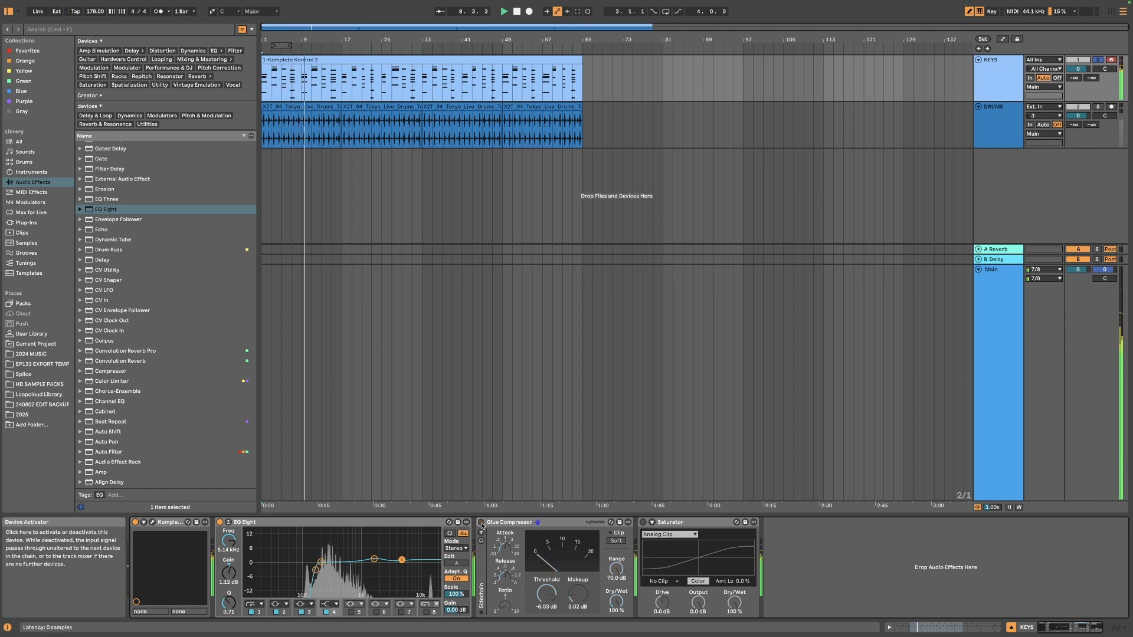
pyautogui.click(481, 523)
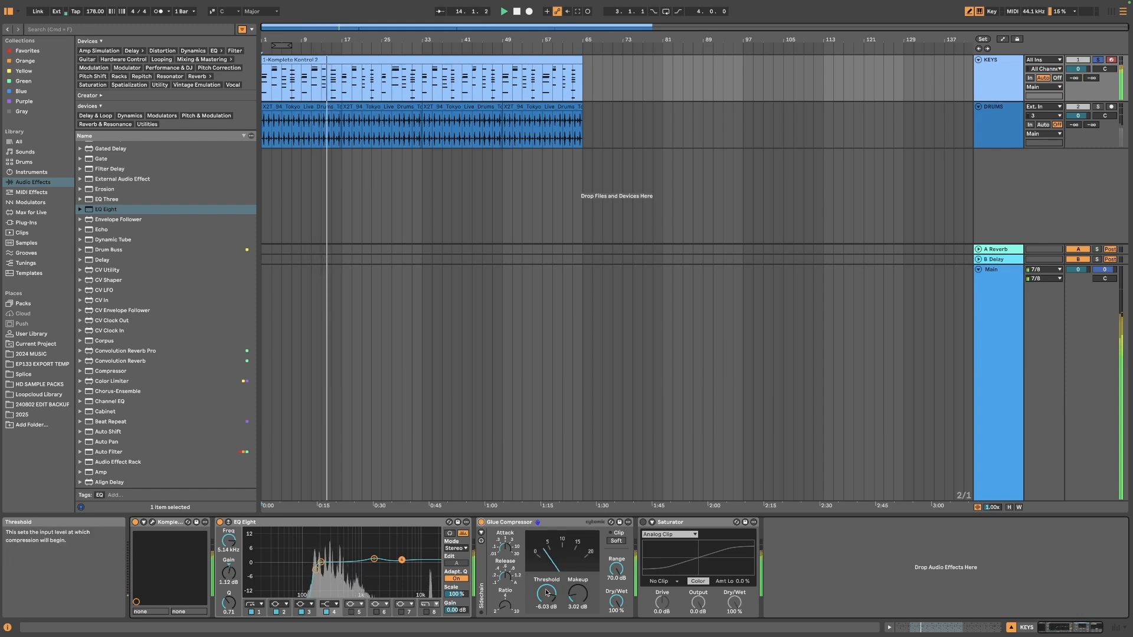
# Step: Lower the Glue Compressor's threshold to about -6.98 dB, replay the KEYS track from the start, and stop playback
pyautogui.moveTo(549, 589); pyautogui.dragTo(545, 592)
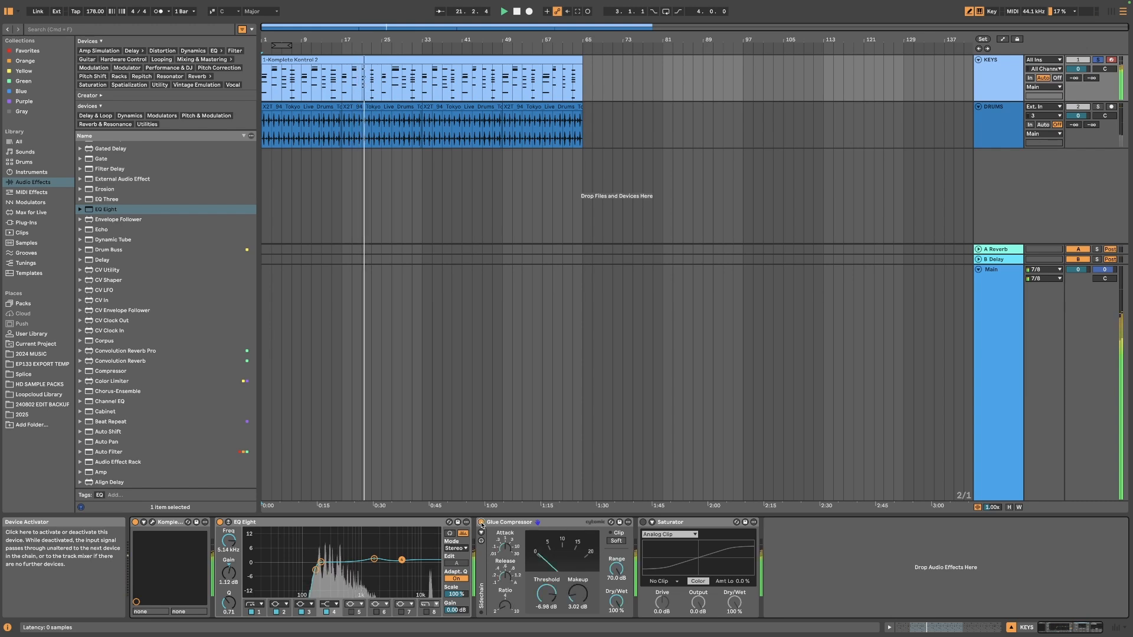
pyautogui.press('space')
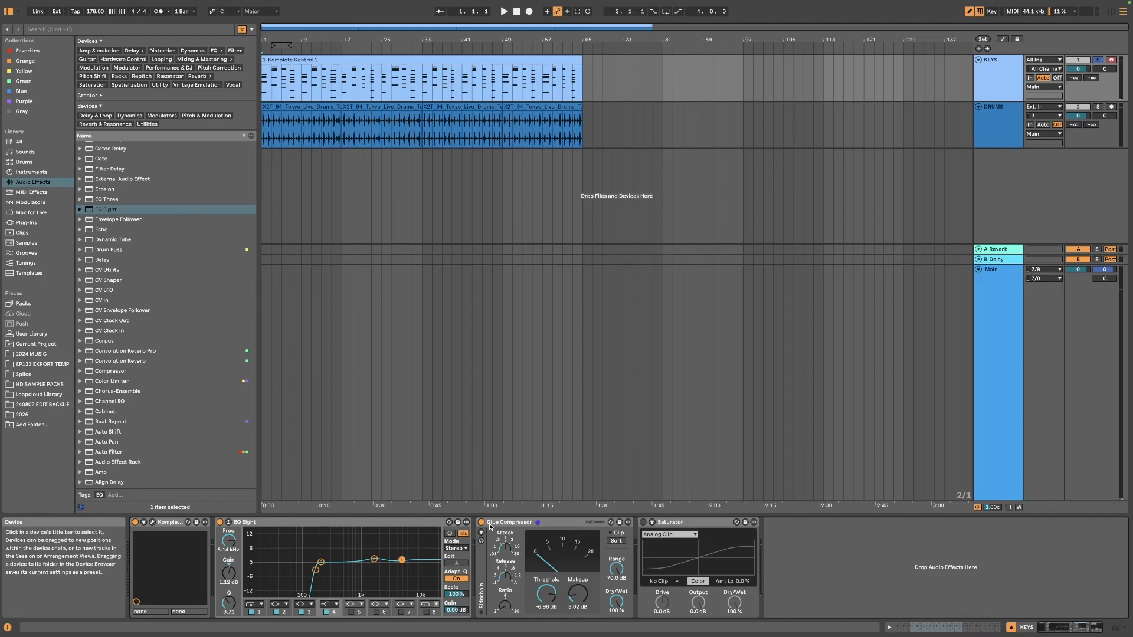
pyautogui.press('space')
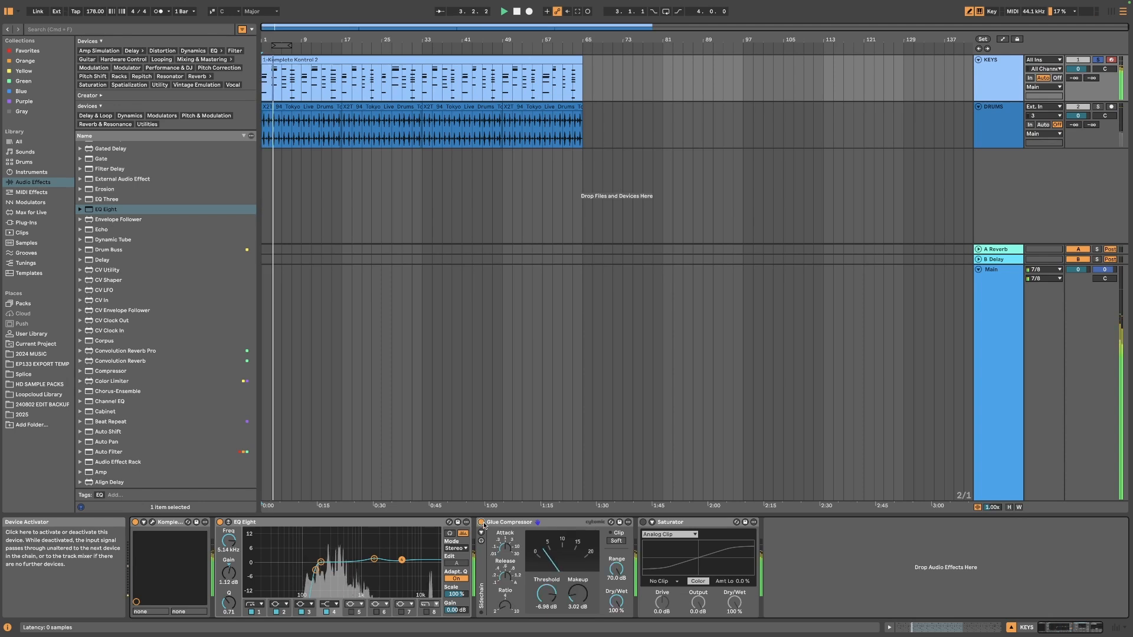
pyautogui.click(516, 11)
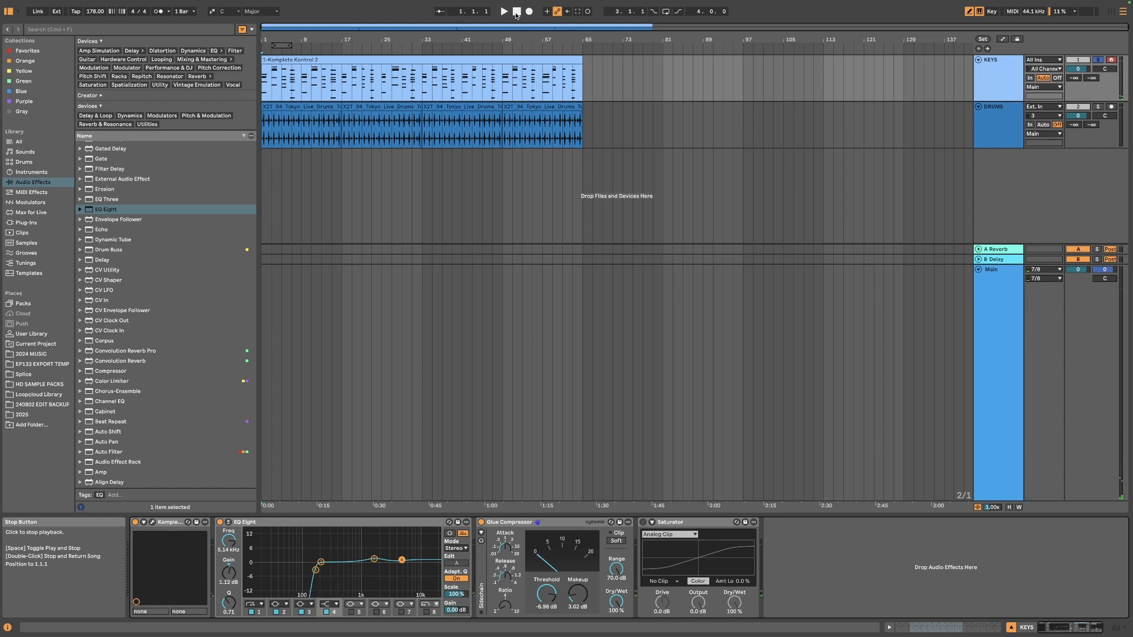
# Step: Play the KEYS track with the Glue Compressor bypassed, reactivate it during playback to compare, and stop
pyautogui.click(481, 522)
pyautogui.press('space')
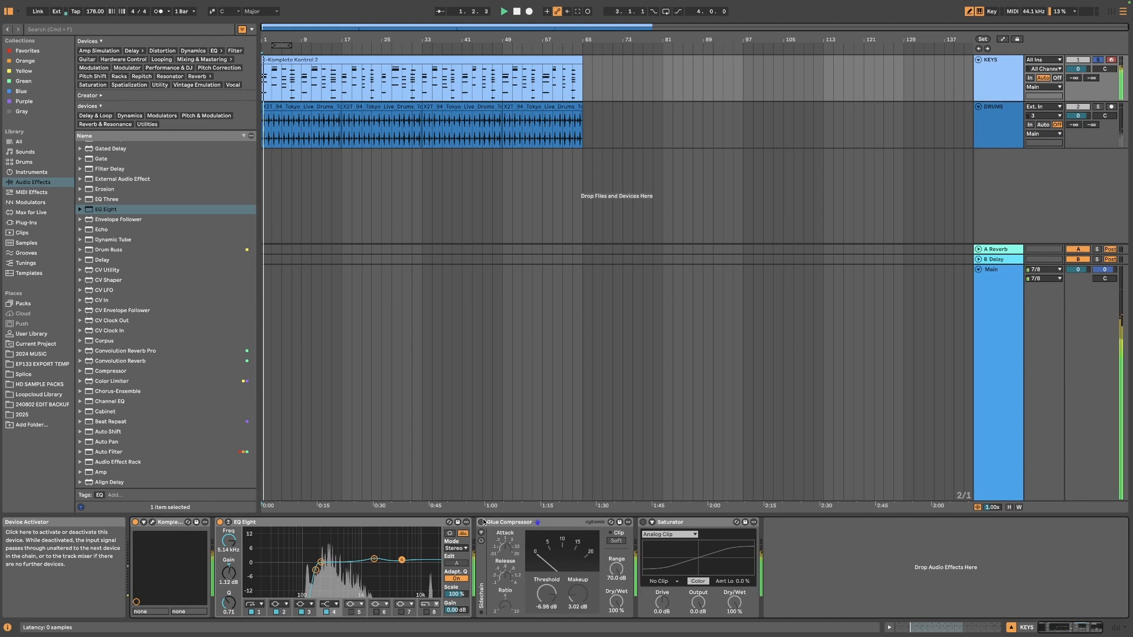
pyautogui.click(481, 522)
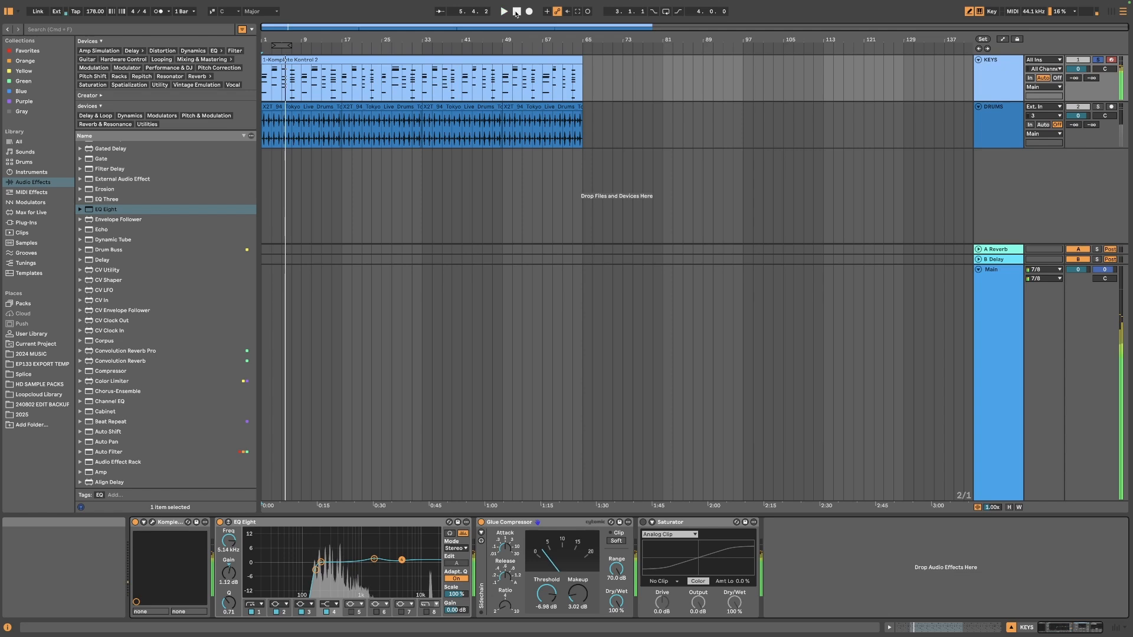
pyautogui.click(516, 12)
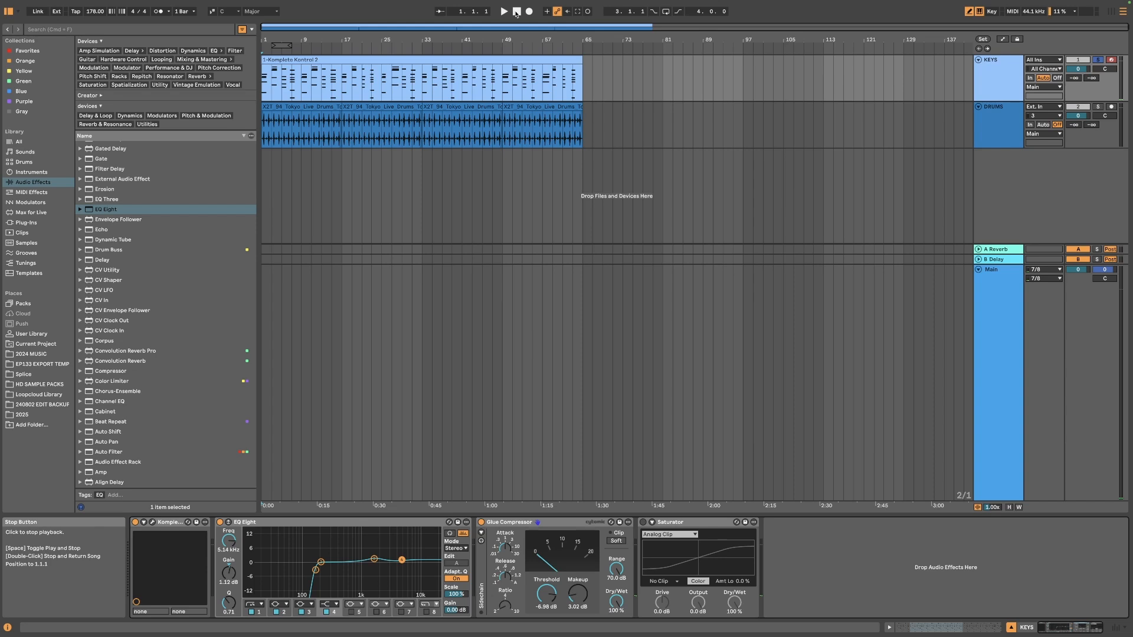
pyautogui.click(517, 12)
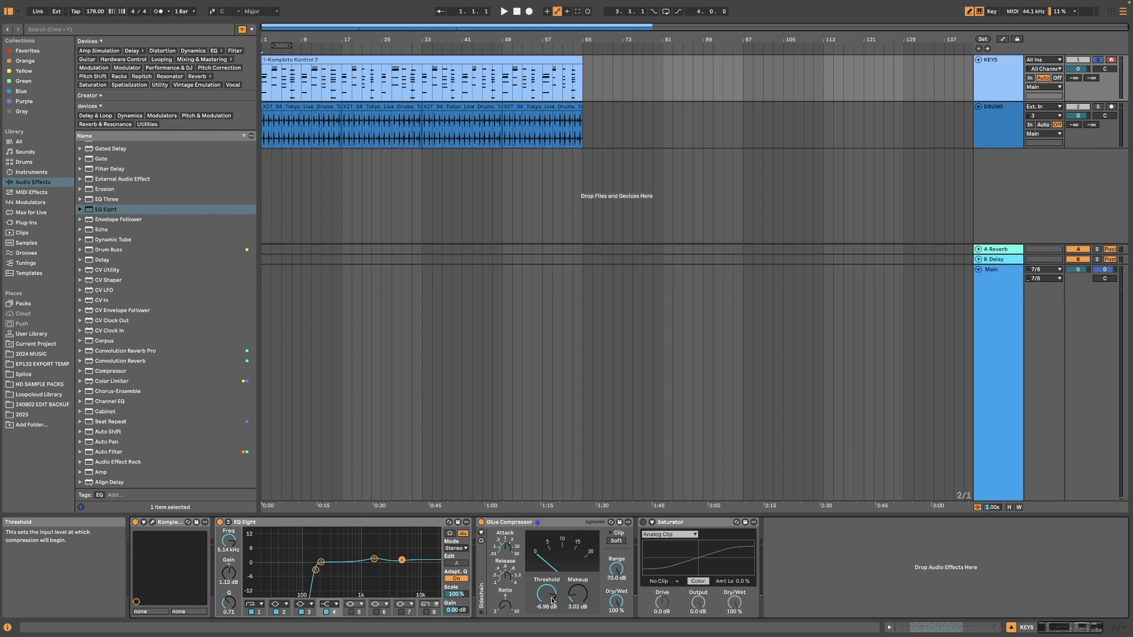
# Step: Raise the Glue Compressor's threshold to about -2.86 dB while the KEYS track plays, and stop playback
pyautogui.press('space')
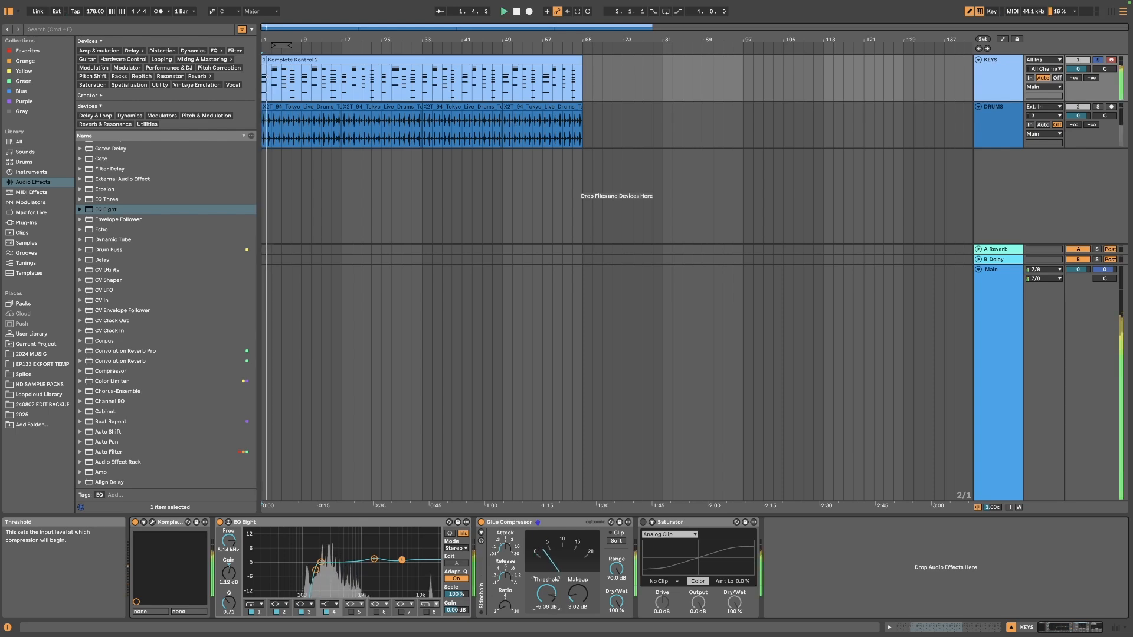
pyautogui.moveTo(547, 594); pyautogui.dragTo(547, 590)
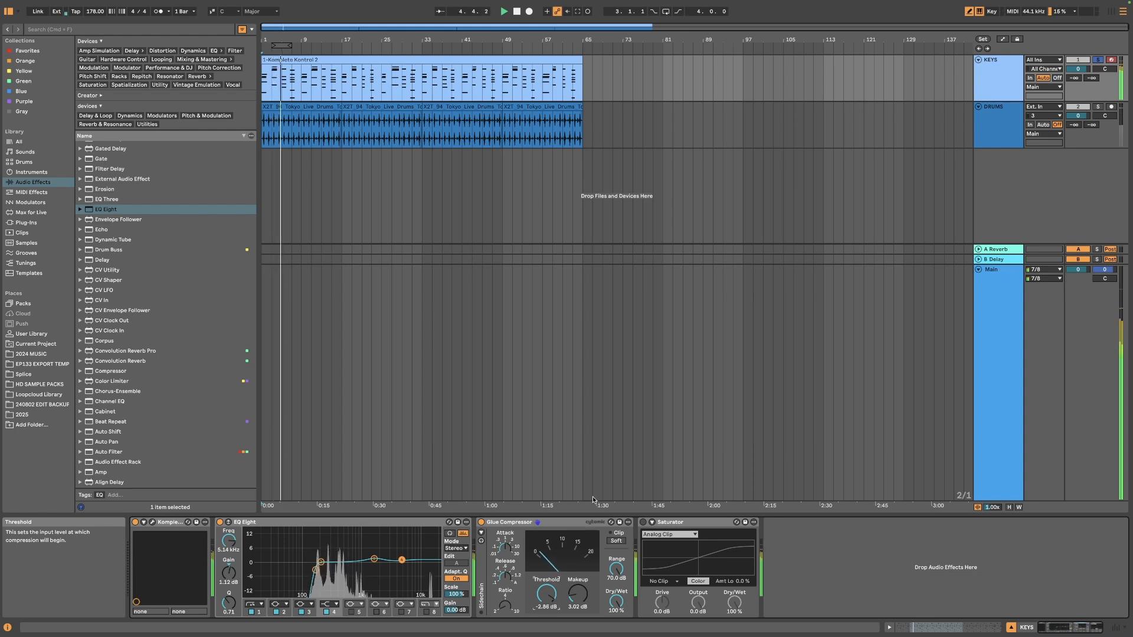
pyautogui.press('space')
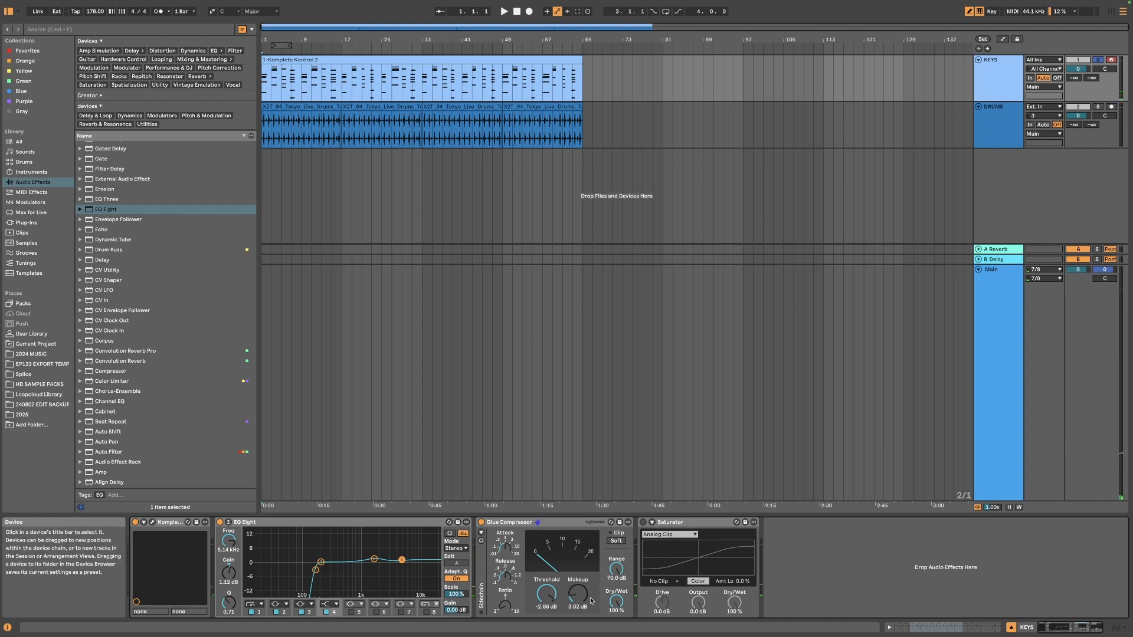
# Step: Play the KEYS track from the start, bypass the Glue Compressor during playback to compare the sound, and stop
pyautogui.press('space')
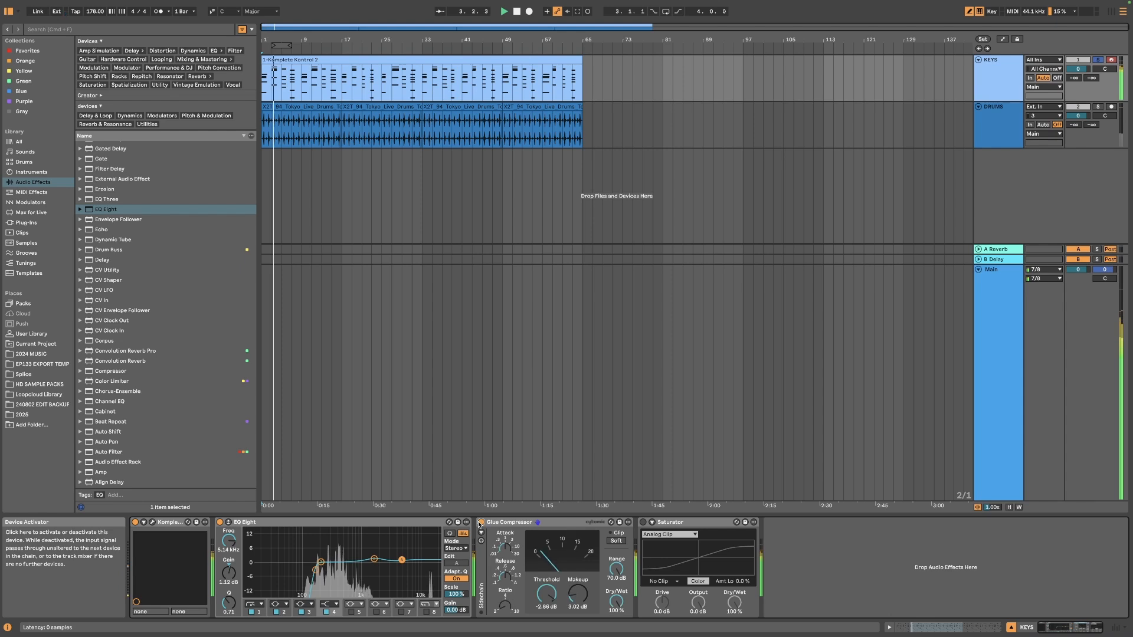
pyautogui.click(480, 522)
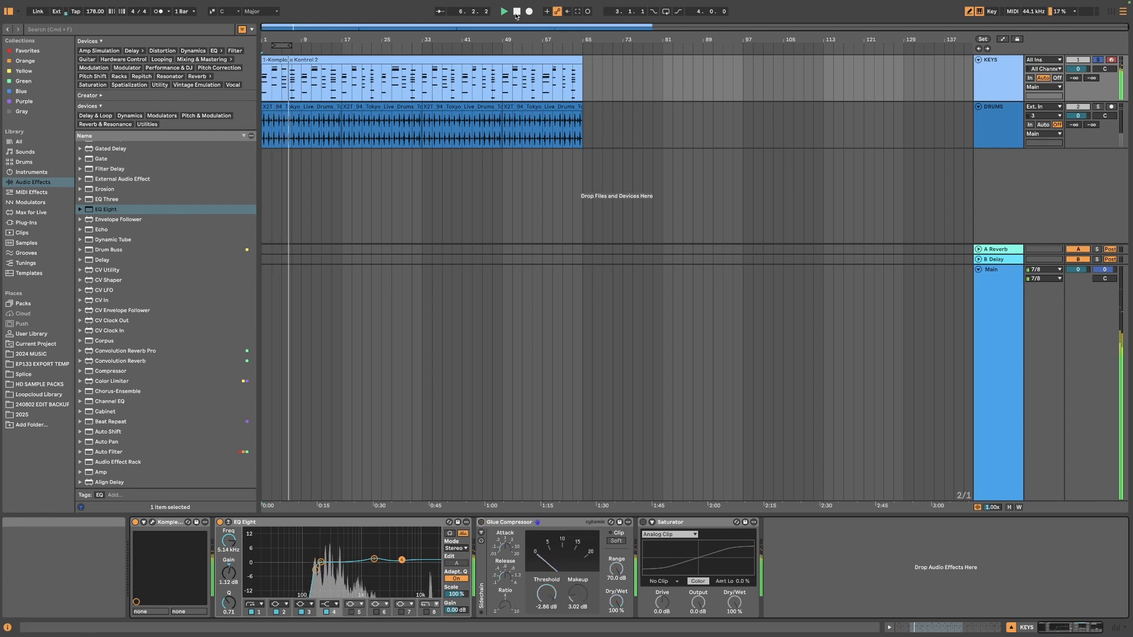
pyautogui.click(513, 13)
pyautogui.click(514, 13)
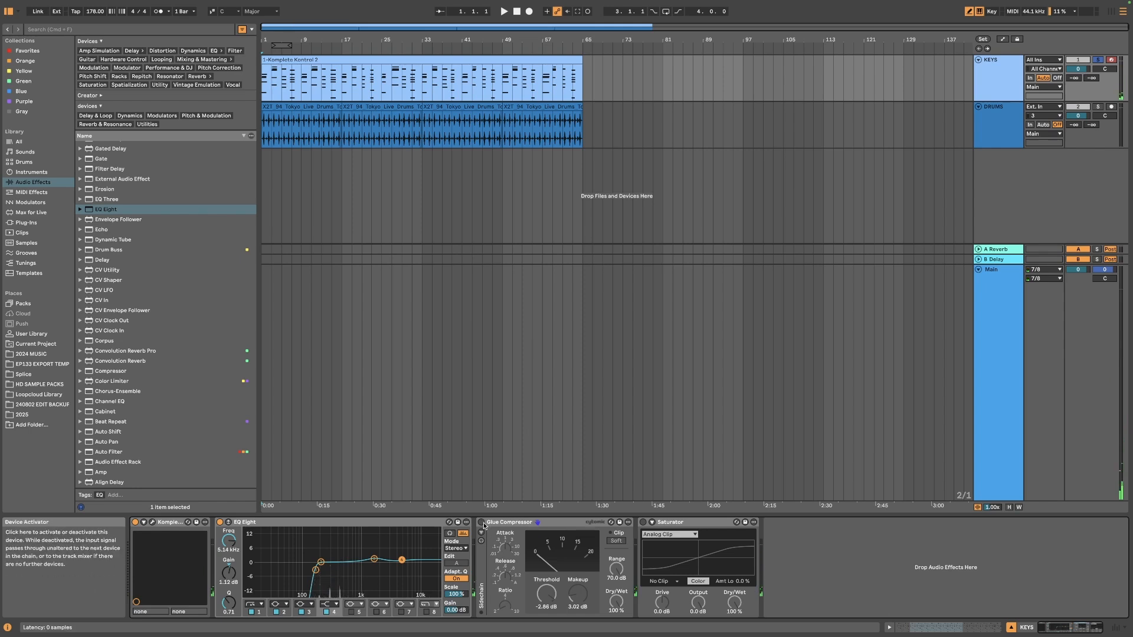
# Step: Lower the reactivated Glue Compressor's threshold to about -6.98 dB while the KEYS track plays, and stop playback
pyautogui.moveTo(547, 593); pyautogui.dragTo(547, 605)
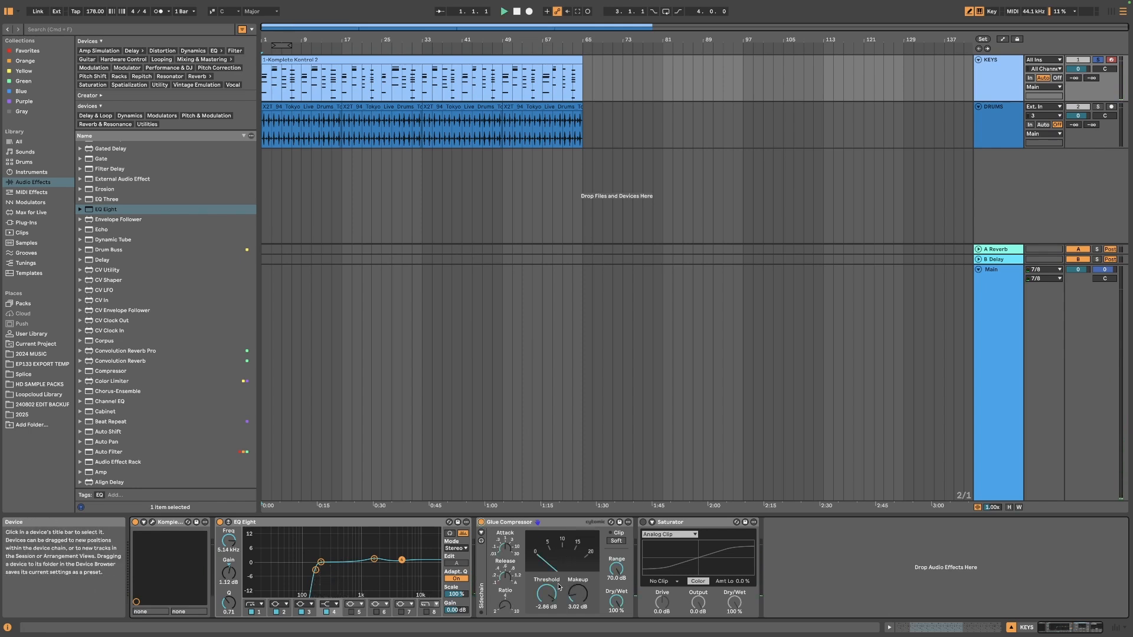
pyautogui.press('space')
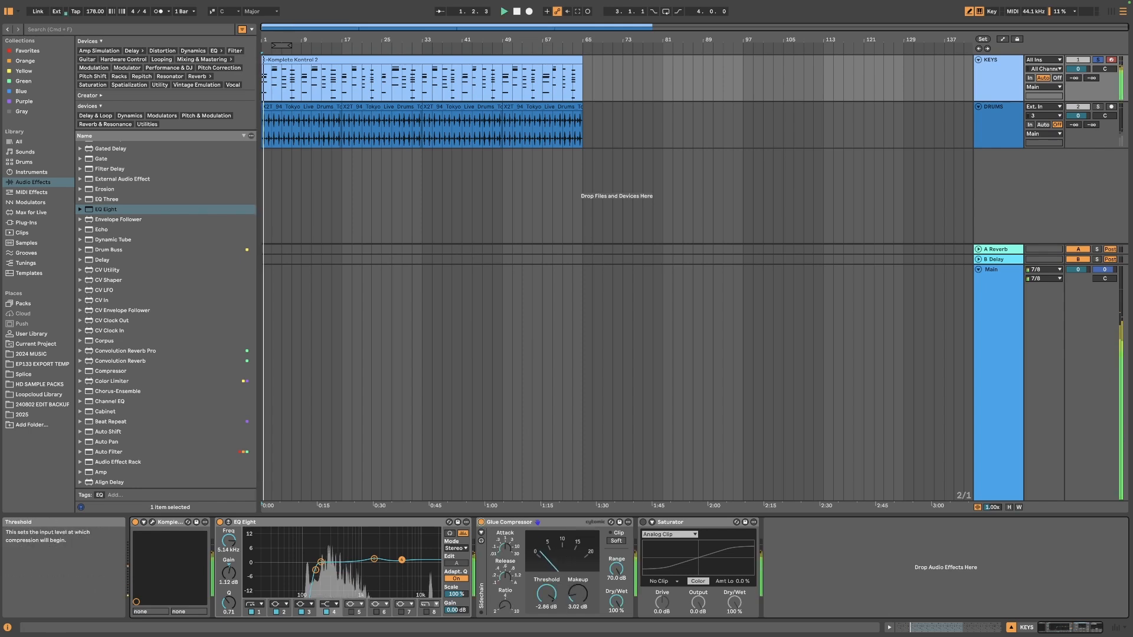
pyautogui.click(515, 12)
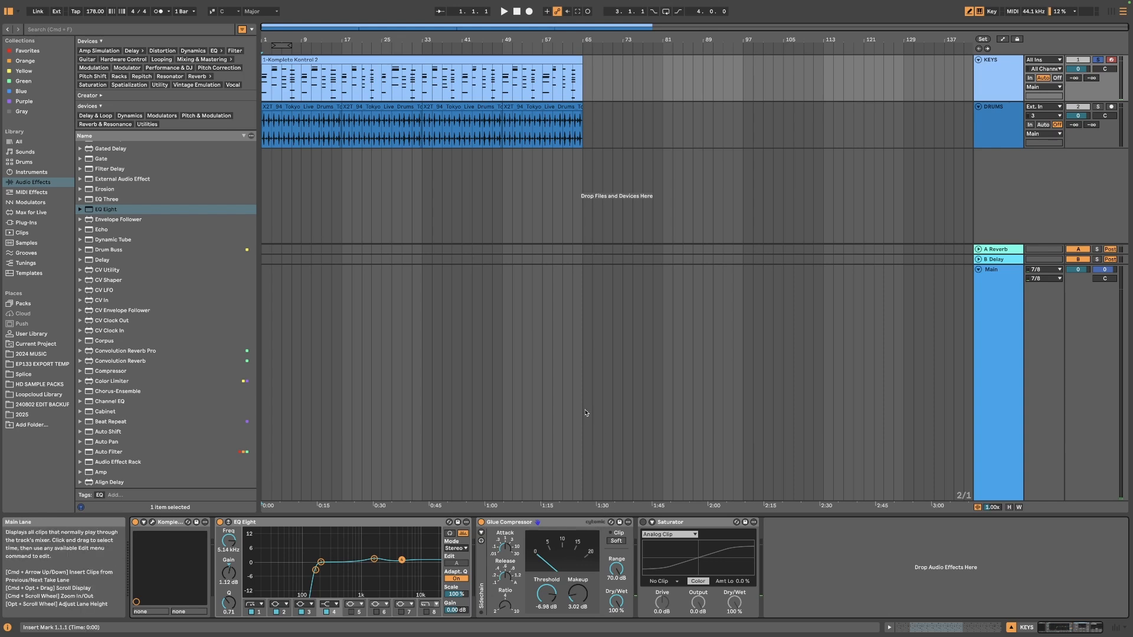
# Step: Replay the KEYS track from the start to check the compression, stop playback, and reselect the KEYS track
pyautogui.press('space')
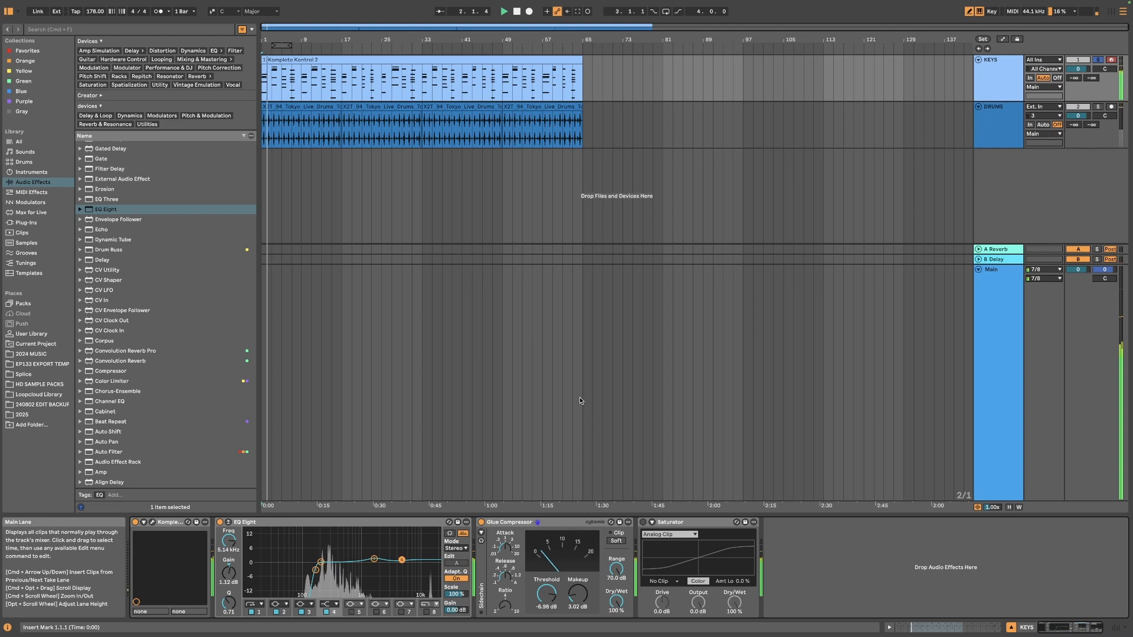
pyautogui.click(516, 12)
pyautogui.click(516, 12)
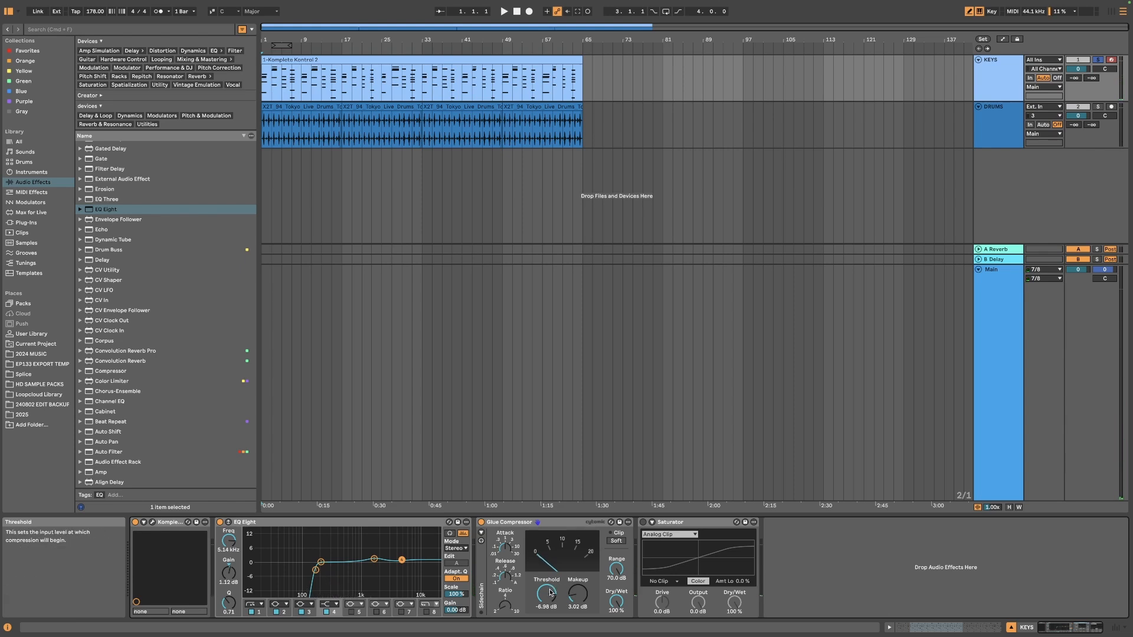
pyautogui.press('space')
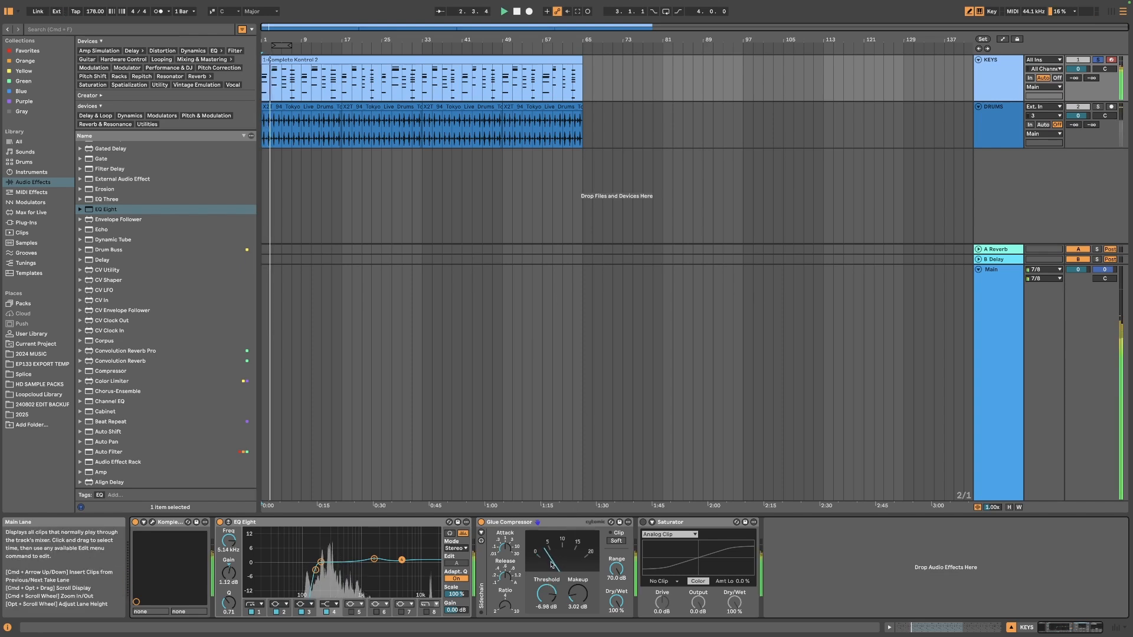
pyautogui.click(557, 127)
pyautogui.doubleClick(518, 14)
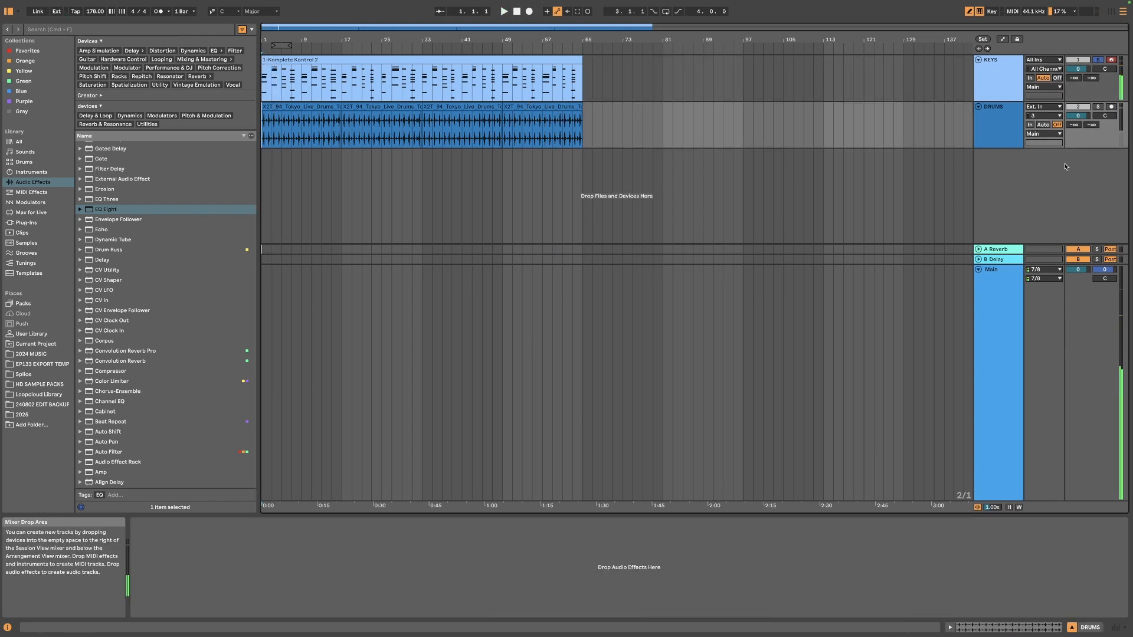
pyautogui.click(996, 87)
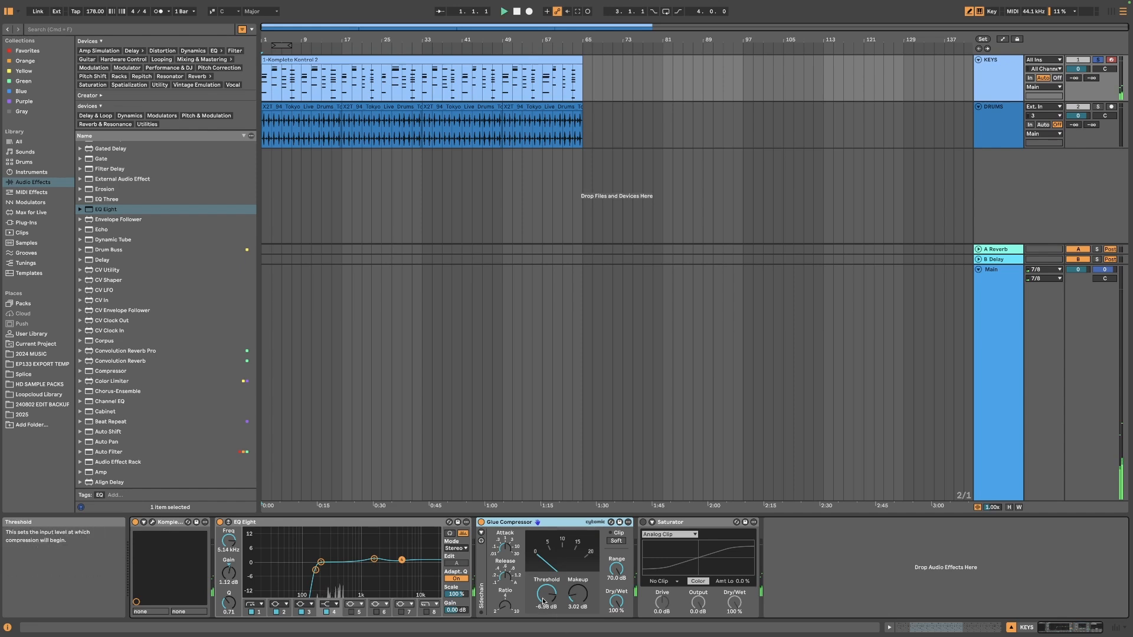
# Step: Lower the Glue Compressor's threshold to about -16.2 dB during playback, and compare the KEYS sound with the compressor bypassed
pyautogui.press('space')
pyautogui.moveTo(547, 594); pyautogui.dragTo(546, 621)
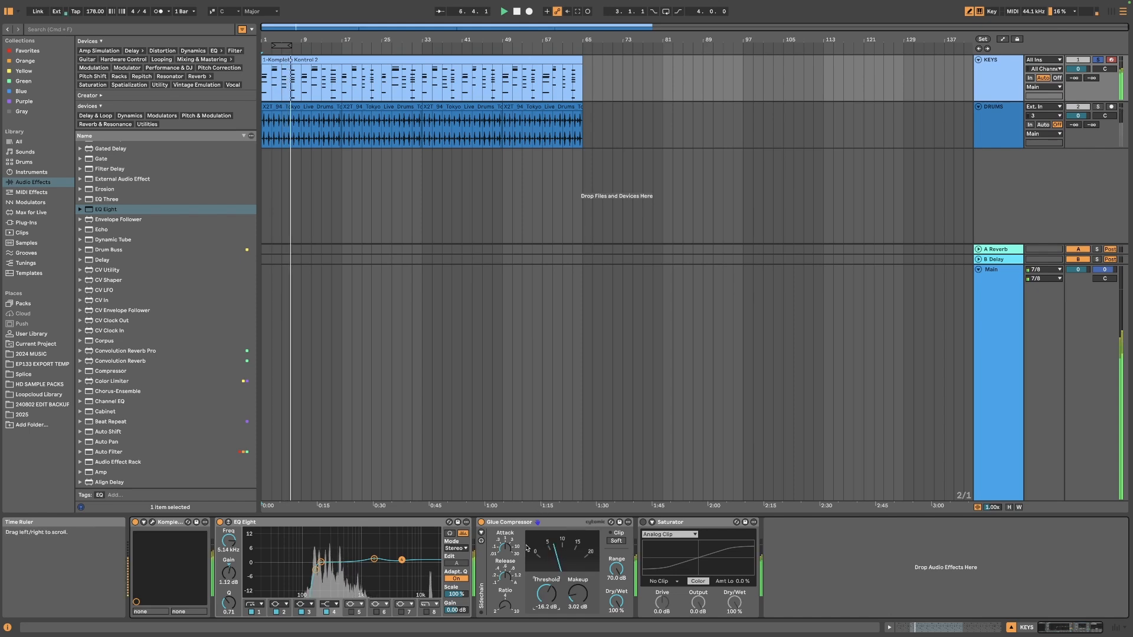
pyautogui.click(481, 523)
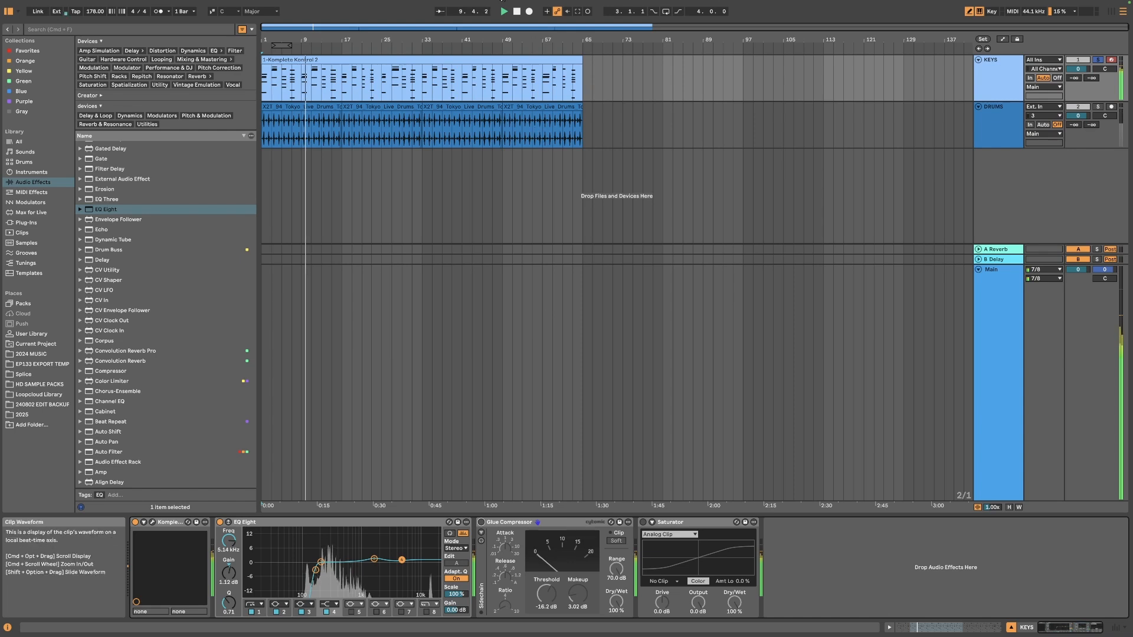
pyautogui.click(517, 11)
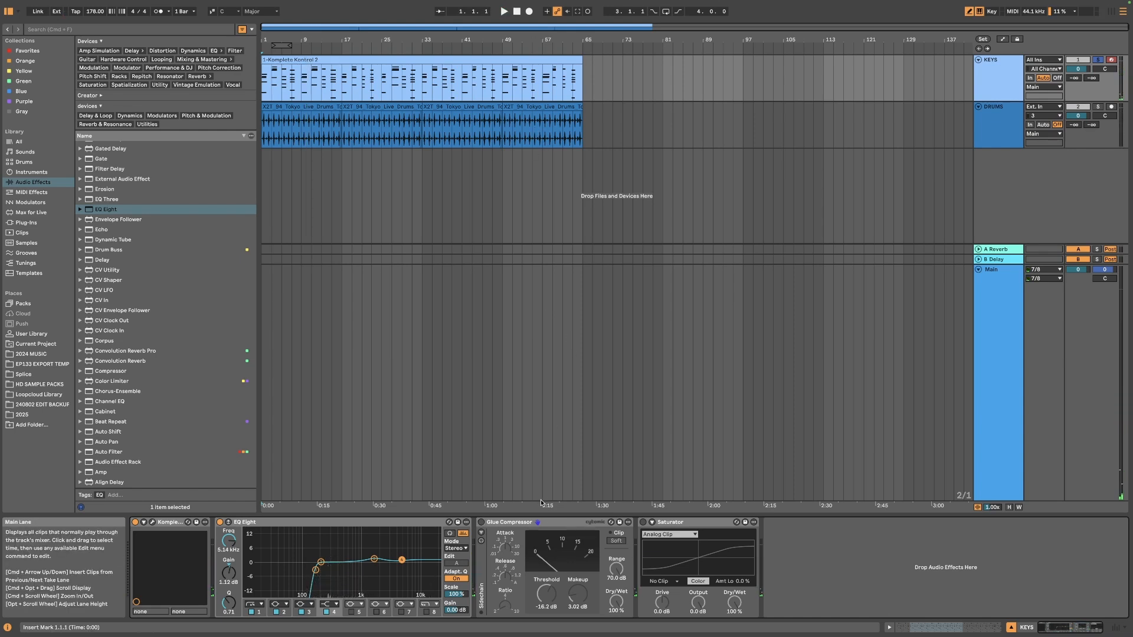
pyautogui.press('space')
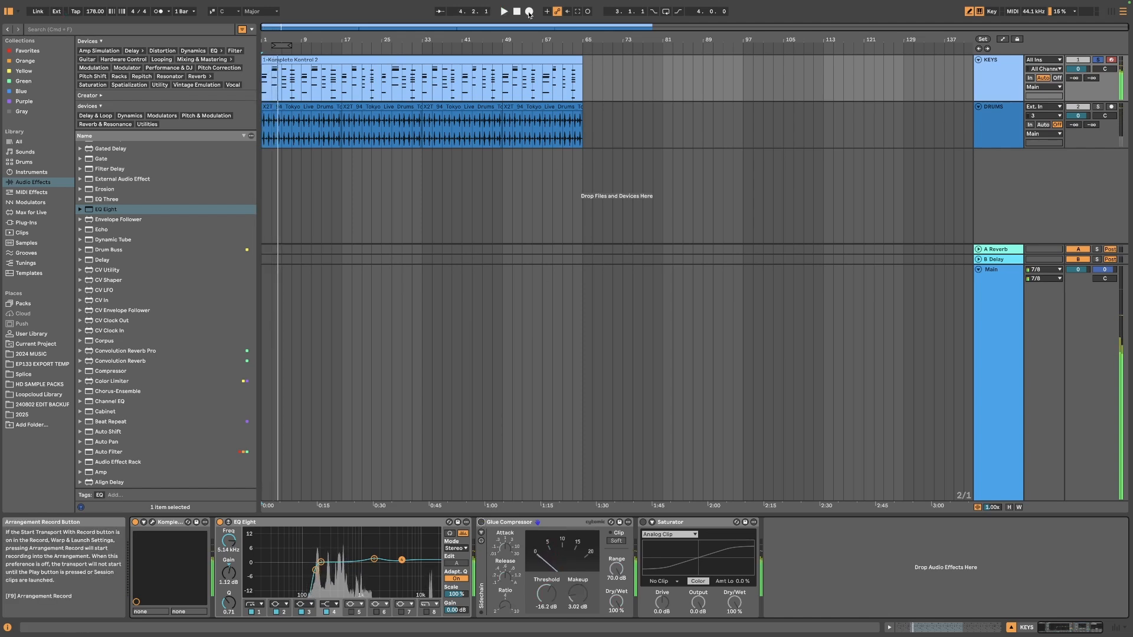
pyautogui.click(516, 11)
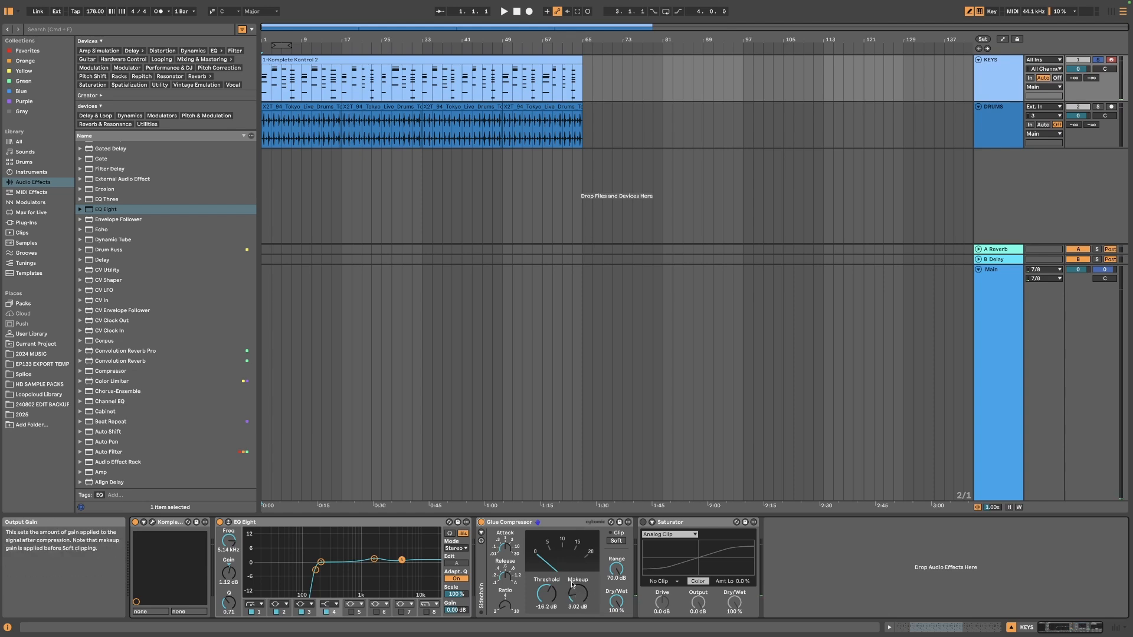
# Step: Raise the Glue Compressor's makeup to about 7.14 dB while the KEYS track plays, and stop playback
pyautogui.press('space')
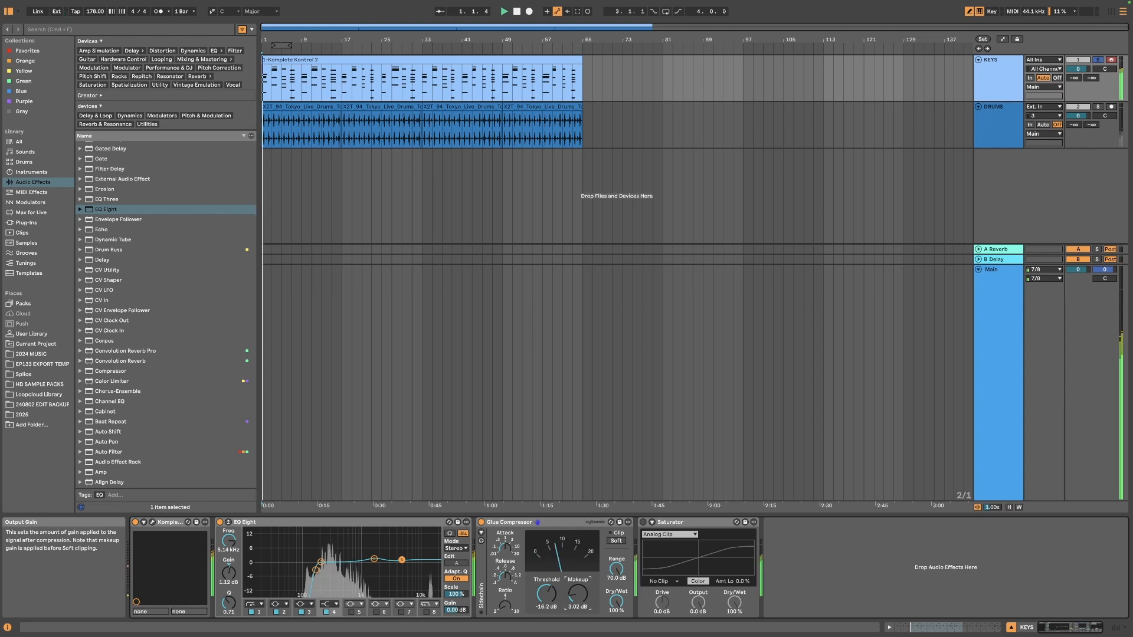
pyautogui.moveTo(577, 594); pyautogui.dragTo(577, 576)
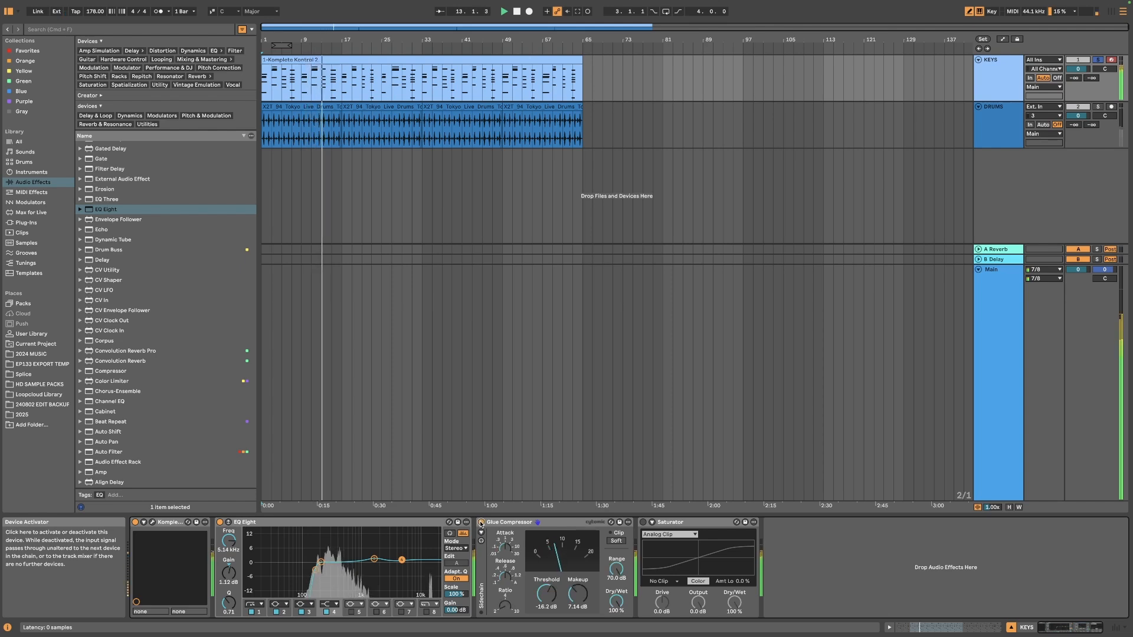
pyautogui.click(515, 11)
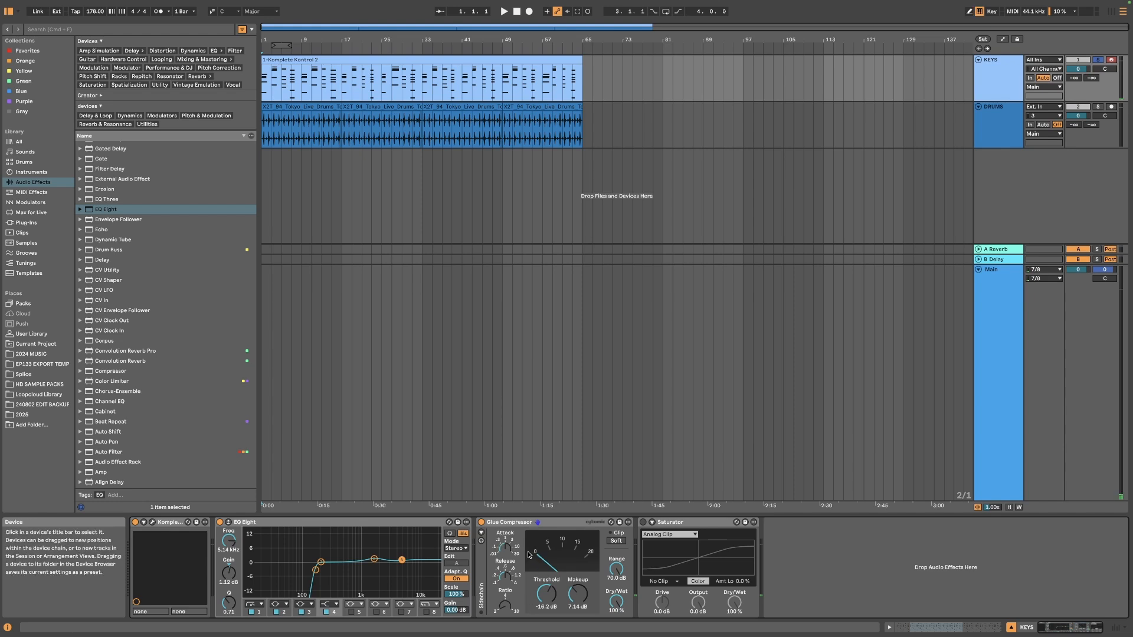
# Step: Try Glue Compressor thresholds of about -18.1 dB and -10.2 dB while the KEYS track plays, and stop playback
pyautogui.press('space')
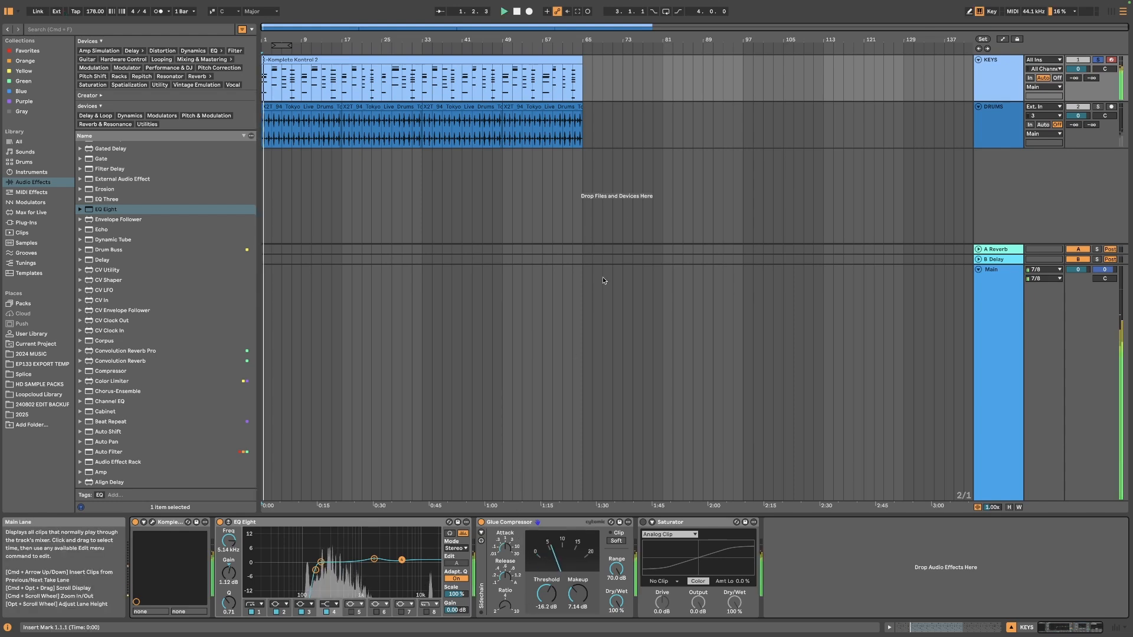
pyautogui.moveTo(548, 615); pyautogui.dragTo(548, 626)
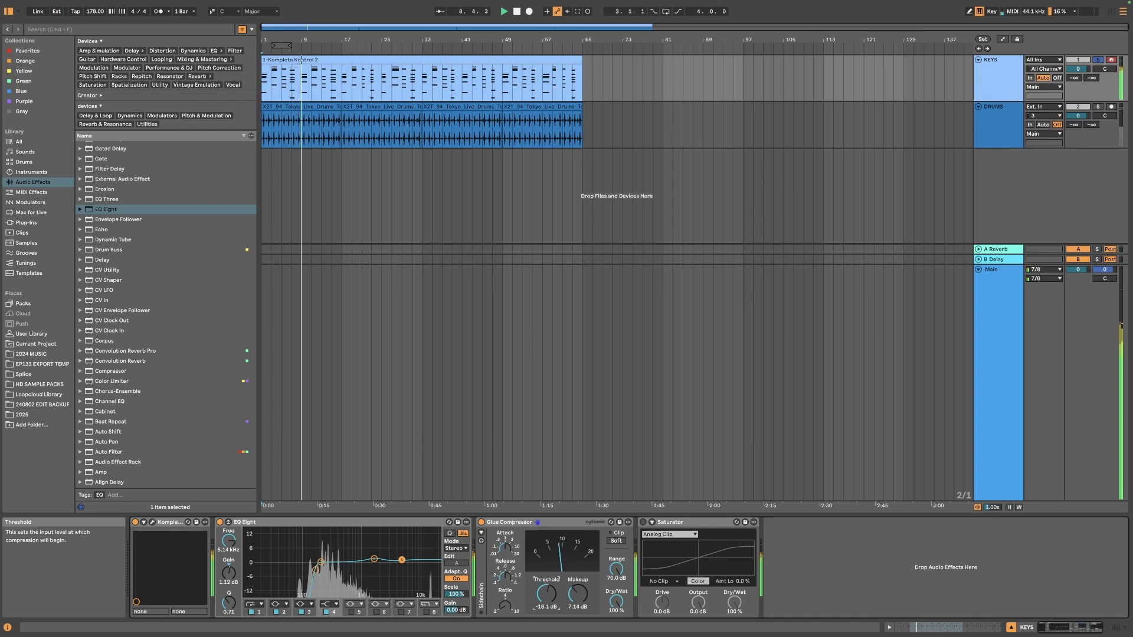
pyautogui.moveTo(546, 594)
pyautogui.mouseDown()
pyautogui.moveTo(546, 564)
pyautogui.moveTo(545, 598)
pyautogui.moveTo(546, 588)
pyautogui.mouseUp()
pyautogui.press('space')
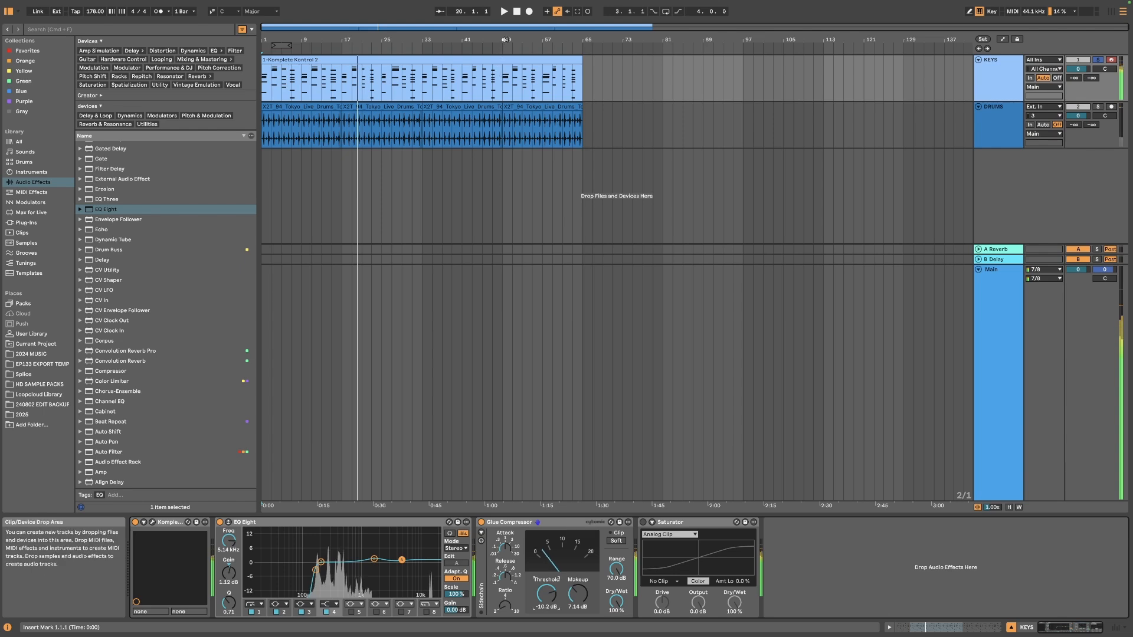
pyautogui.click(517, 12)
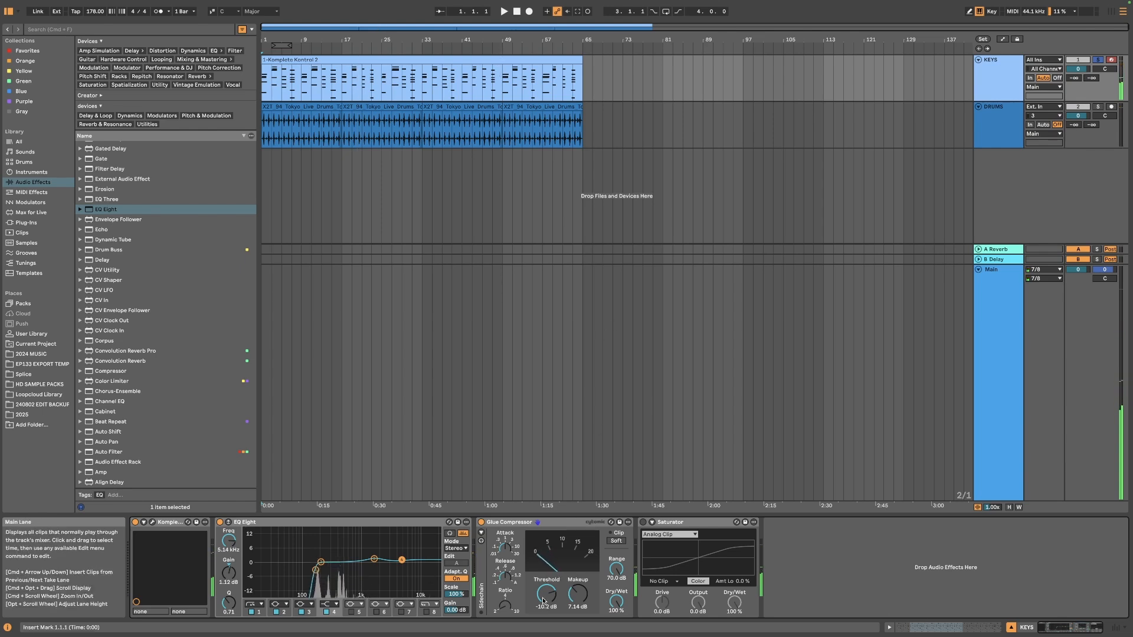
# Step: Set the Glue Compressor's threshold to about -6.98 dB and its makeup to about 3.02 dB
pyautogui.moveTo(546, 597); pyautogui.dragTo(547, 590)
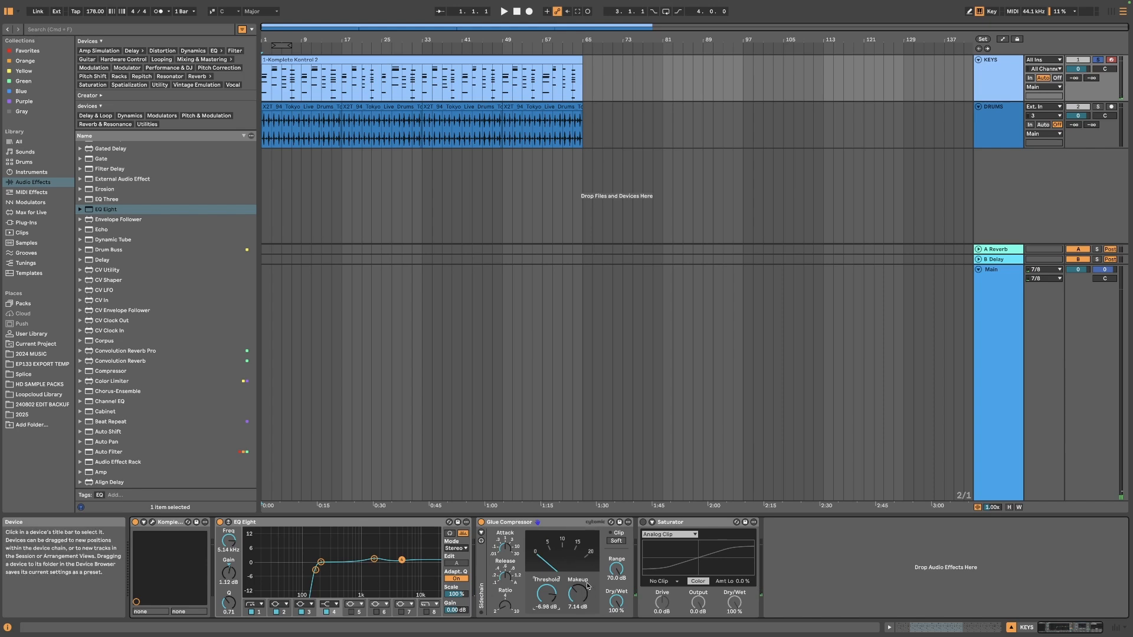
pyautogui.moveTo(577, 594); pyautogui.dragTo(577, 600)
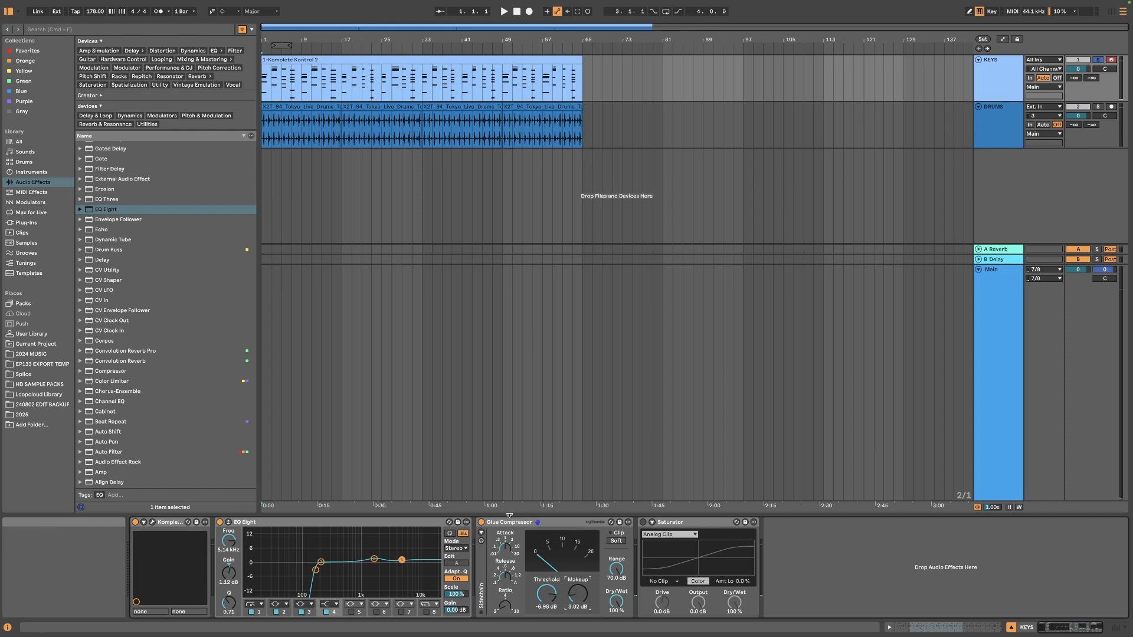
pyautogui.press('XF86MonBrightnessUp')
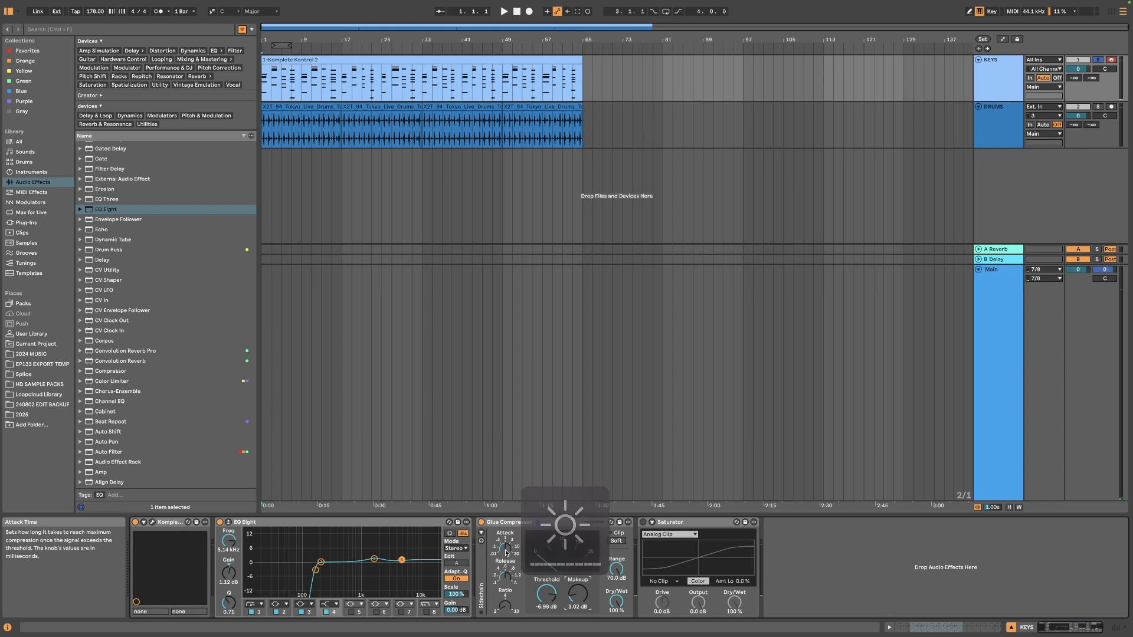
# Step: Adjust the Glue Compressor's attack time, playing the KEYS track from the start before and after the change
pyautogui.press('space')
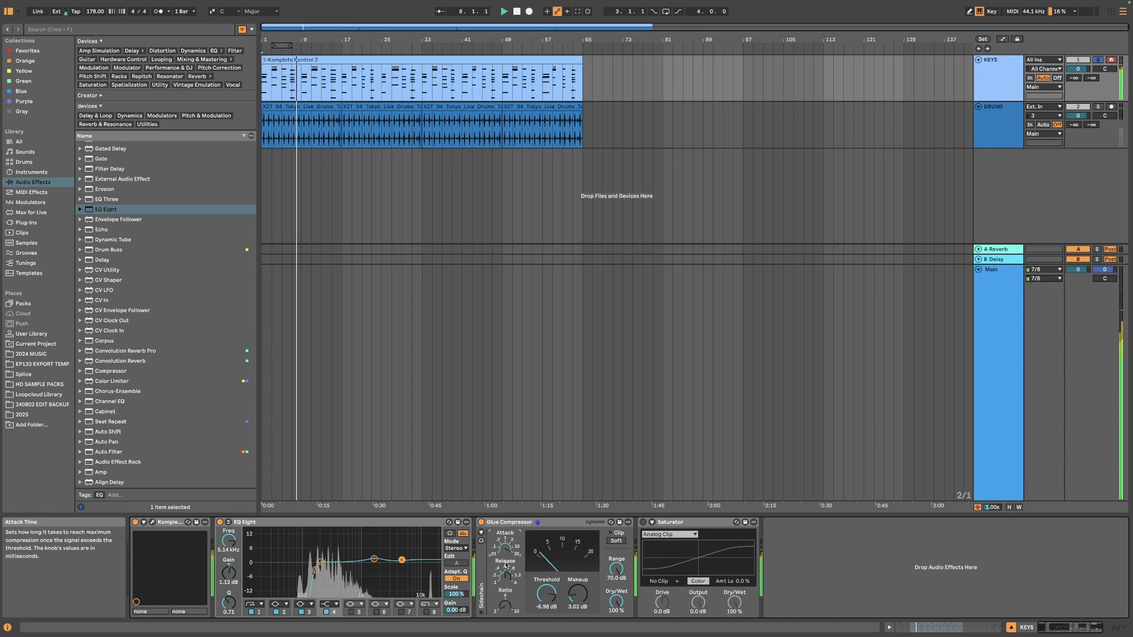
pyautogui.doubleClick(516, 12)
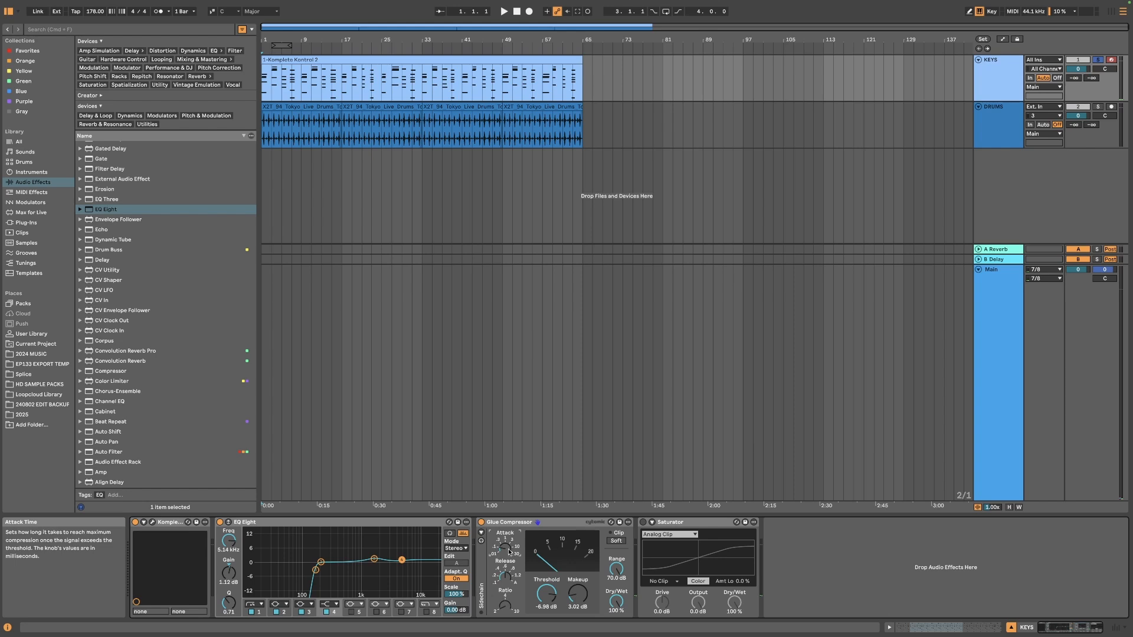
pyautogui.press('F2')
pyautogui.moveTo(509, 551); pyautogui.dragTo(509, 585)
pyautogui.press('space')
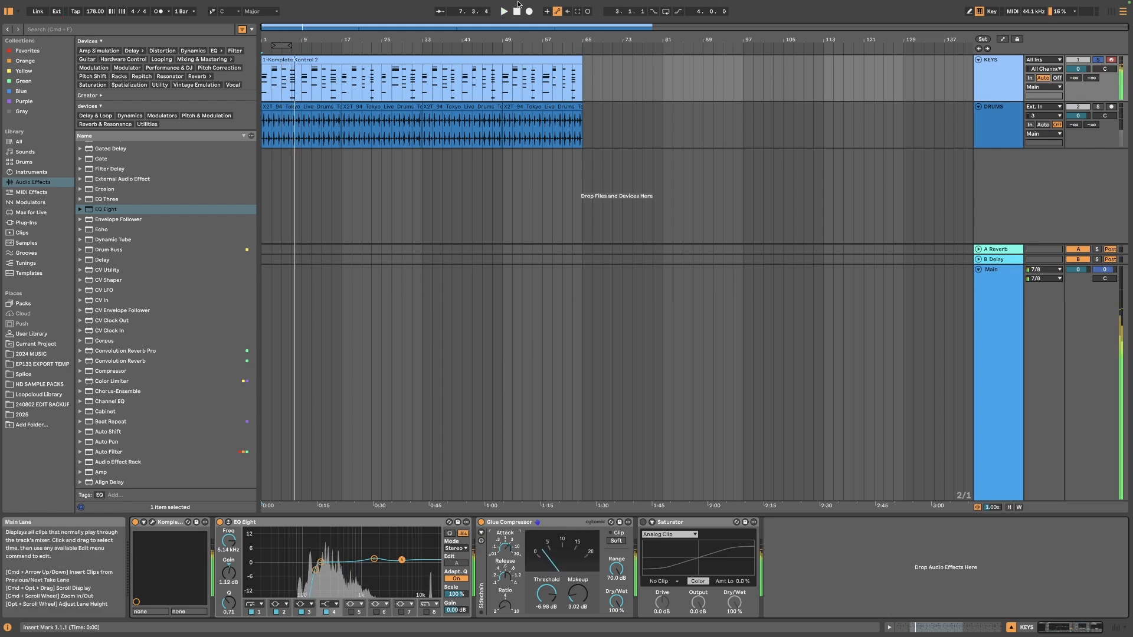
pyautogui.click(517, 11)
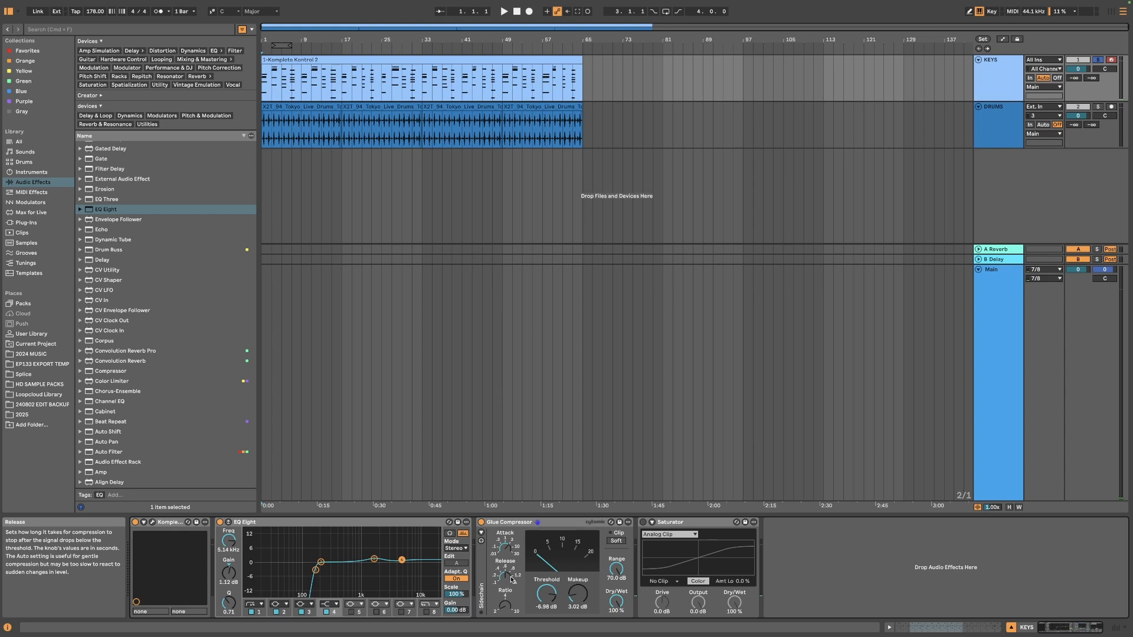
# Step: Replay the KEYS track from the start to listen to the compressor's release behaviour, and stop playback
pyautogui.press('XF86MonBrightnessUp')
pyautogui.press('space')
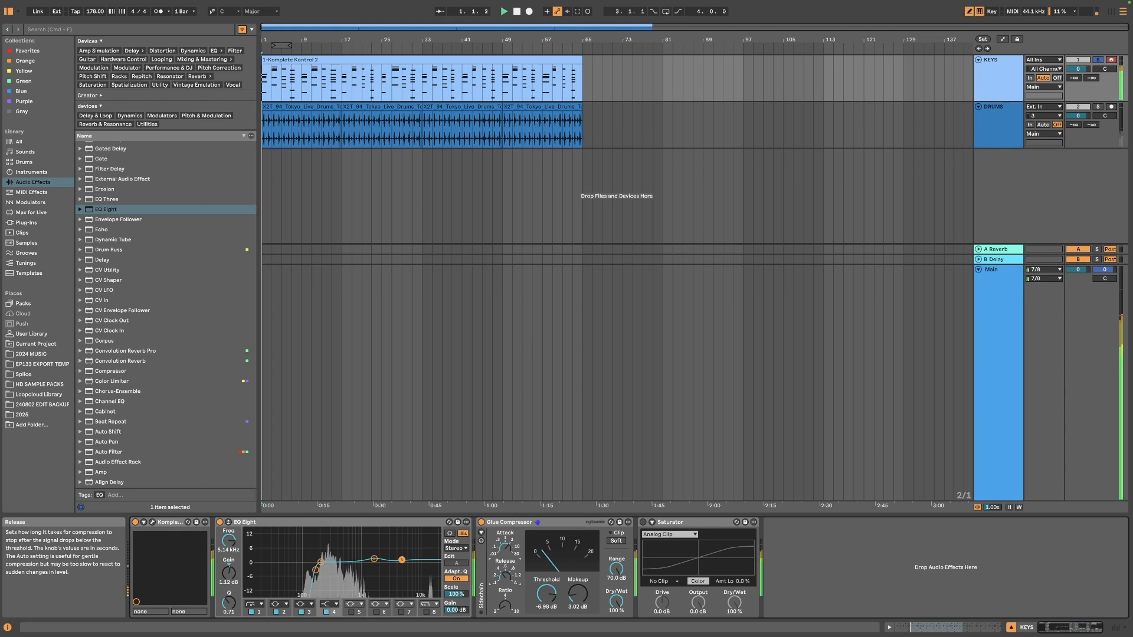
pyautogui.click(517, 13)
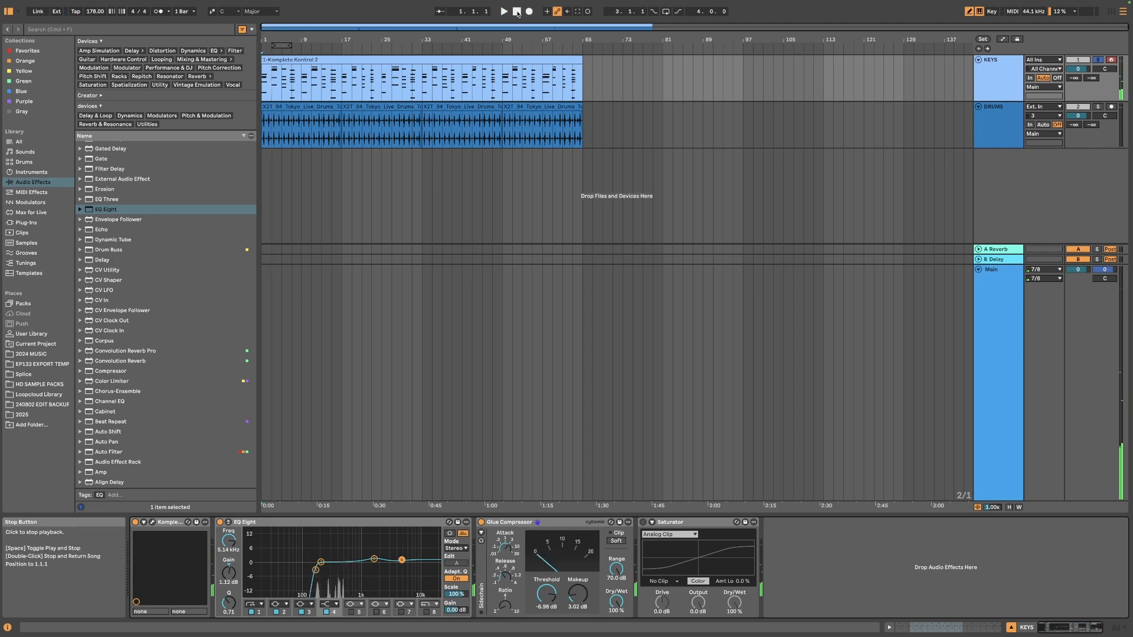
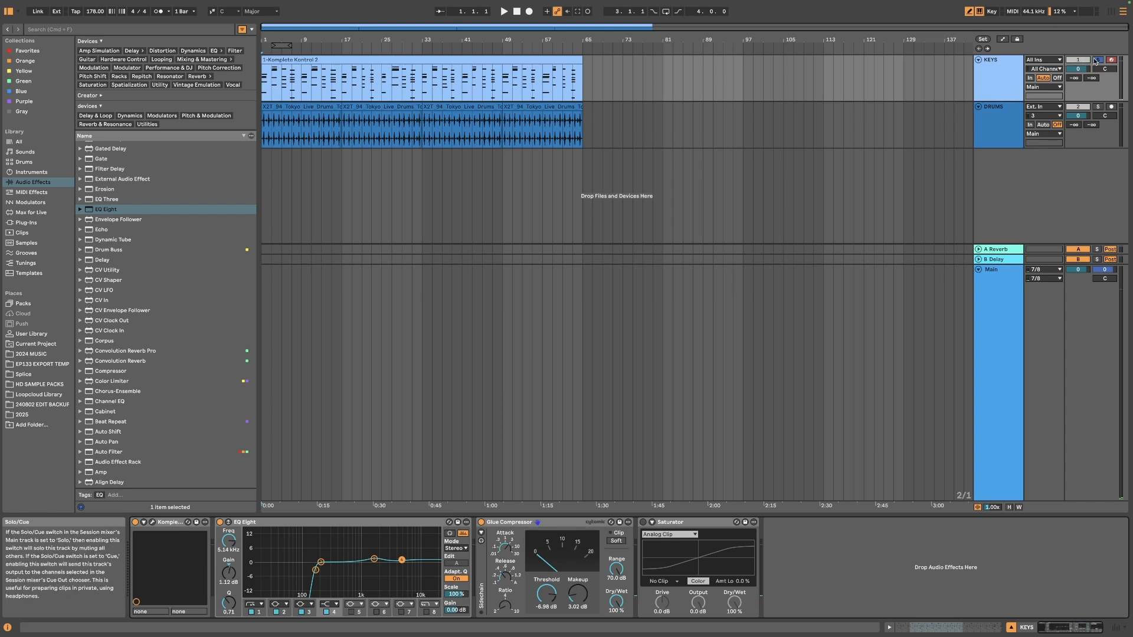
# Step: Turn off solo on the KEYS track and play it together with the DRUMS track
pyautogui.click(1095, 60)
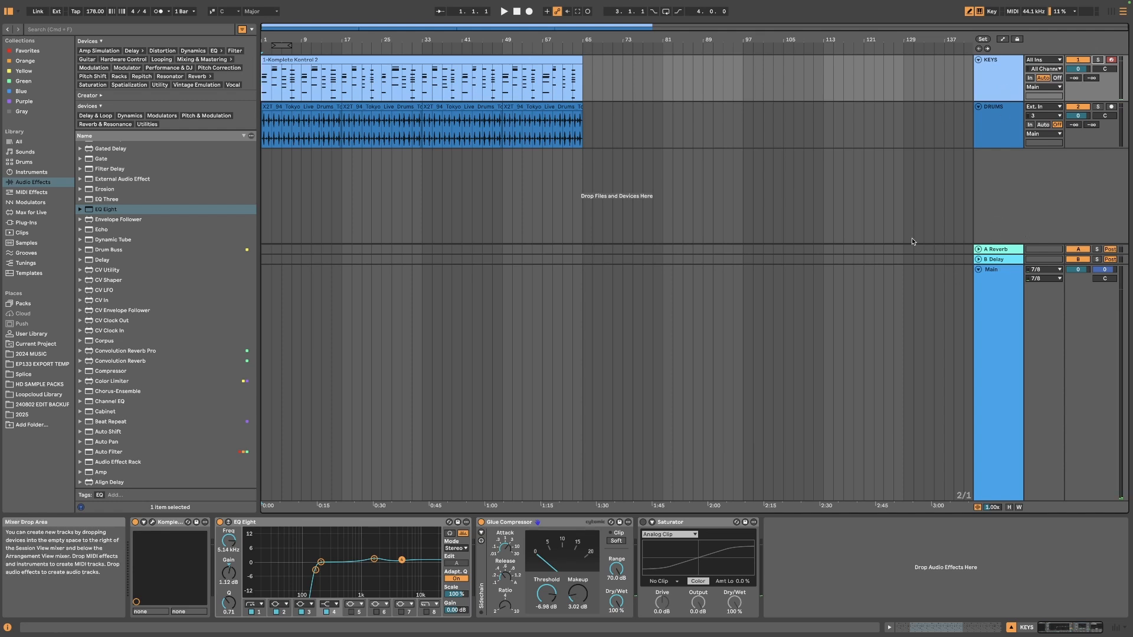
pyautogui.press('space')
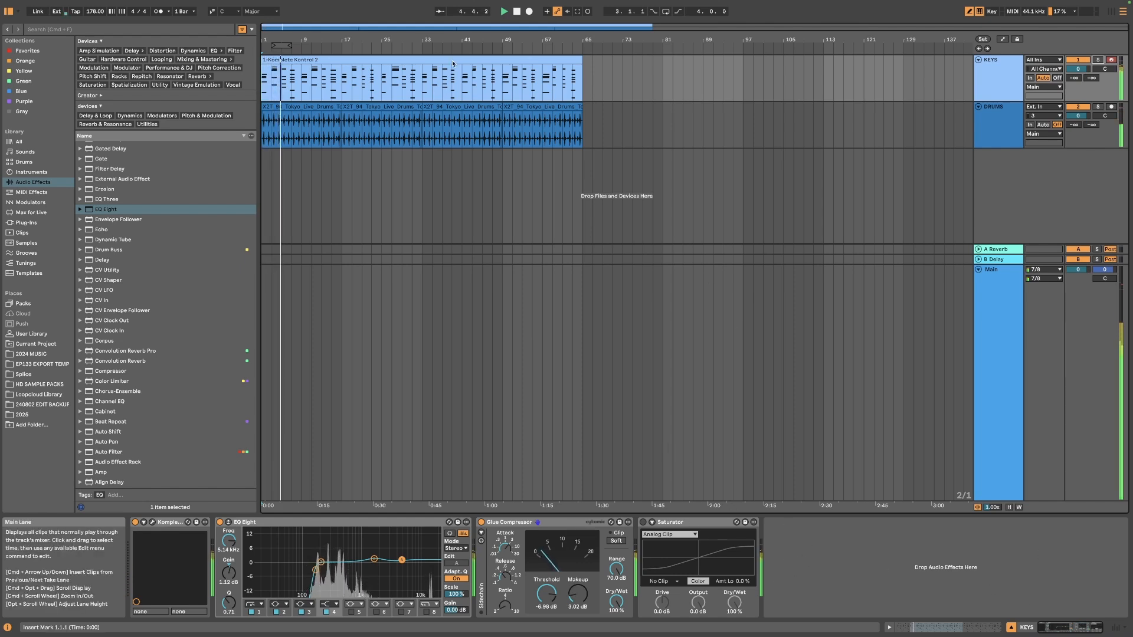
# Step: Stop playback, then enable the Saturator on the KEYS track with drive at 5.1 dB and output at -5.1 dB
pyautogui.click(516, 12)
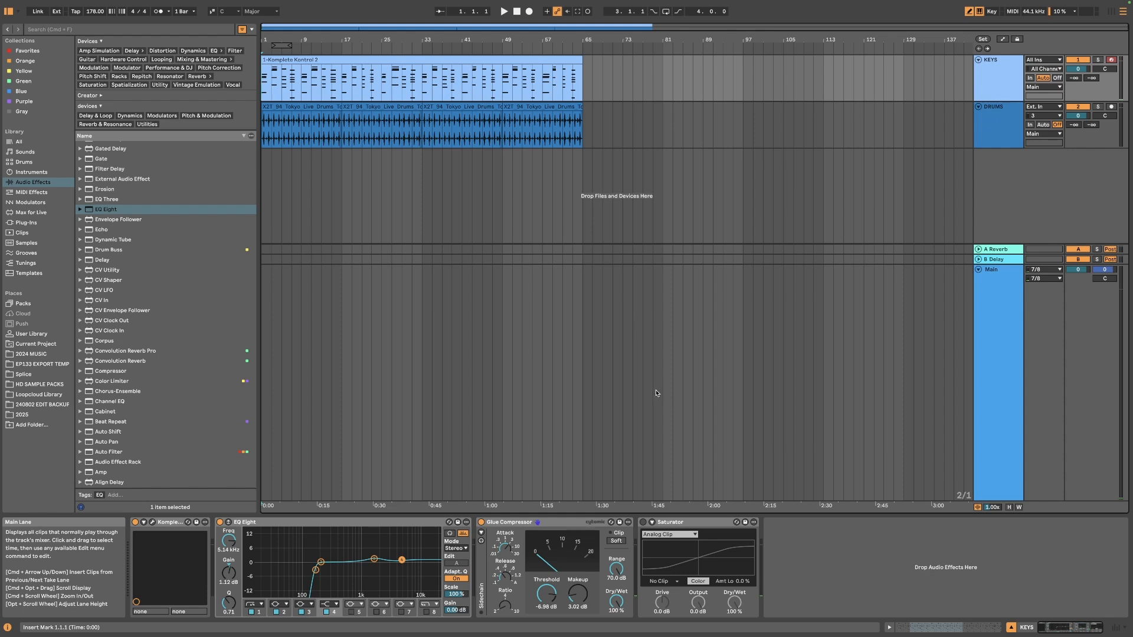
pyautogui.click(644, 523)
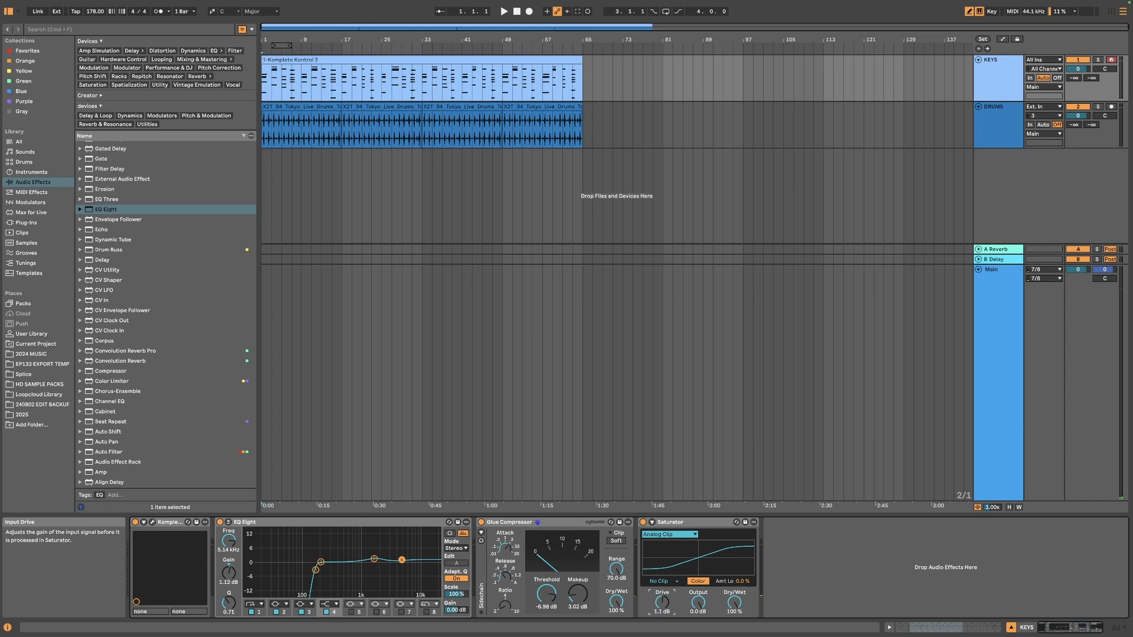
pyautogui.moveTo(662, 602); pyautogui.dragTo(662, 593)
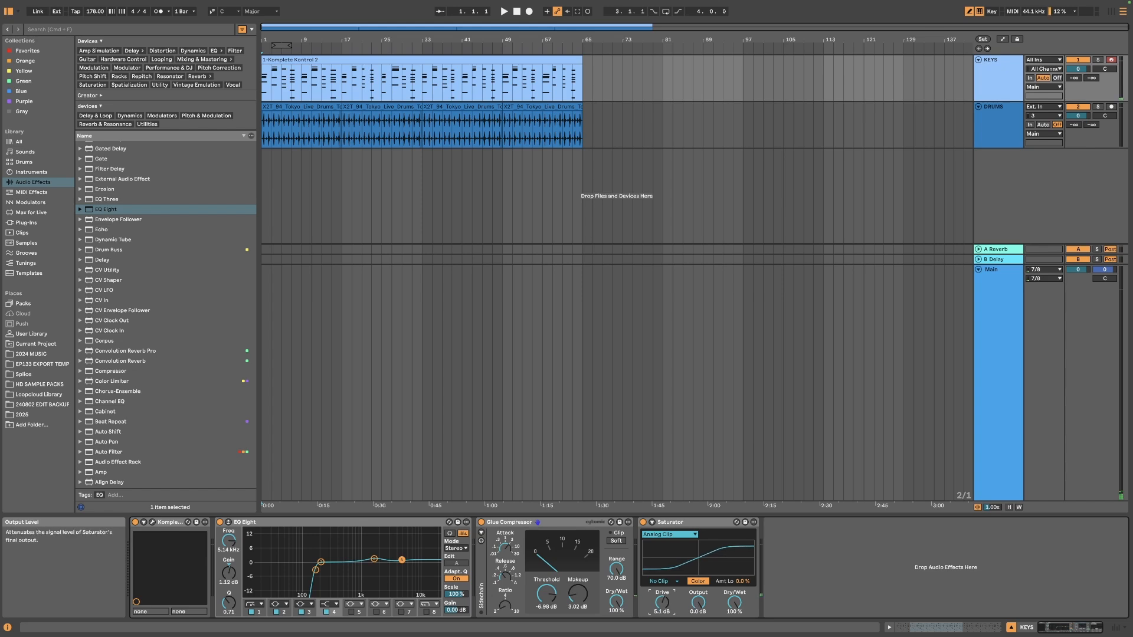
pyautogui.moveTo(698, 602); pyautogui.dragTo(698, 606)
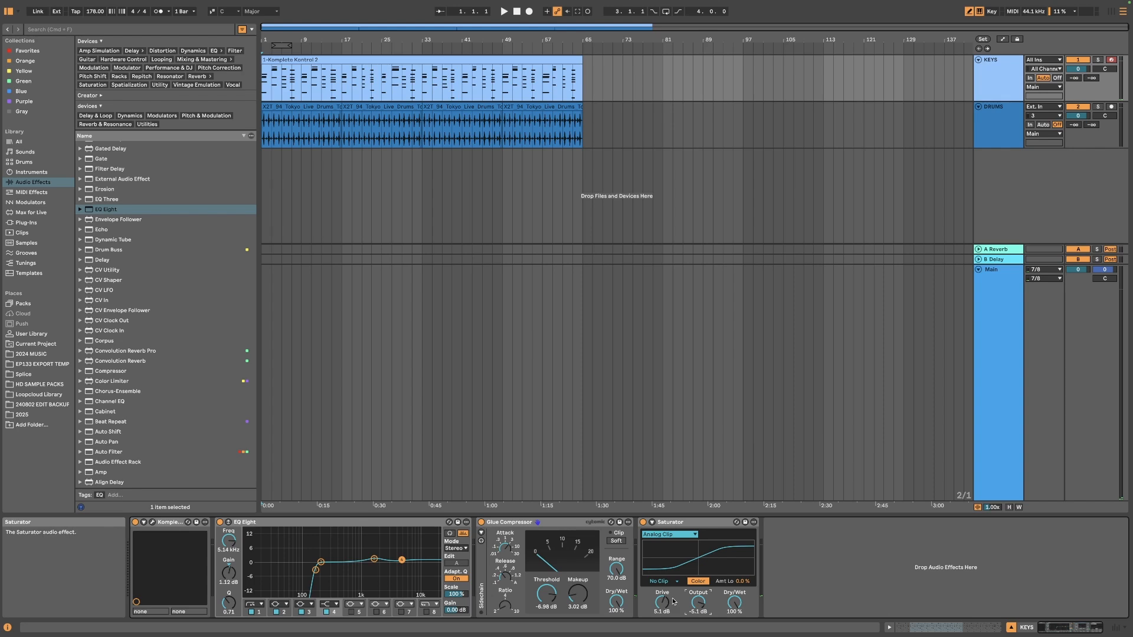
# Step: Review the Saturator's available curve types and keep Analog Clip selected
pyautogui.click(695, 534)
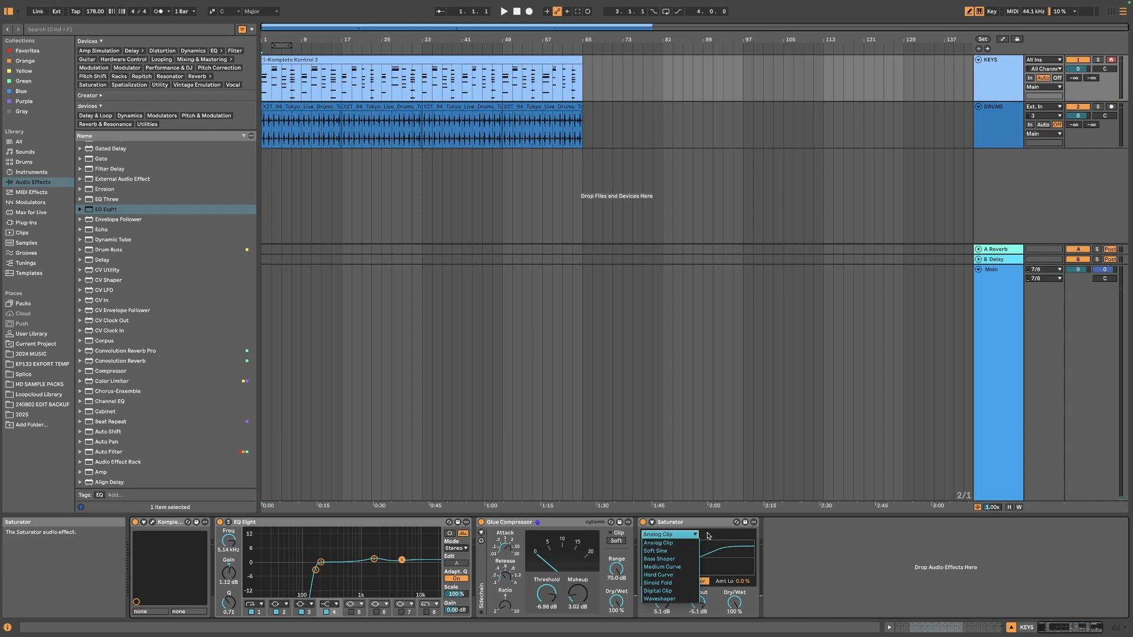
pyautogui.click(708, 535)
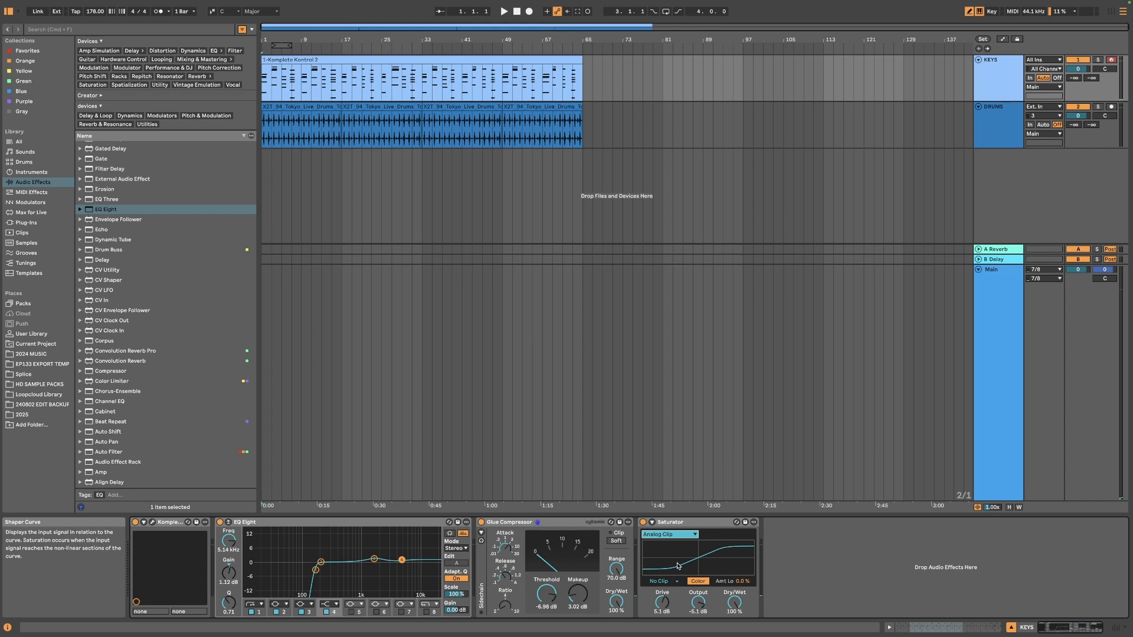
pyautogui.click(682, 534)
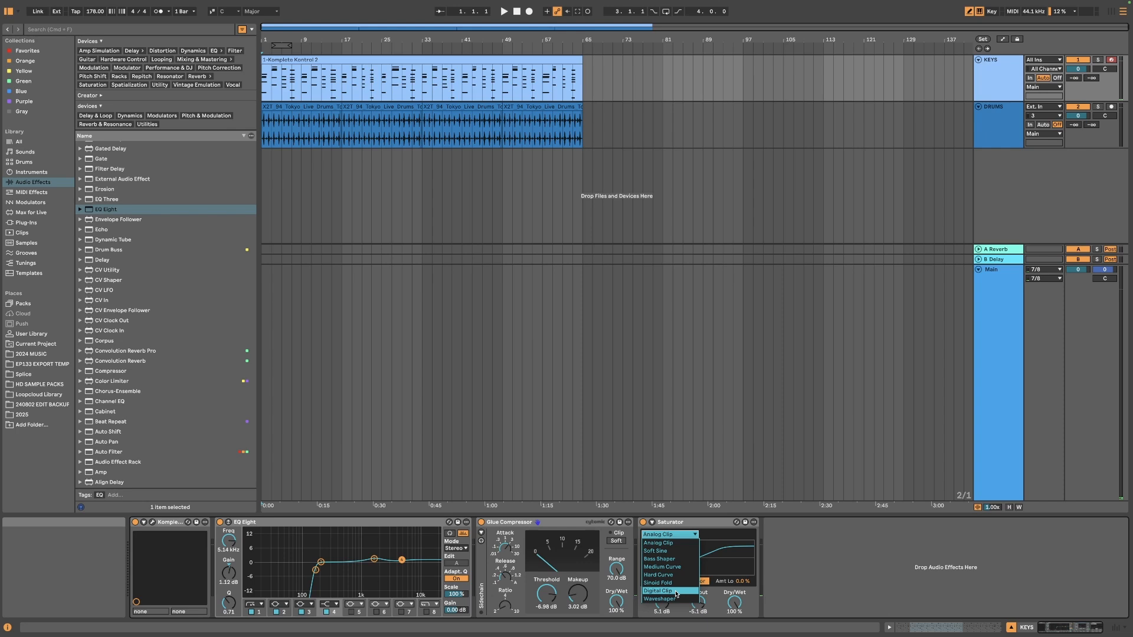
pyautogui.click(671, 543)
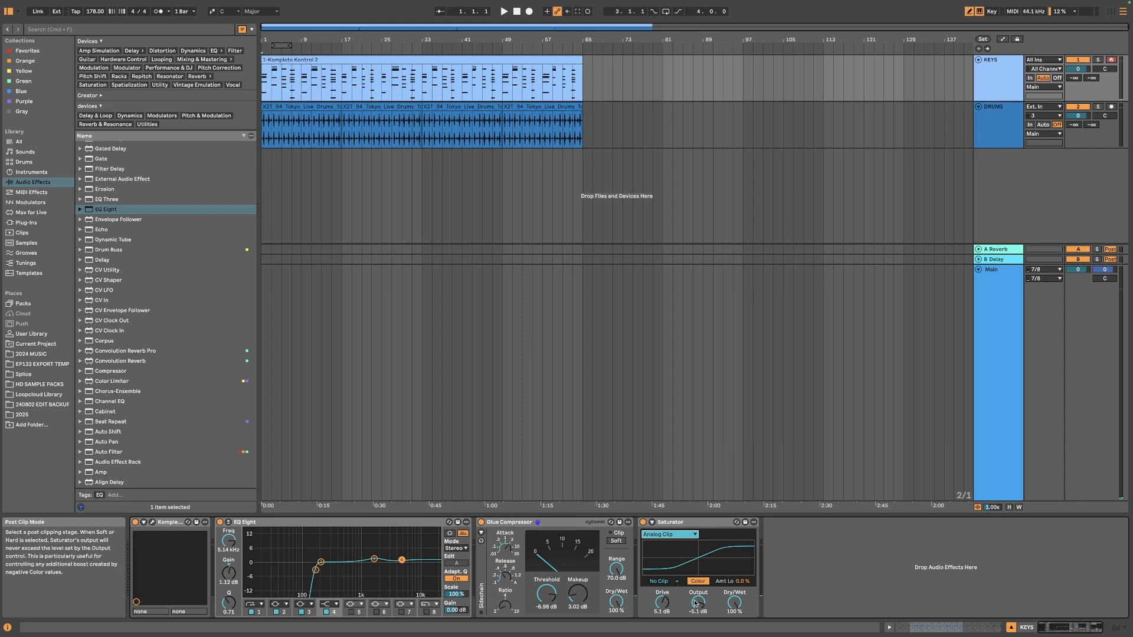
# Step: Try the Saturator's Soft Clip post-clipping mode and return it to No Clip
pyautogui.click(669, 583)
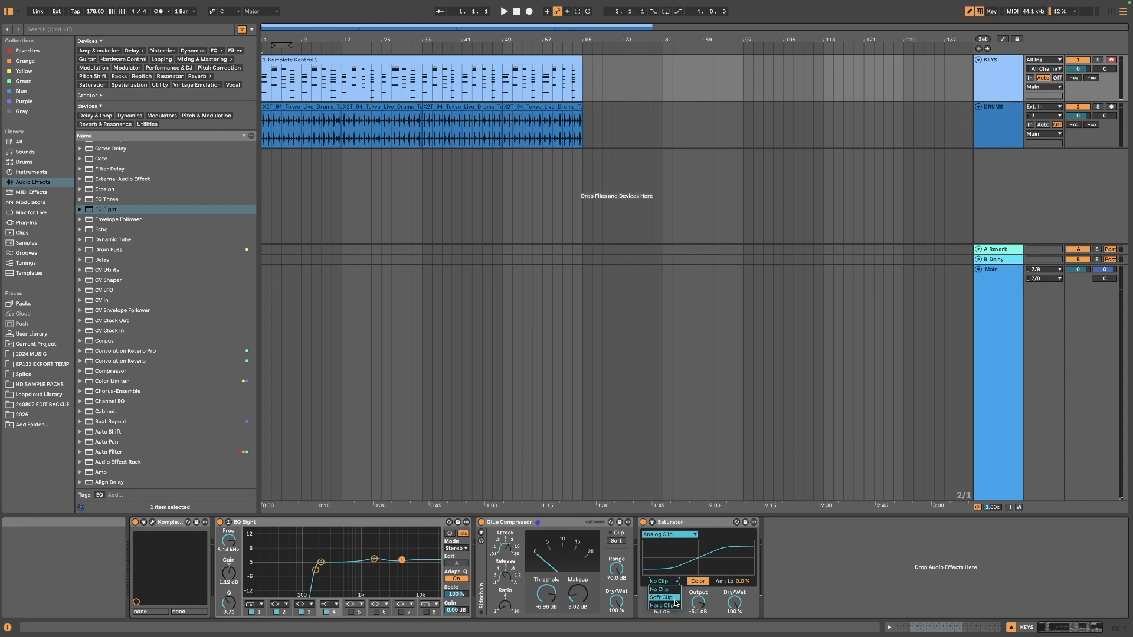
pyautogui.click(675, 600)
pyautogui.click(673, 581)
pyautogui.click(671, 590)
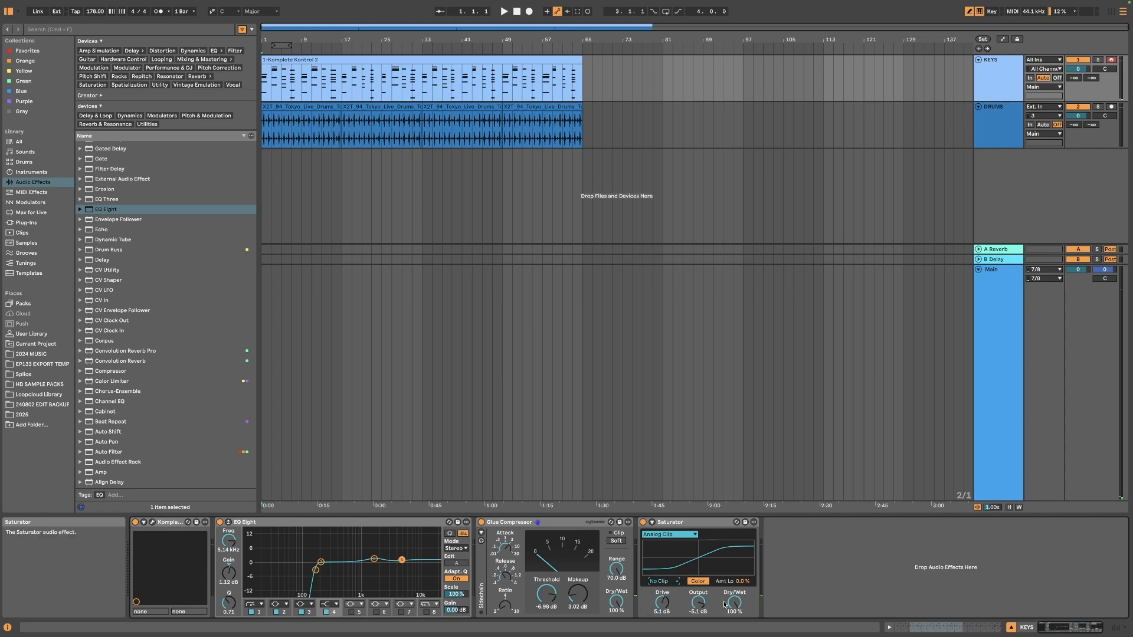
# Step: Try lowering the Saturator's dry/wet mix to about 60% and bring it back to 100%
pyautogui.moveTo(734, 602); pyautogui.dragTo(734, 611)
pyautogui.moveTo(739, 604)
pyautogui.mouseDown()
pyautogui.moveTo(738, 567)
pyautogui.moveTo(738, 585)
pyautogui.mouseUp()
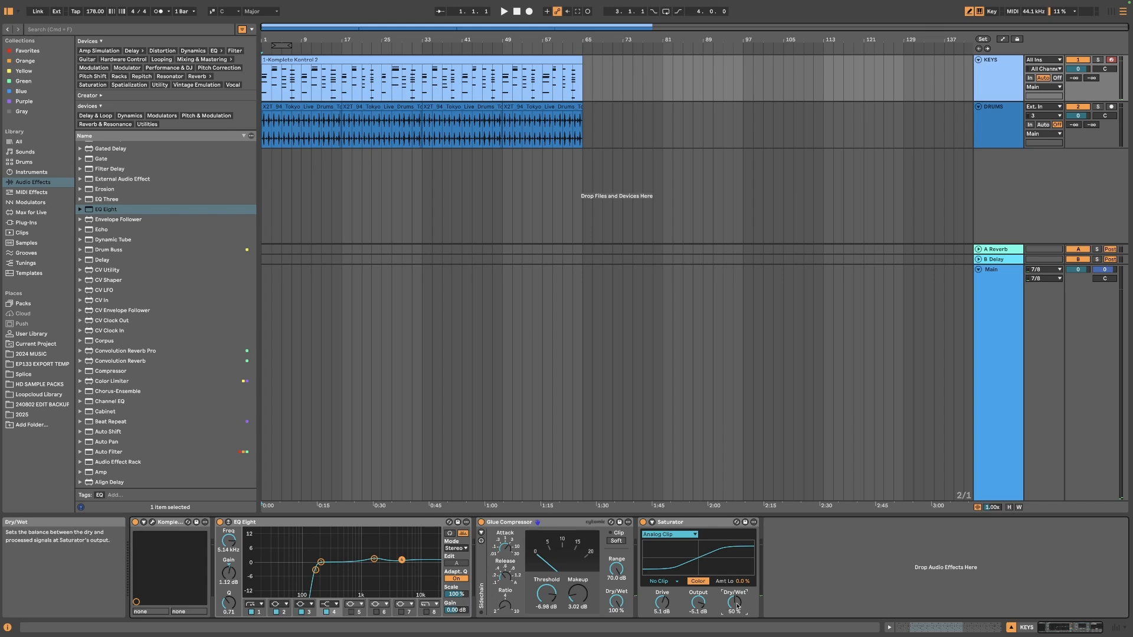
pyautogui.moveTo(735, 603); pyautogui.dragTo(735, 568)
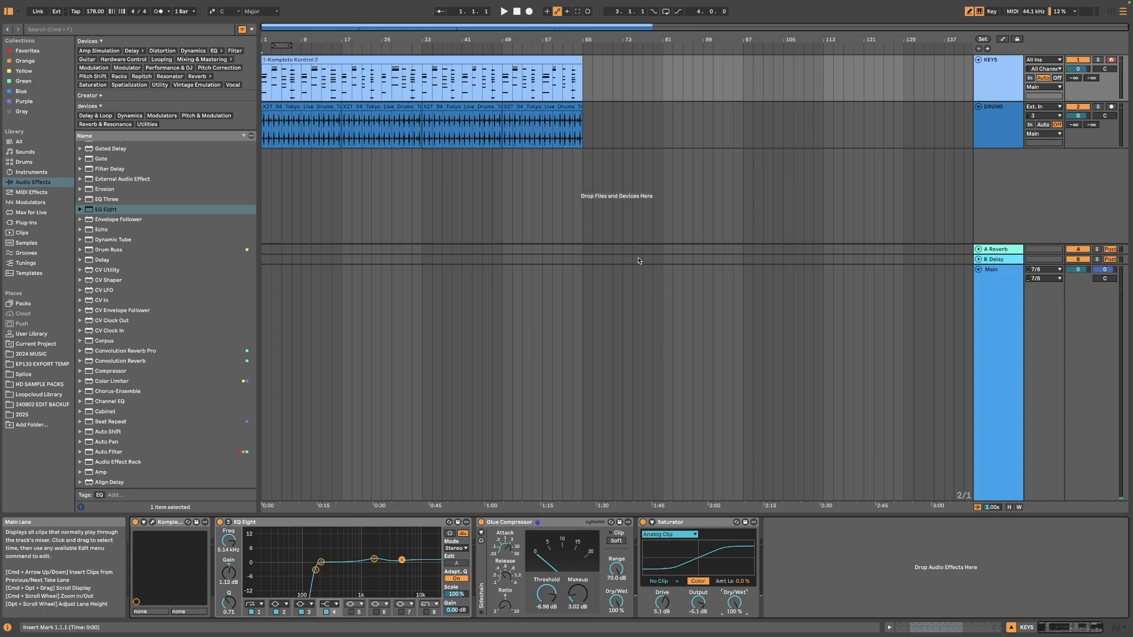
# Step: While playing from the start, set the Saturator's drive to 5.1 dB and output to -6.0 dB, comparing the sound with the effect bypassed
pyautogui.press('space')
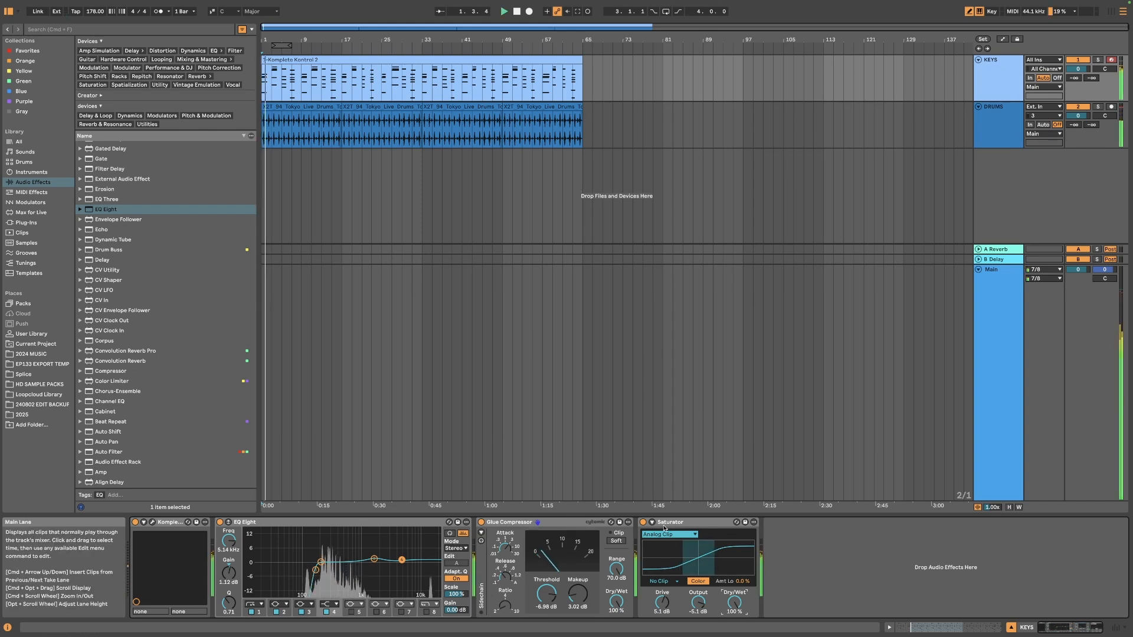
pyautogui.moveTo(662, 602); pyautogui.dragTo(663, 597)
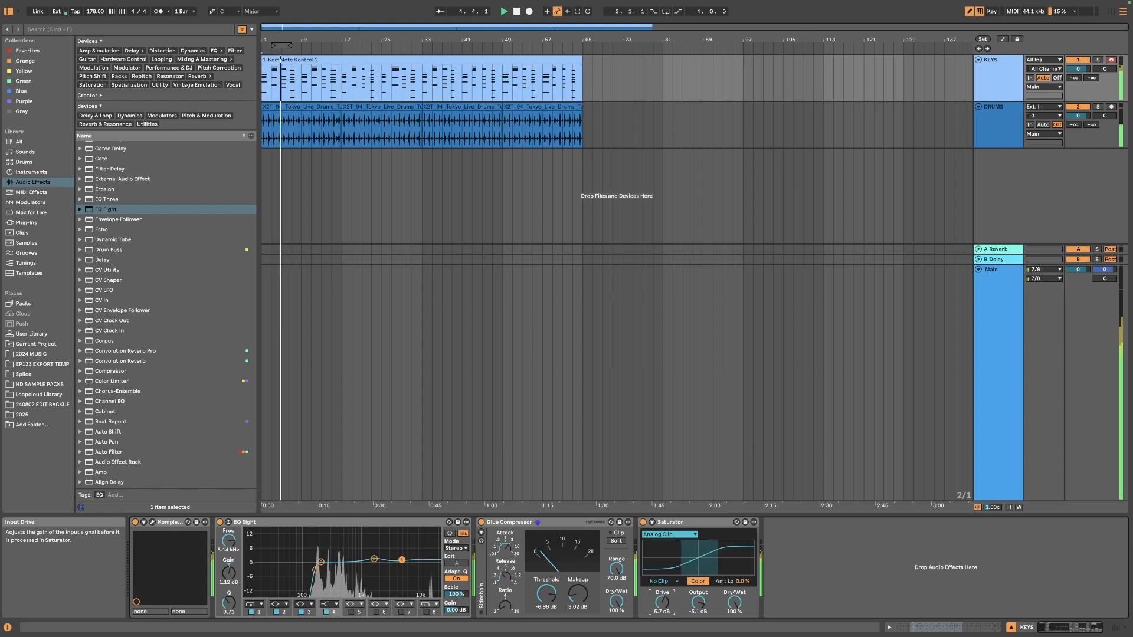
pyautogui.moveTo(663, 602); pyautogui.dragTo(699, 607)
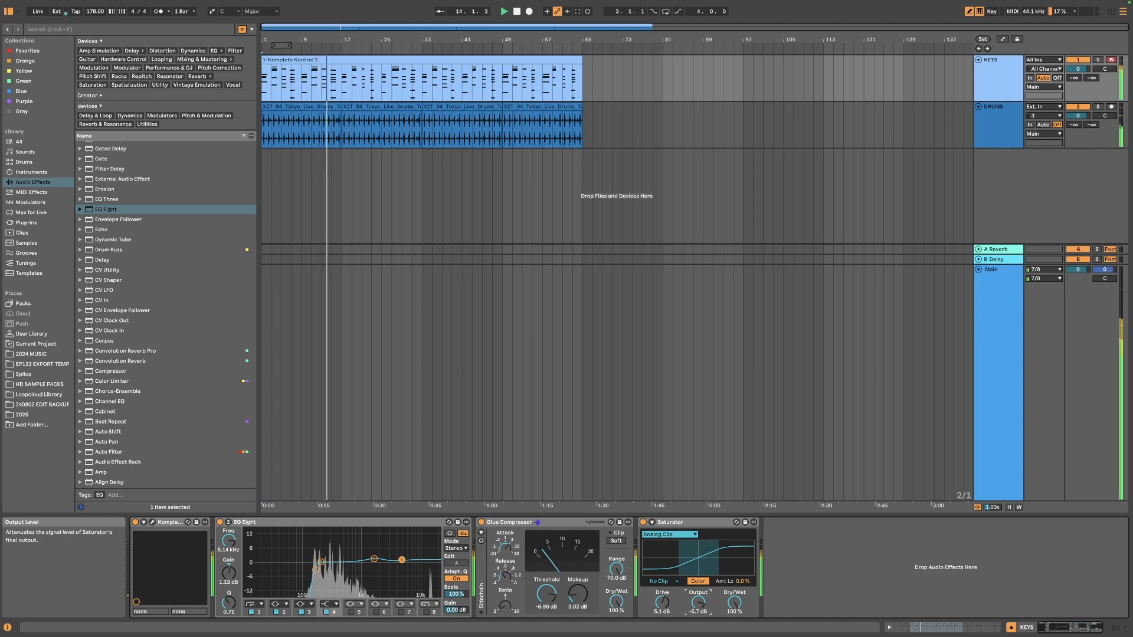
pyautogui.click(643, 522)
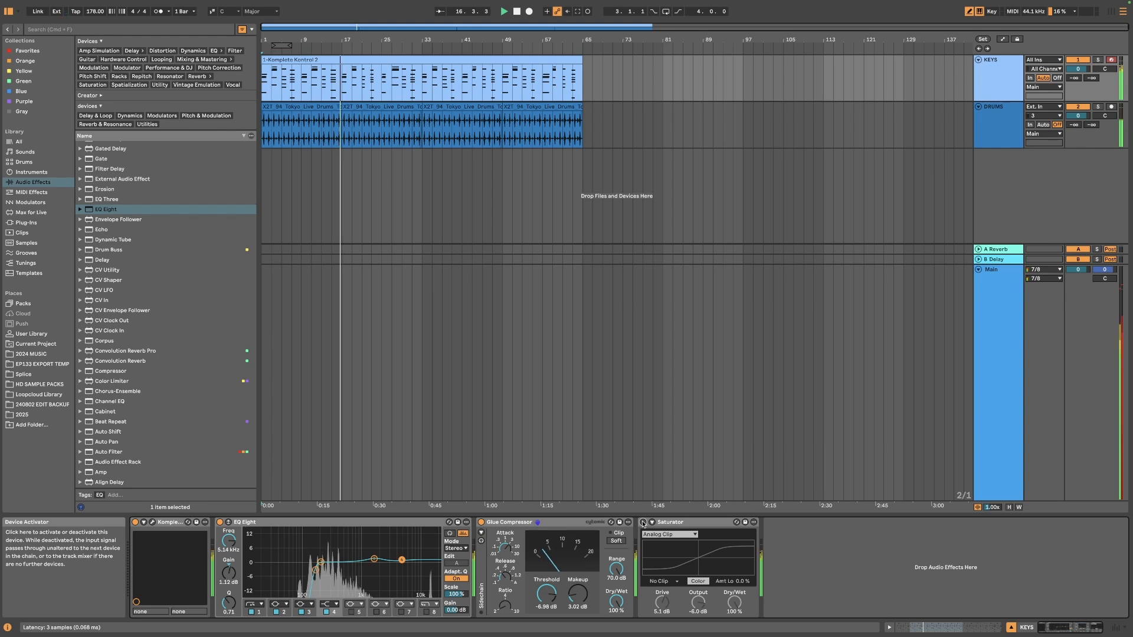
pyautogui.click(643, 522)
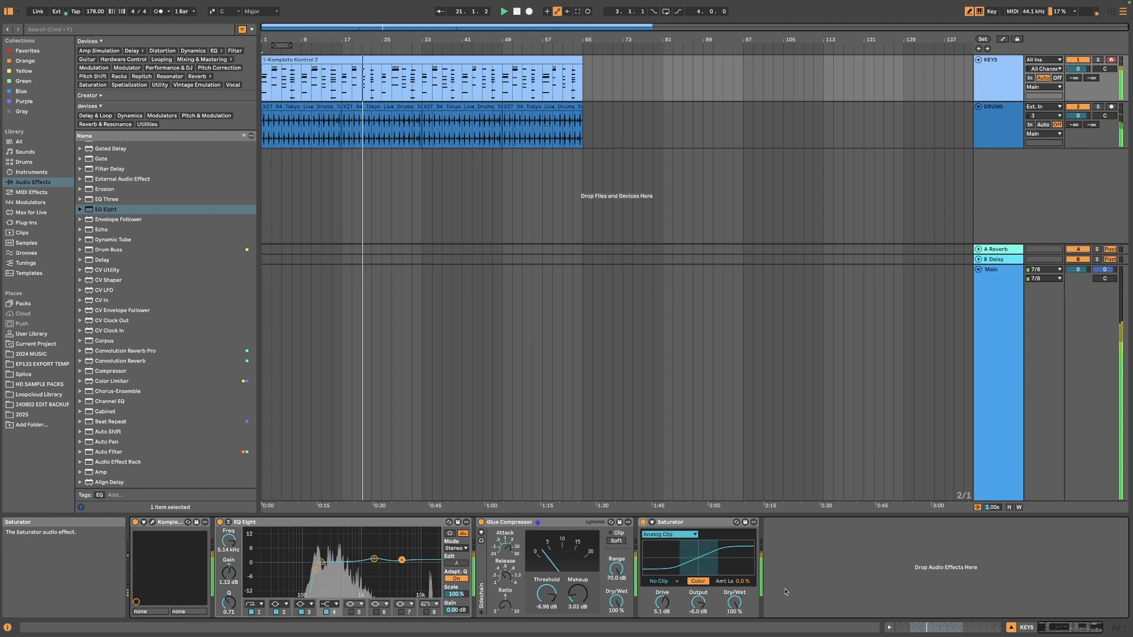
# Step: Lower the Saturator's dry/wet mix to just under 50%, compare it against the bypassed sound, and stop playback
pyautogui.moveTo(734, 602); pyautogui.dragTo(735, 632)
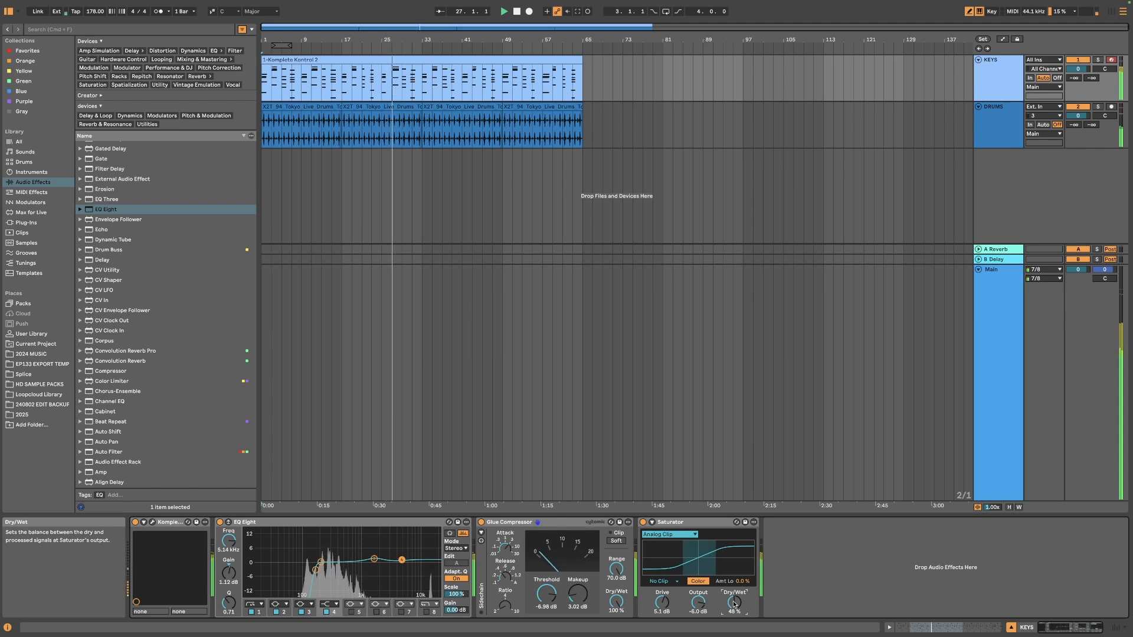
pyautogui.click(643, 522)
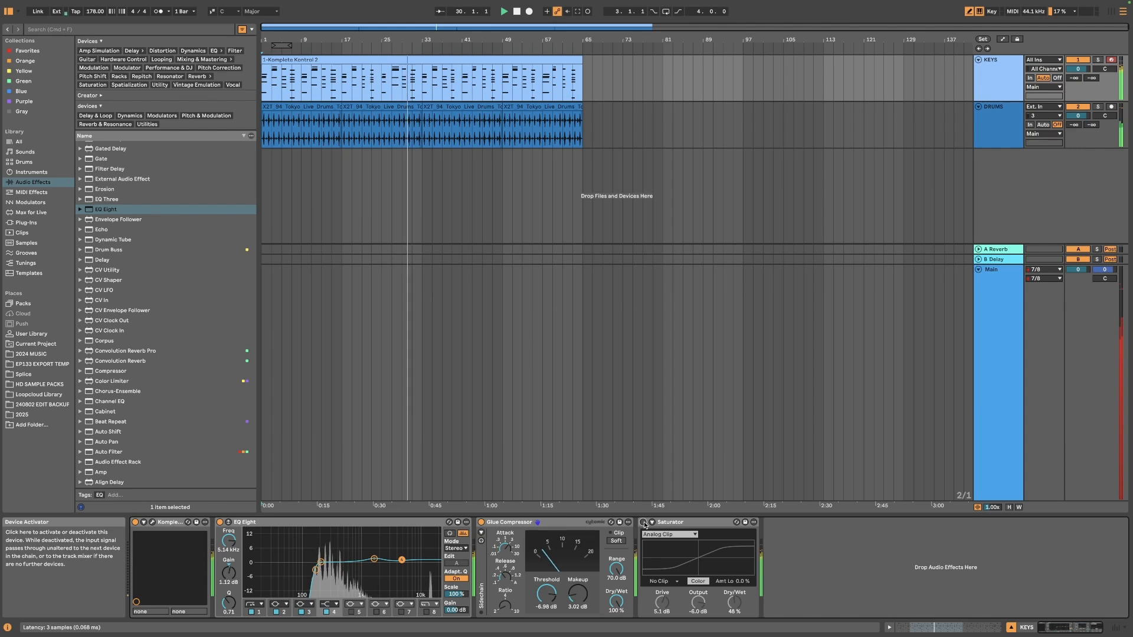
pyautogui.click(643, 523)
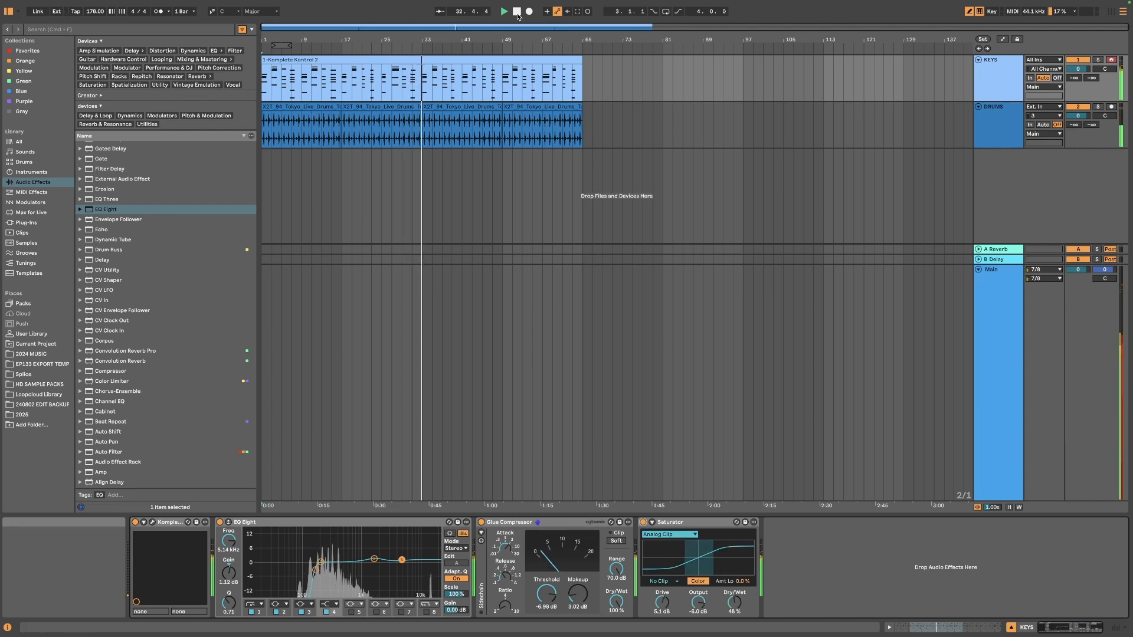
pyautogui.click(517, 12)
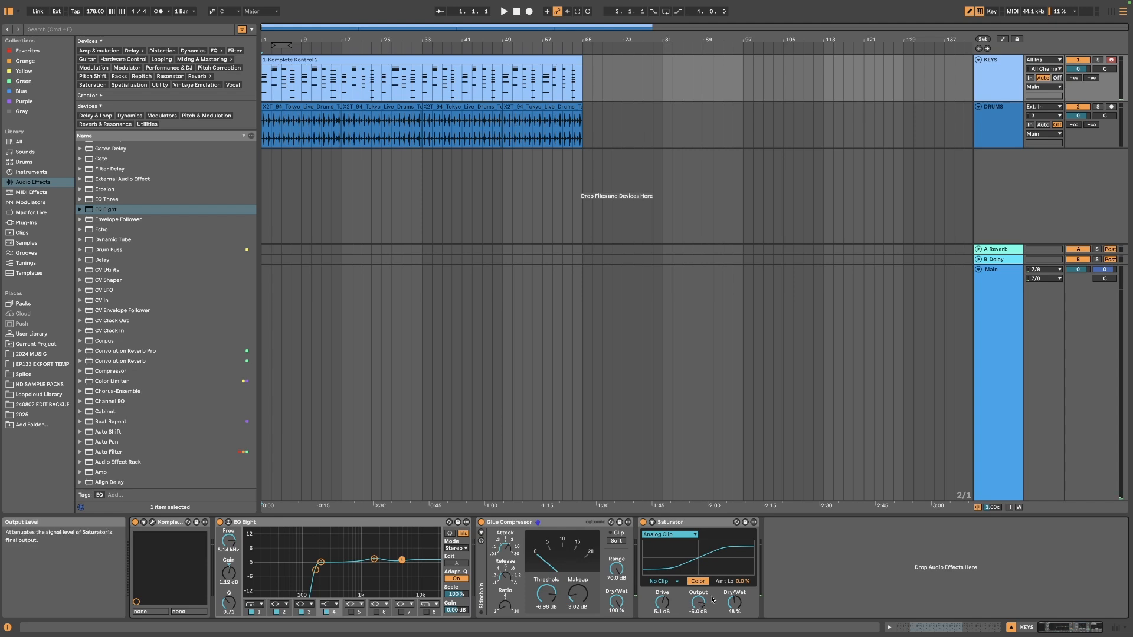
# Step: Expand the Saturator's settings, raise the Color Curve's high band strongly around 950 Hz, and listen to it with the drums
pyautogui.click(652, 522)
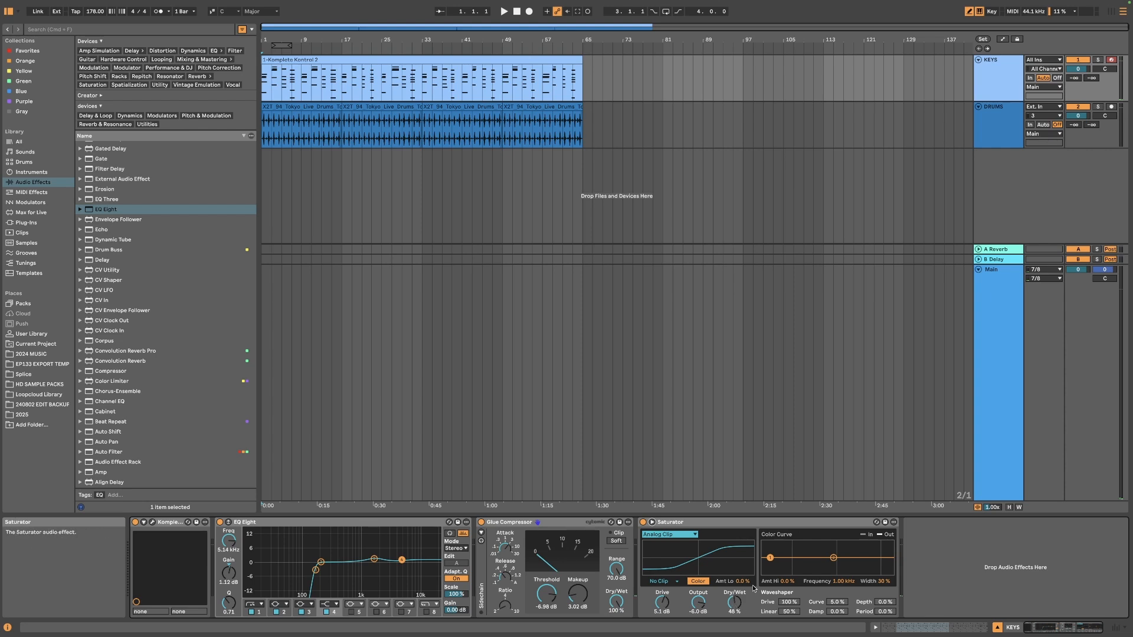
pyautogui.moveTo(825, 582); pyautogui.dragTo(825, 574)
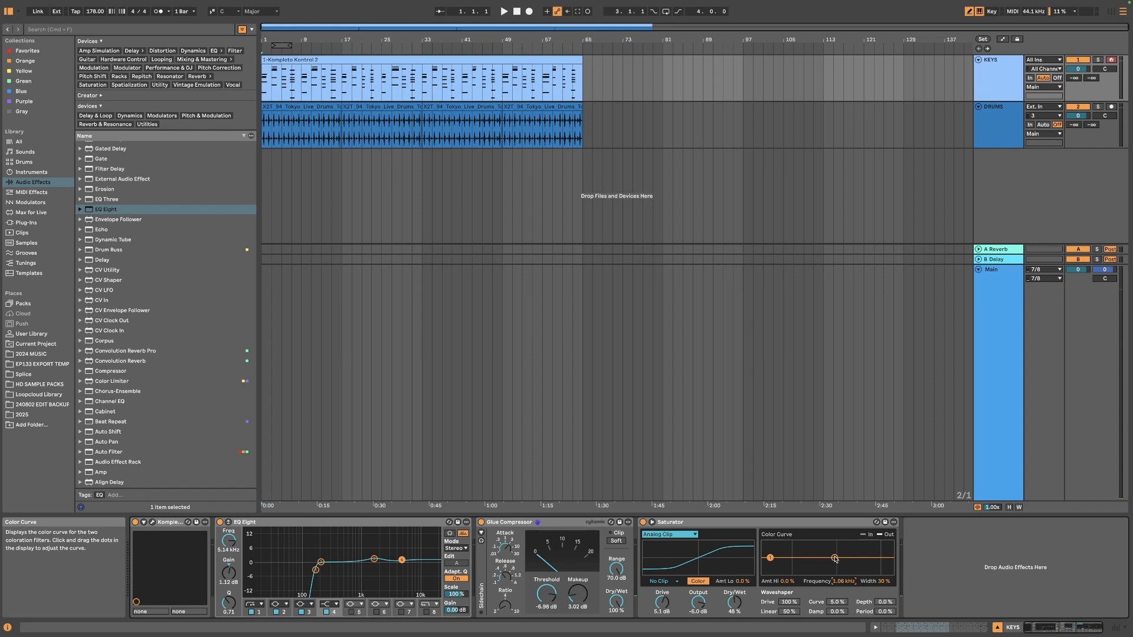
pyautogui.moveTo(835, 559); pyautogui.dragTo(833, 544)
pyautogui.press('space')
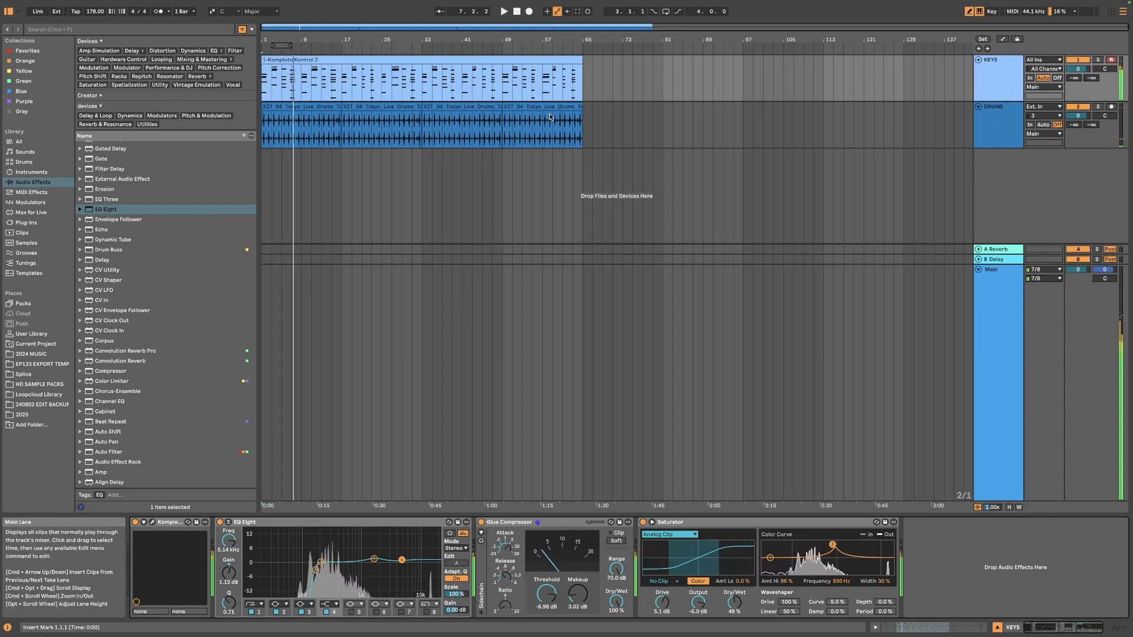
pyautogui.click(516, 11)
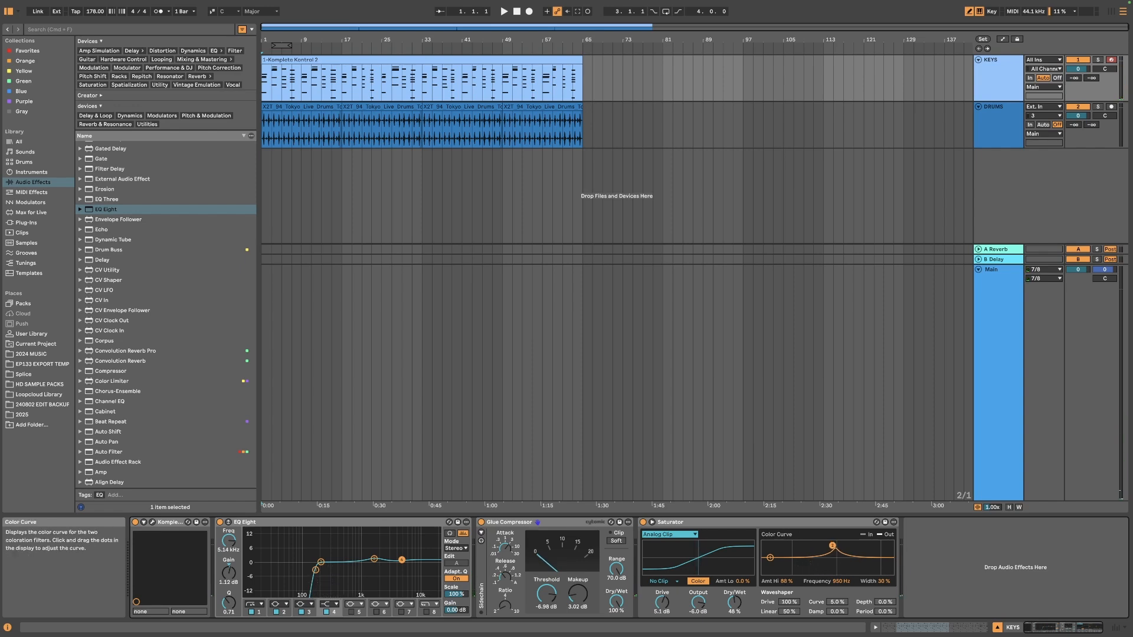
# Step: Replay with the Color Curve's high amount at 3.8% and frequency at 1.06 kHz, compare with the Saturator bypassed, and collapse its expanded settings
pyautogui.press('space')
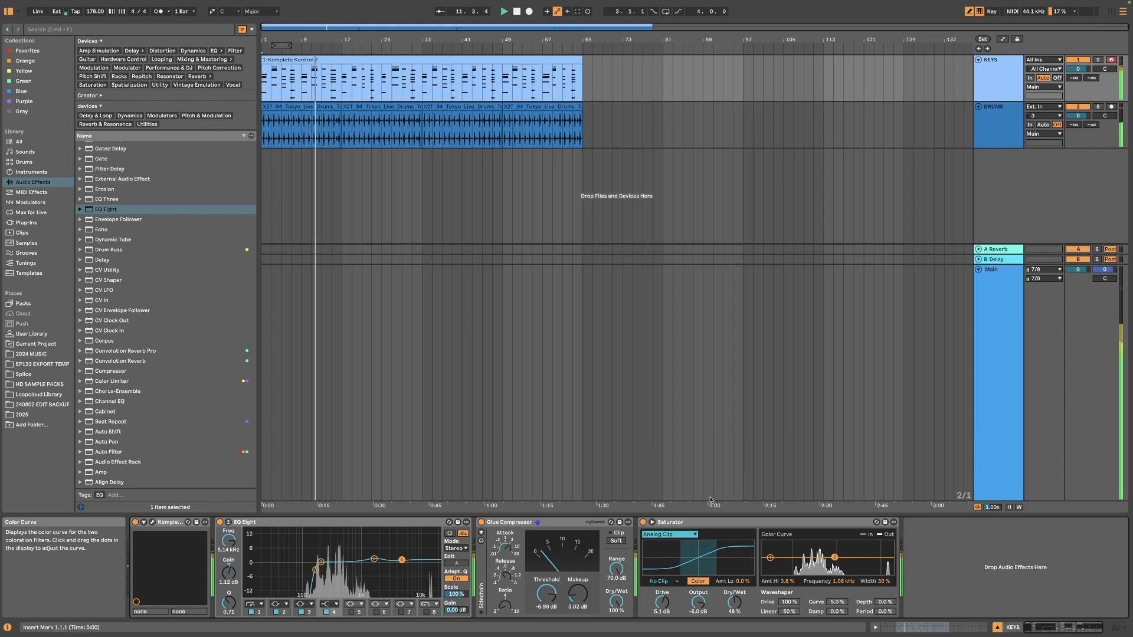
pyautogui.click(643, 522)
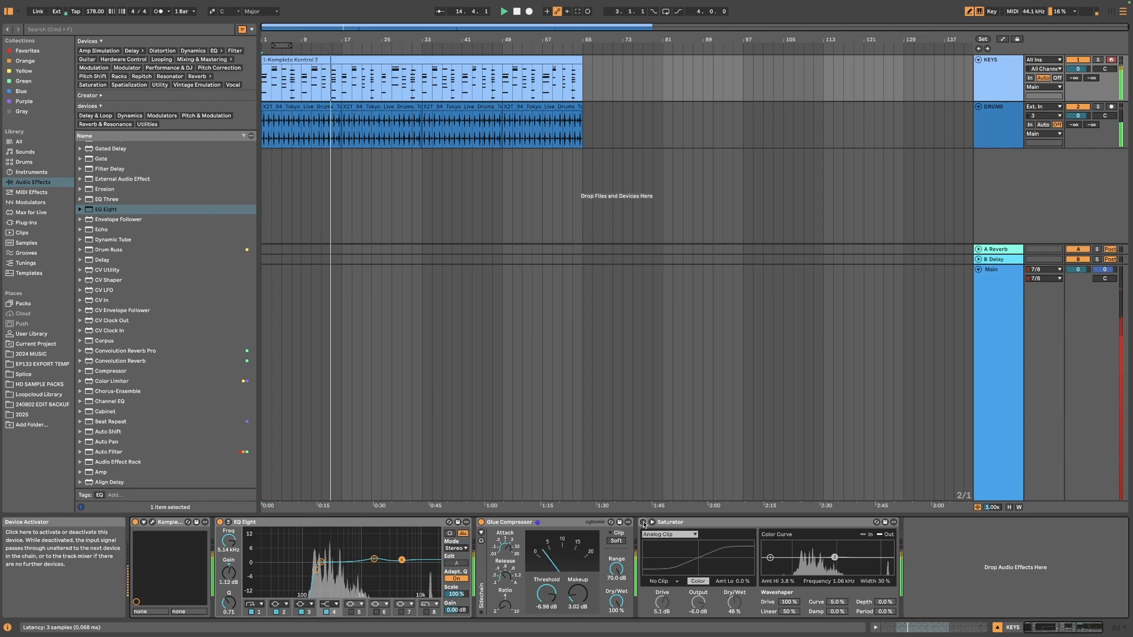
pyautogui.click(643, 522)
pyautogui.click(653, 523)
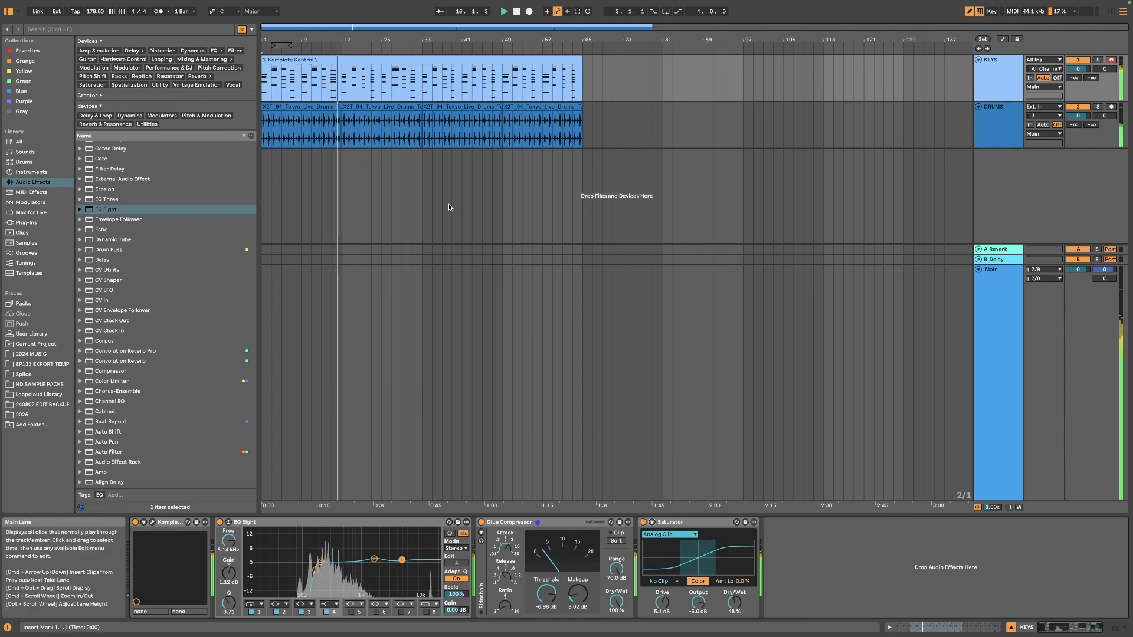
pyautogui.click(517, 13)
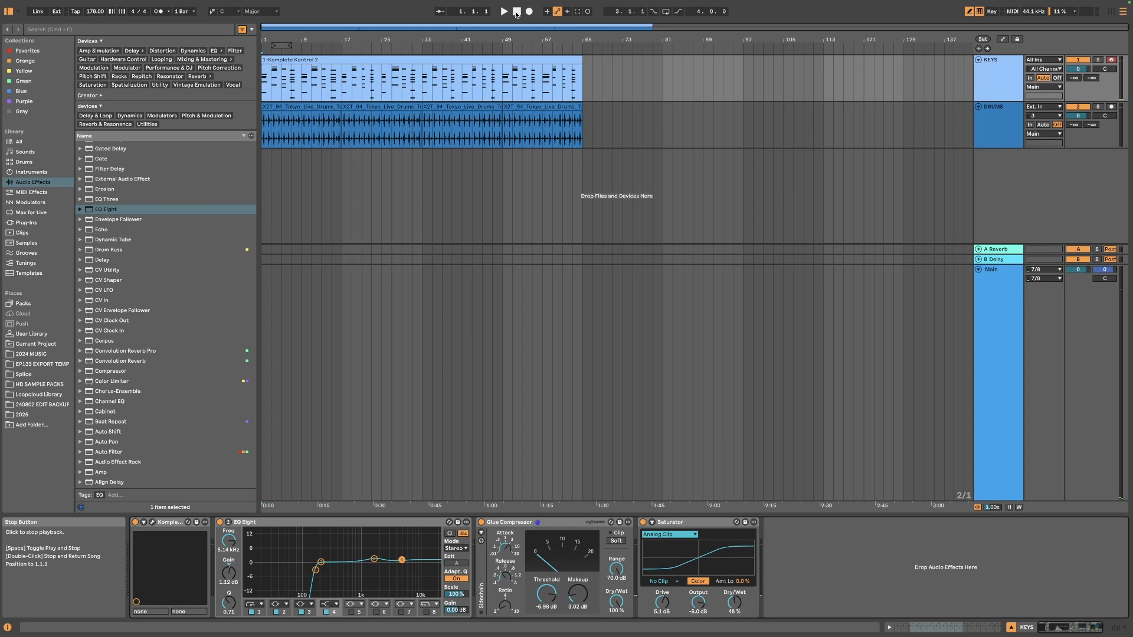
pyautogui.click(515, 13)
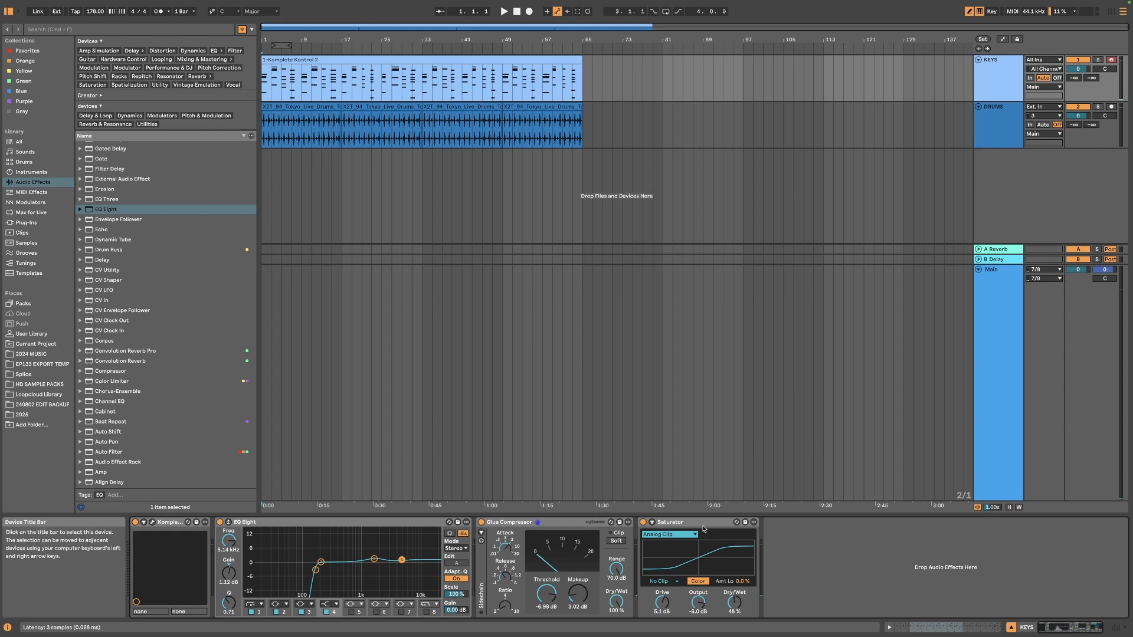
# Step: Fold the Main track in the arrangement
pyautogui.click(847, 408)
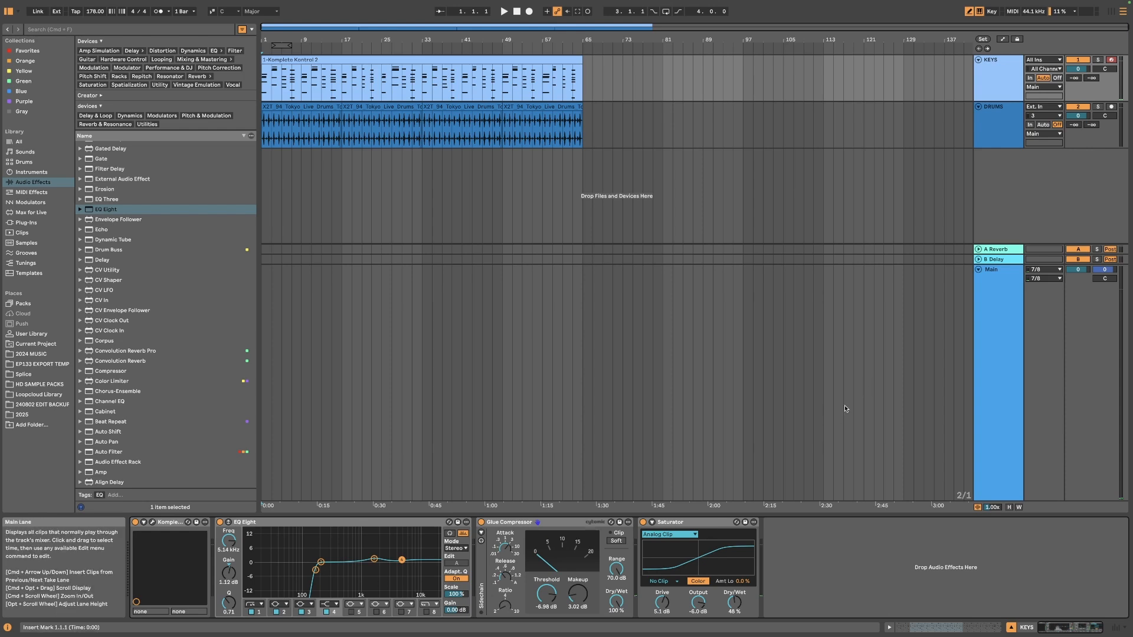
pyautogui.click(978, 269)
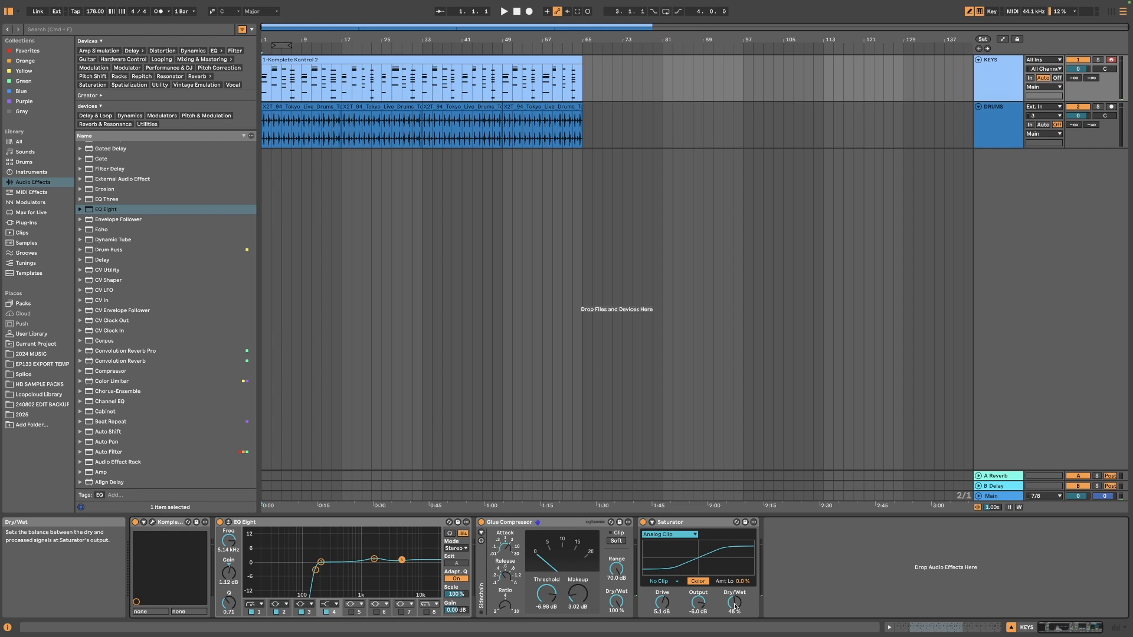
# Step: Play from the start and bypass EQ Eight, Glue Compressor and Saturator together to hear the unprocessed KEYS track
pyautogui.click(504, 11)
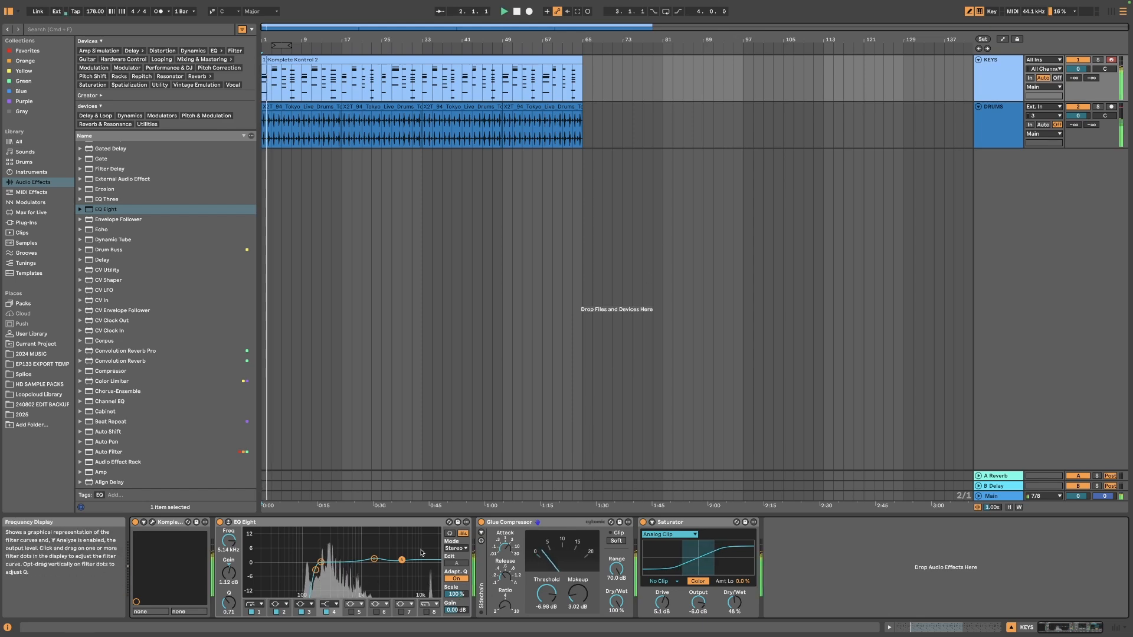
pyautogui.click(373, 522)
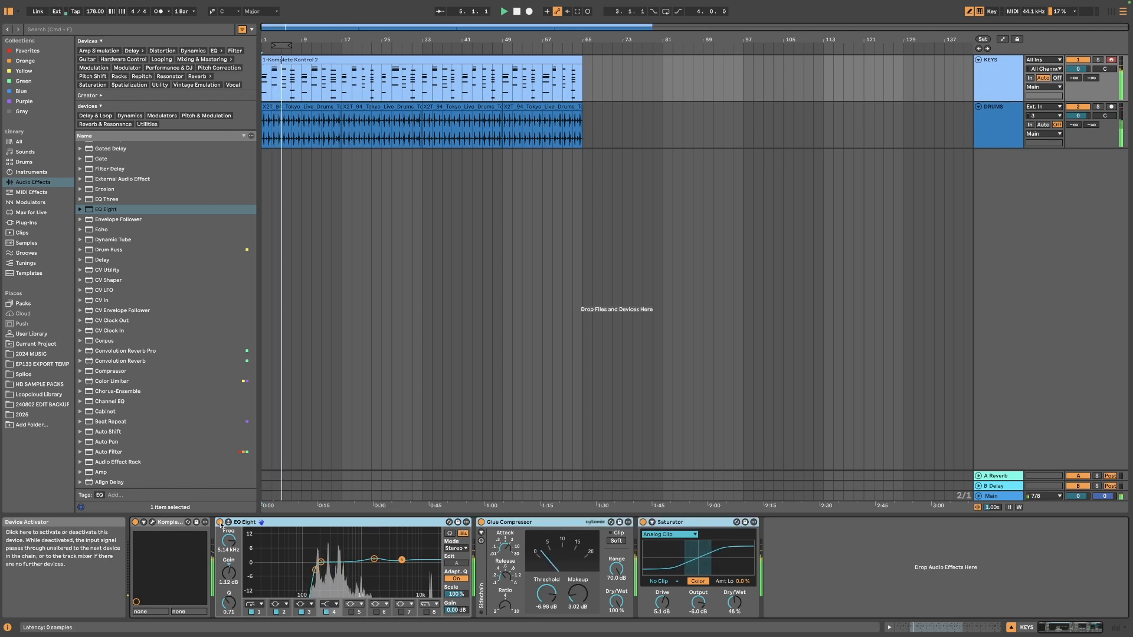
pyautogui.click(220, 522)
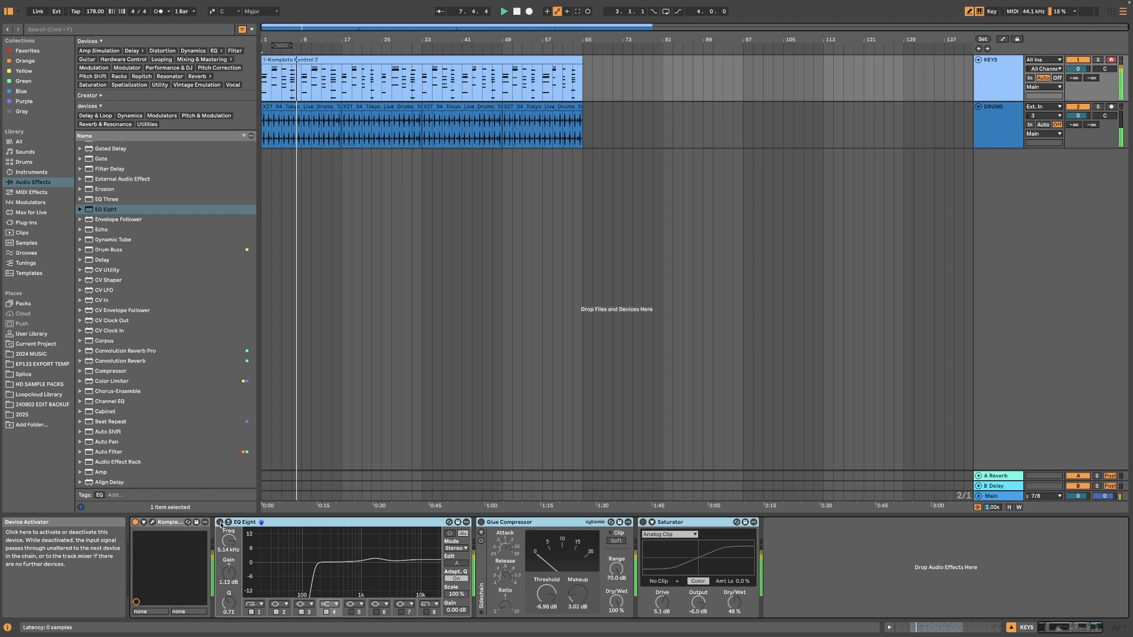
# Step: Reactivate EQ Eight, Glue Compressor and Saturator together to hear the processed KEYS track, and select EQ Eight's band 1 low cut
pyautogui.click(220, 523)
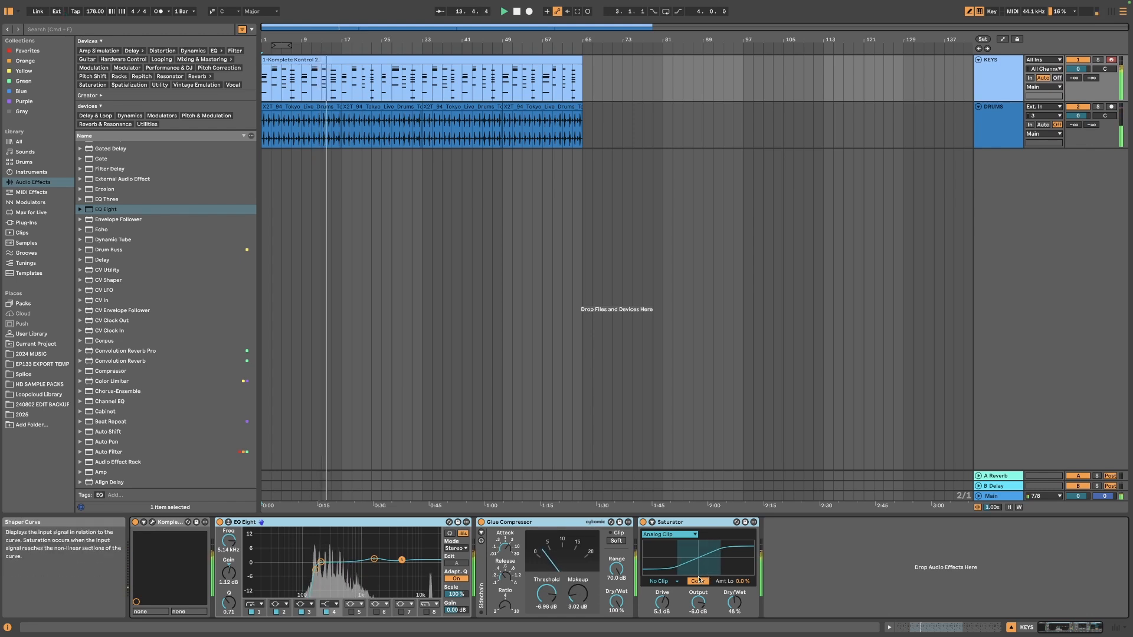
pyautogui.click(316, 570)
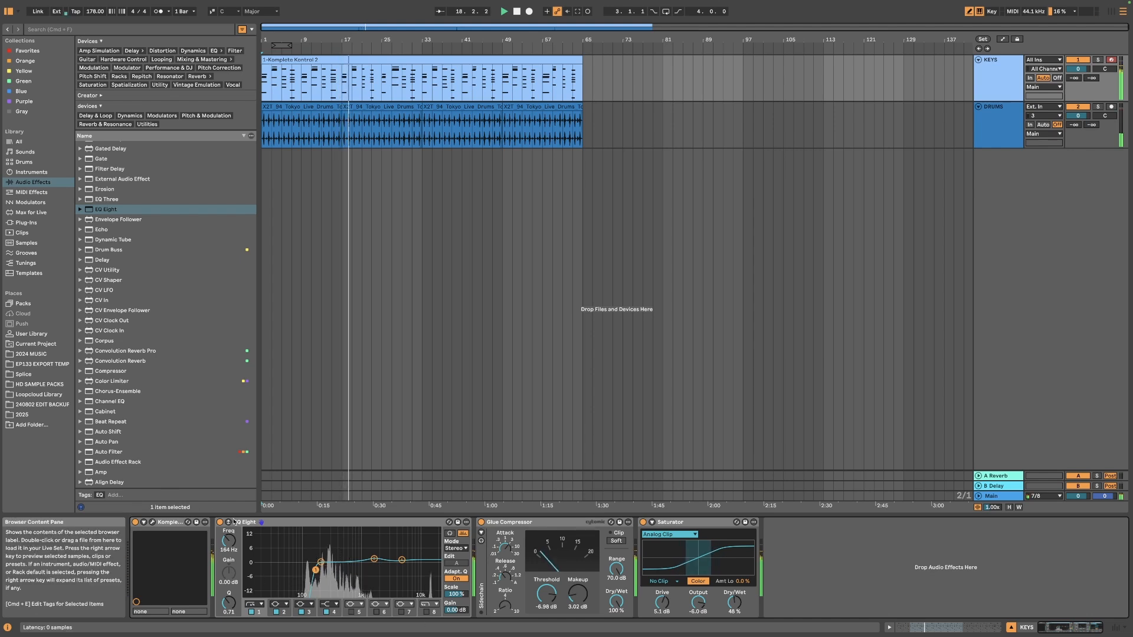
# Step: Compare the KEYS track with EQ Eight, Glue Compressor and Saturator bypassed together and reactivated, and stop playback
pyautogui.click(341, 520)
pyautogui.keyDown('shift'); pyautogui.click(693, 522); pyautogui.keyUp('shift')
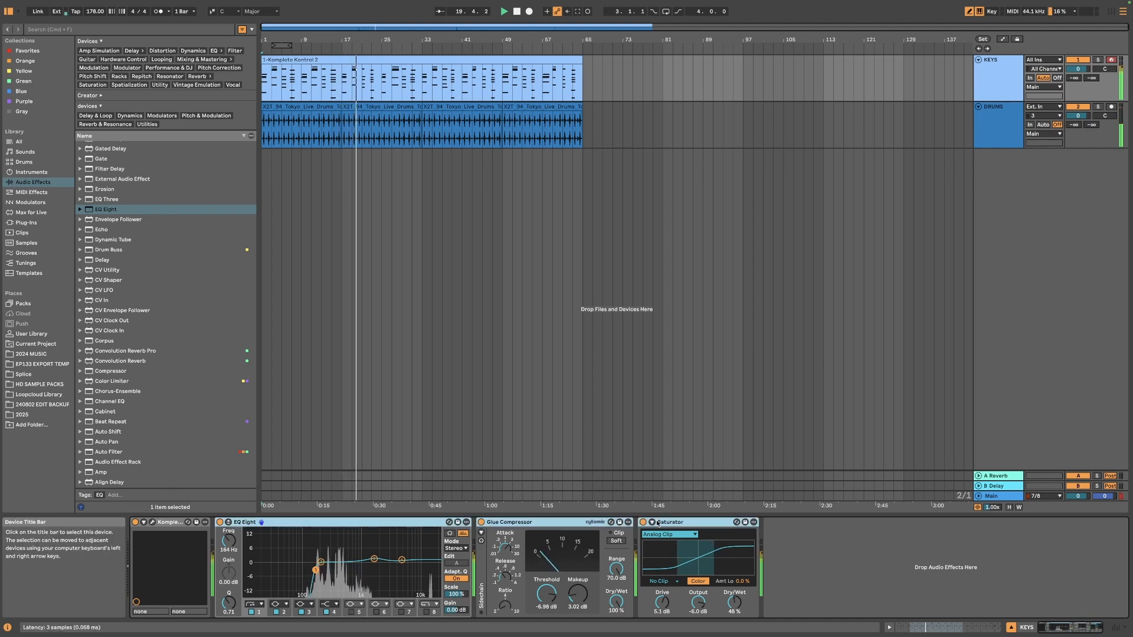
pyautogui.click(643, 523)
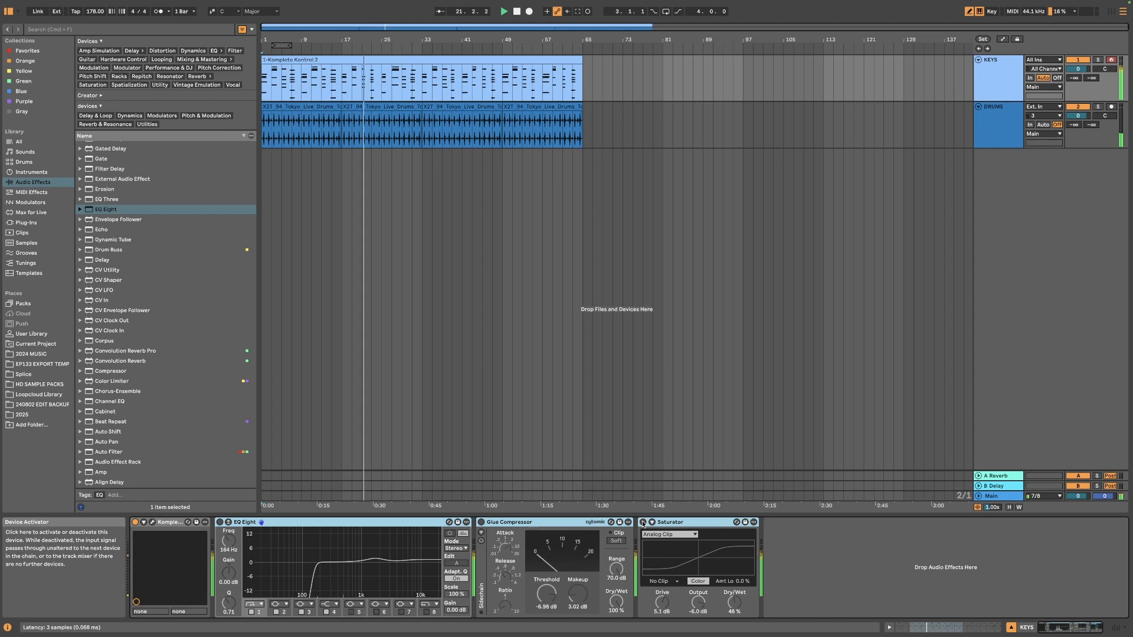
pyautogui.click(643, 523)
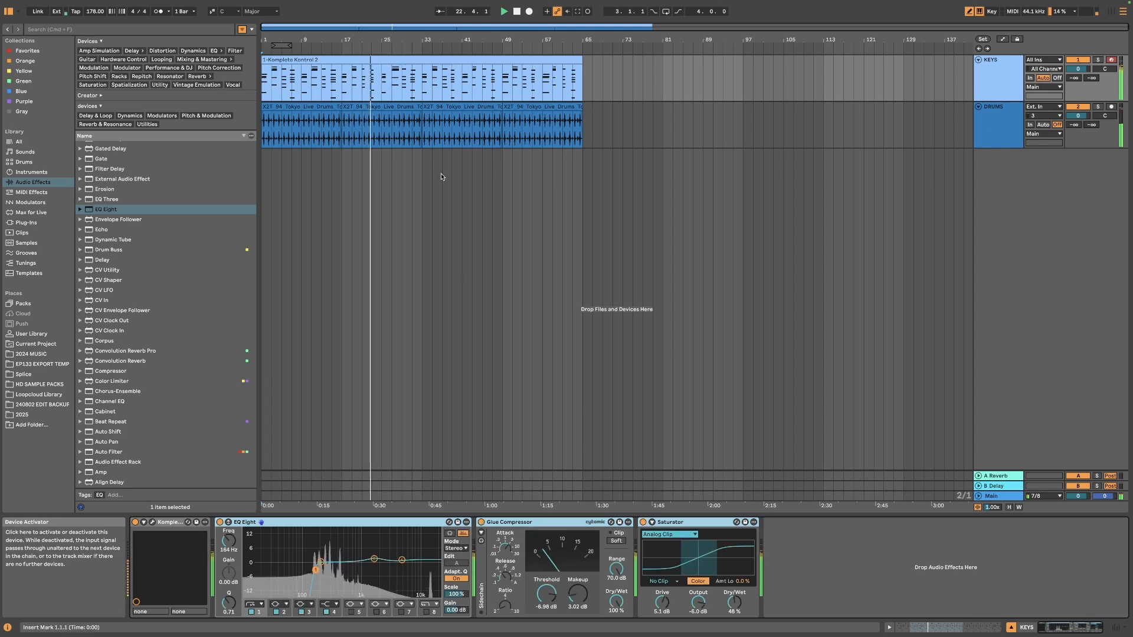
pyautogui.click(517, 11)
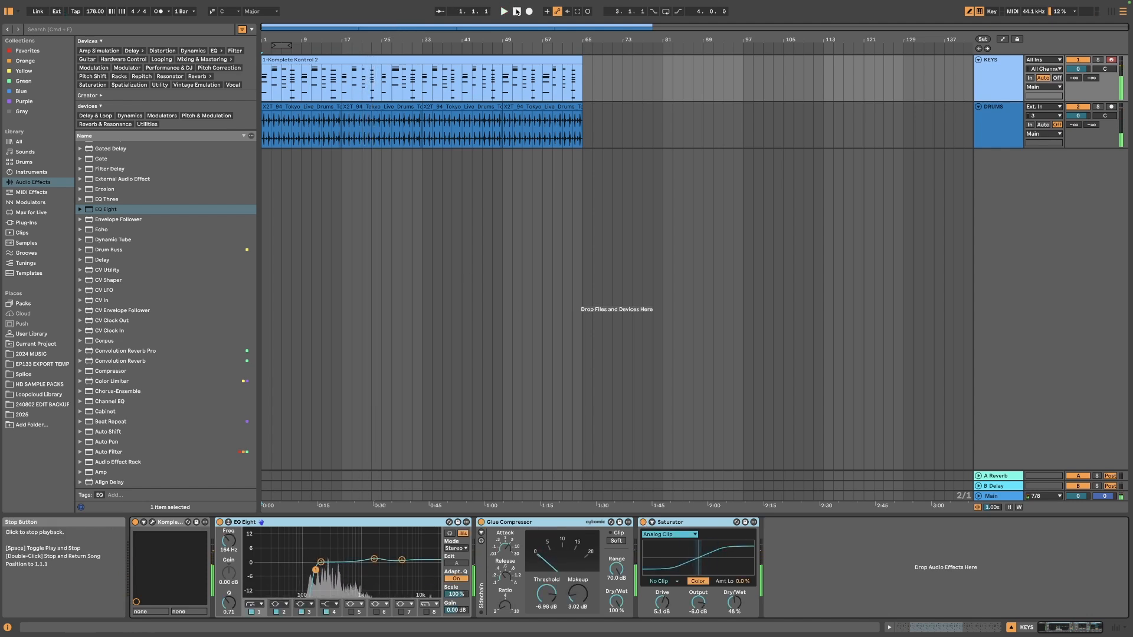